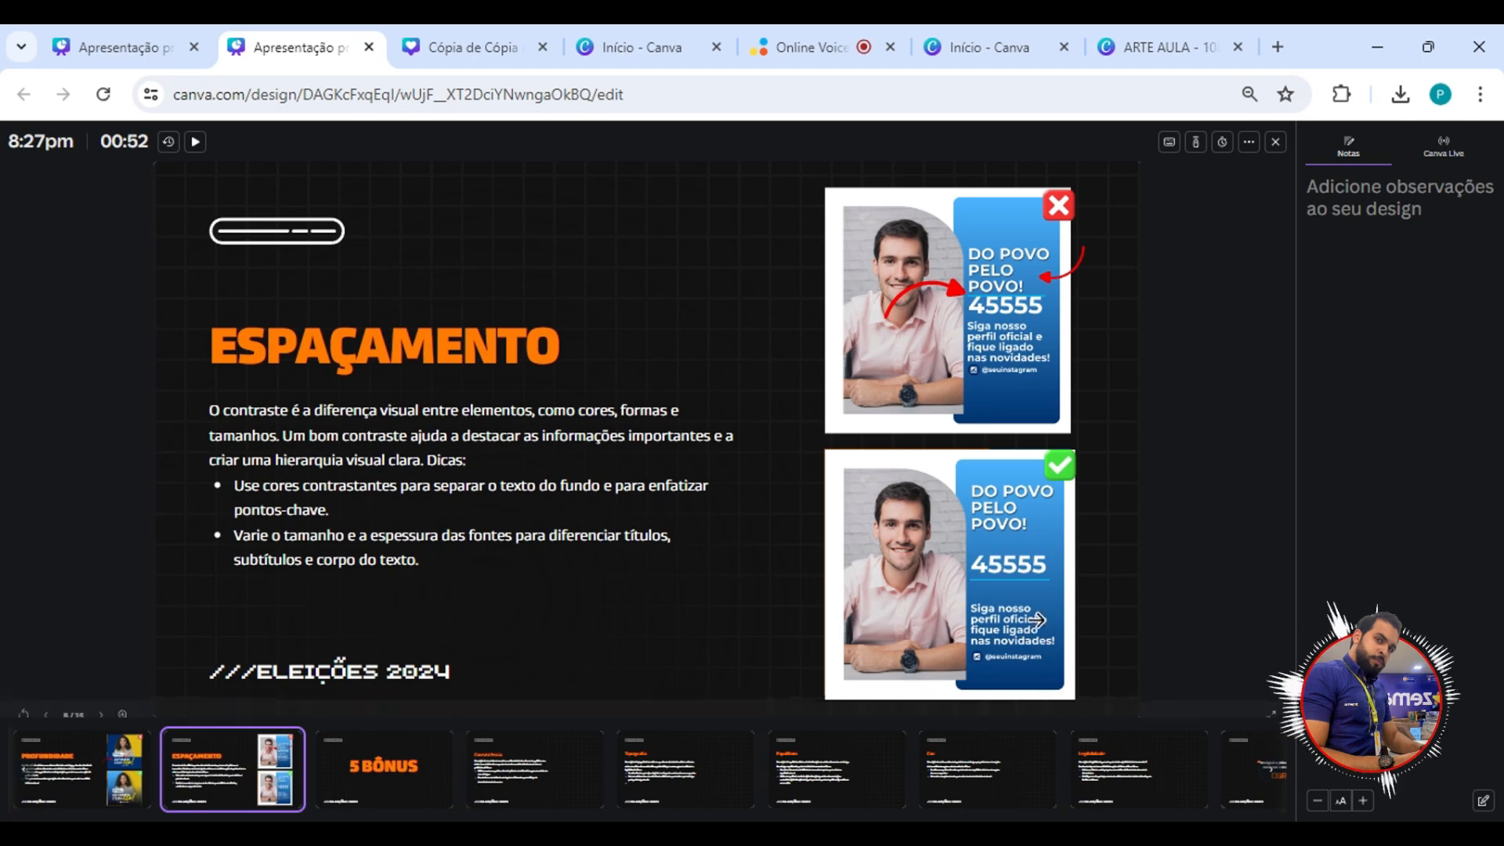
# Zoom into the ESPAÇAMENTO slide and compare the text spacing in the incorrect and correct campaign examples.
pyautogui.scroll(2, 1034, 619)
pyautogui.scroll(2, 1032, 618)
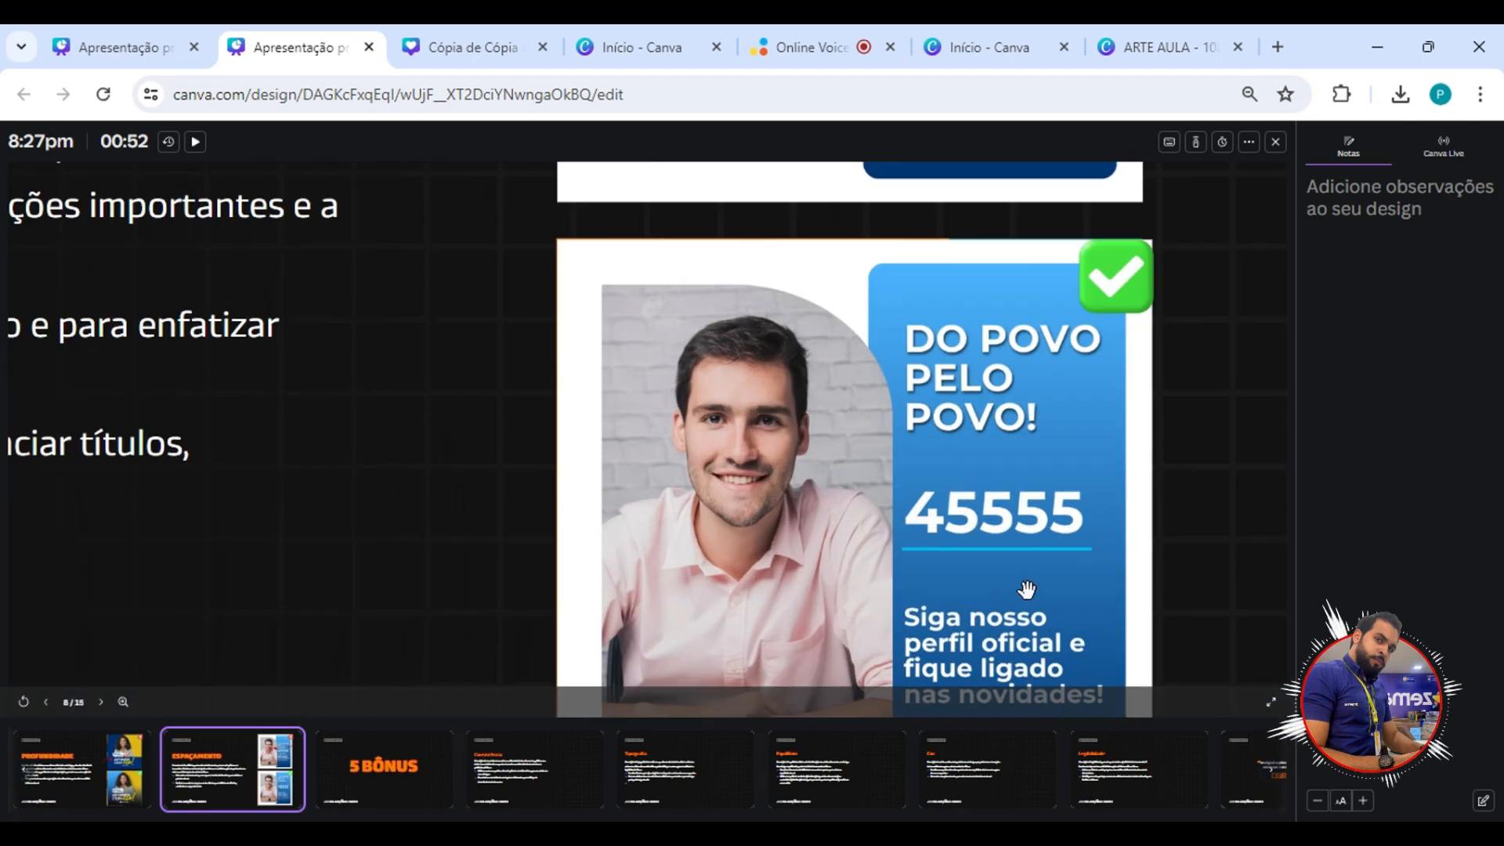
pyautogui.scroll(5, 1014, 535)
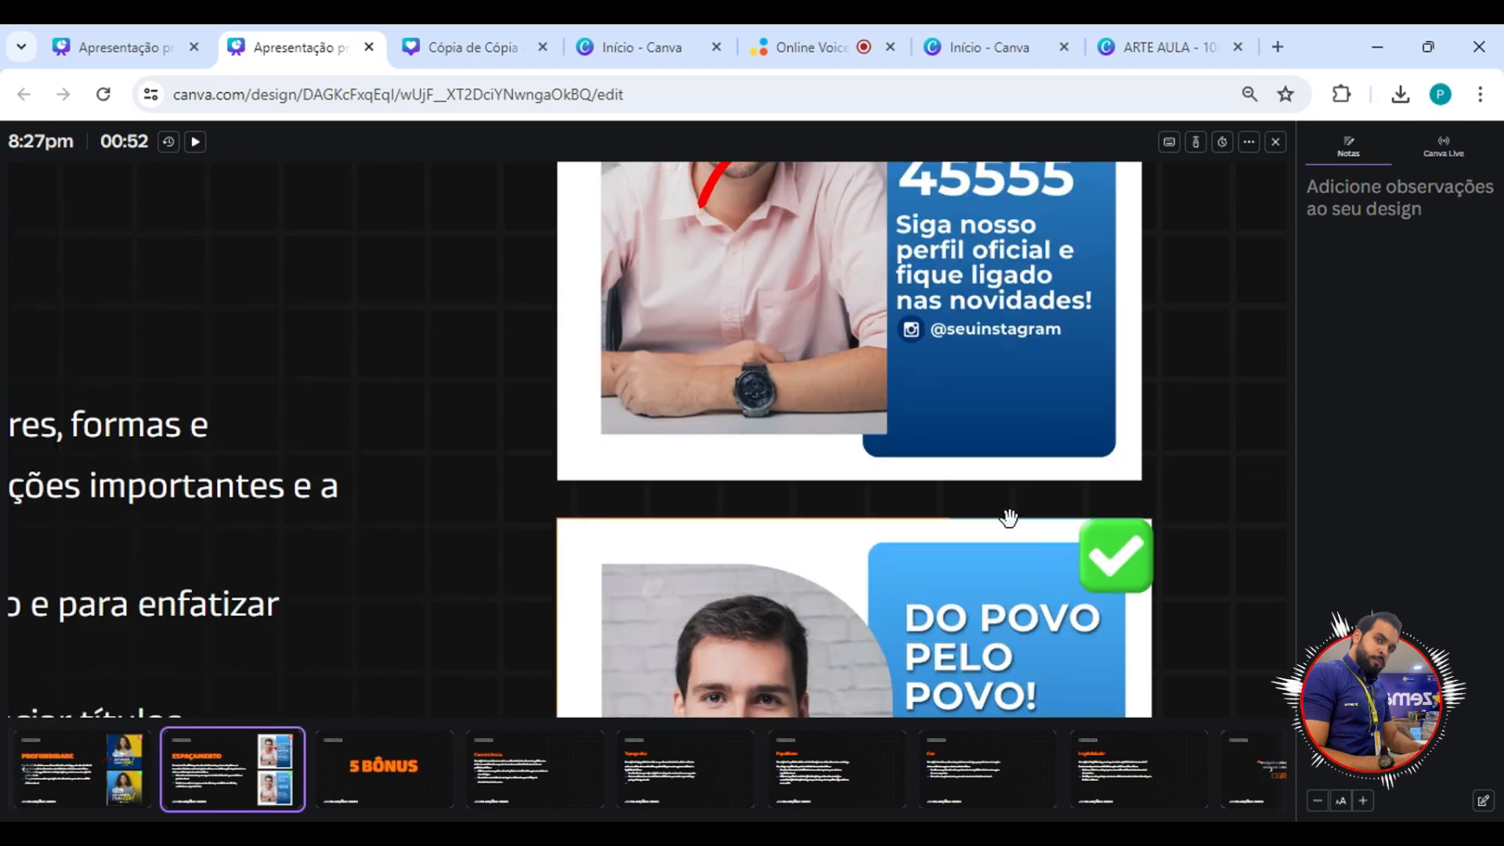
pyautogui.scroll(1, 1069, 366)
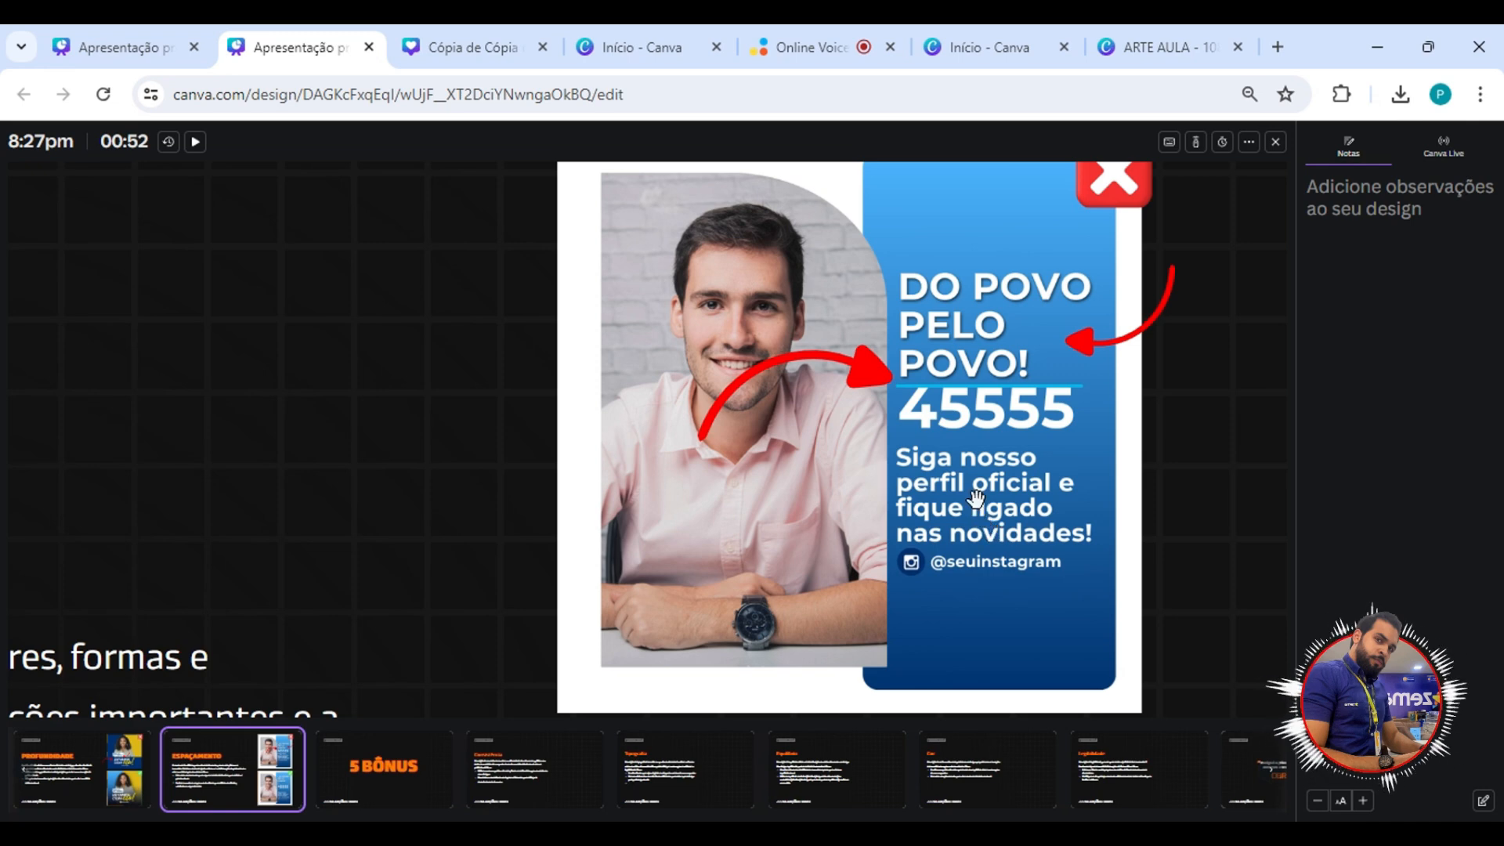
pyautogui.scroll(-2, 994, 478)
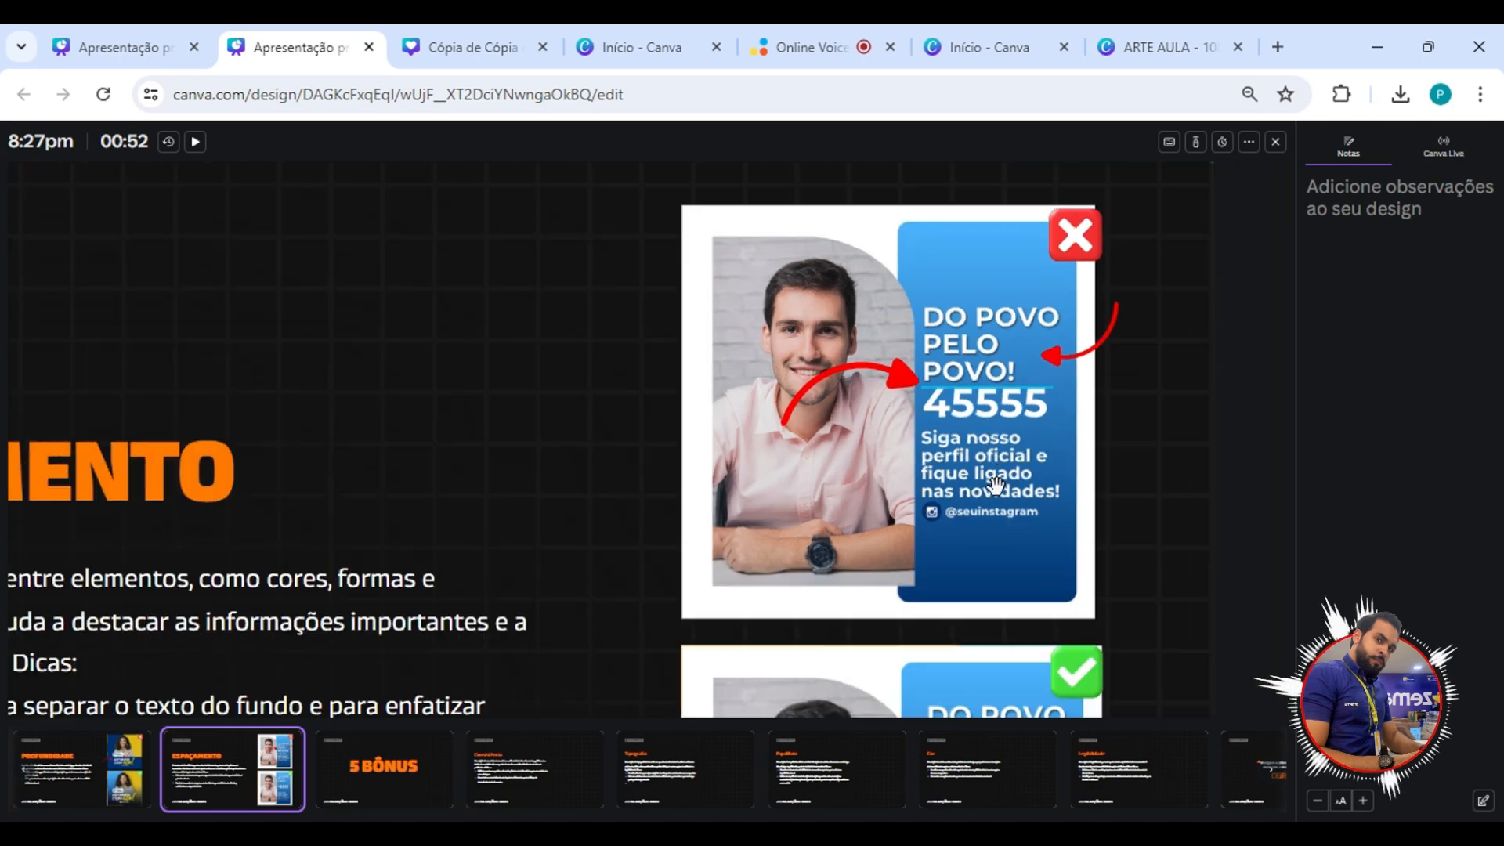
pyautogui.scroll(-1, 985, 465)
pyautogui.scroll(-3, 985, 466)
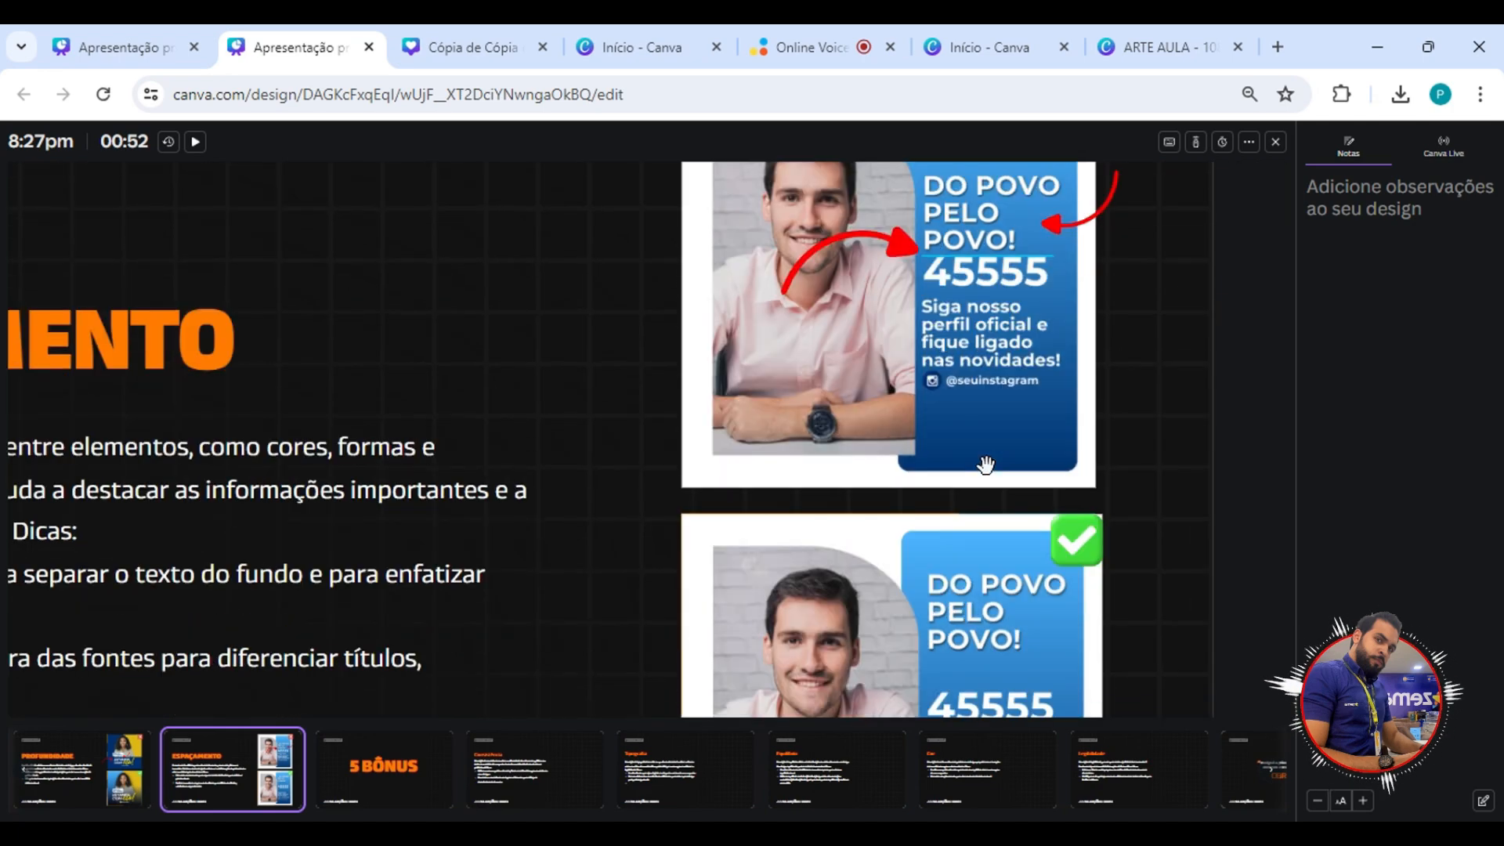
pyautogui.scroll(-1, 985, 470)
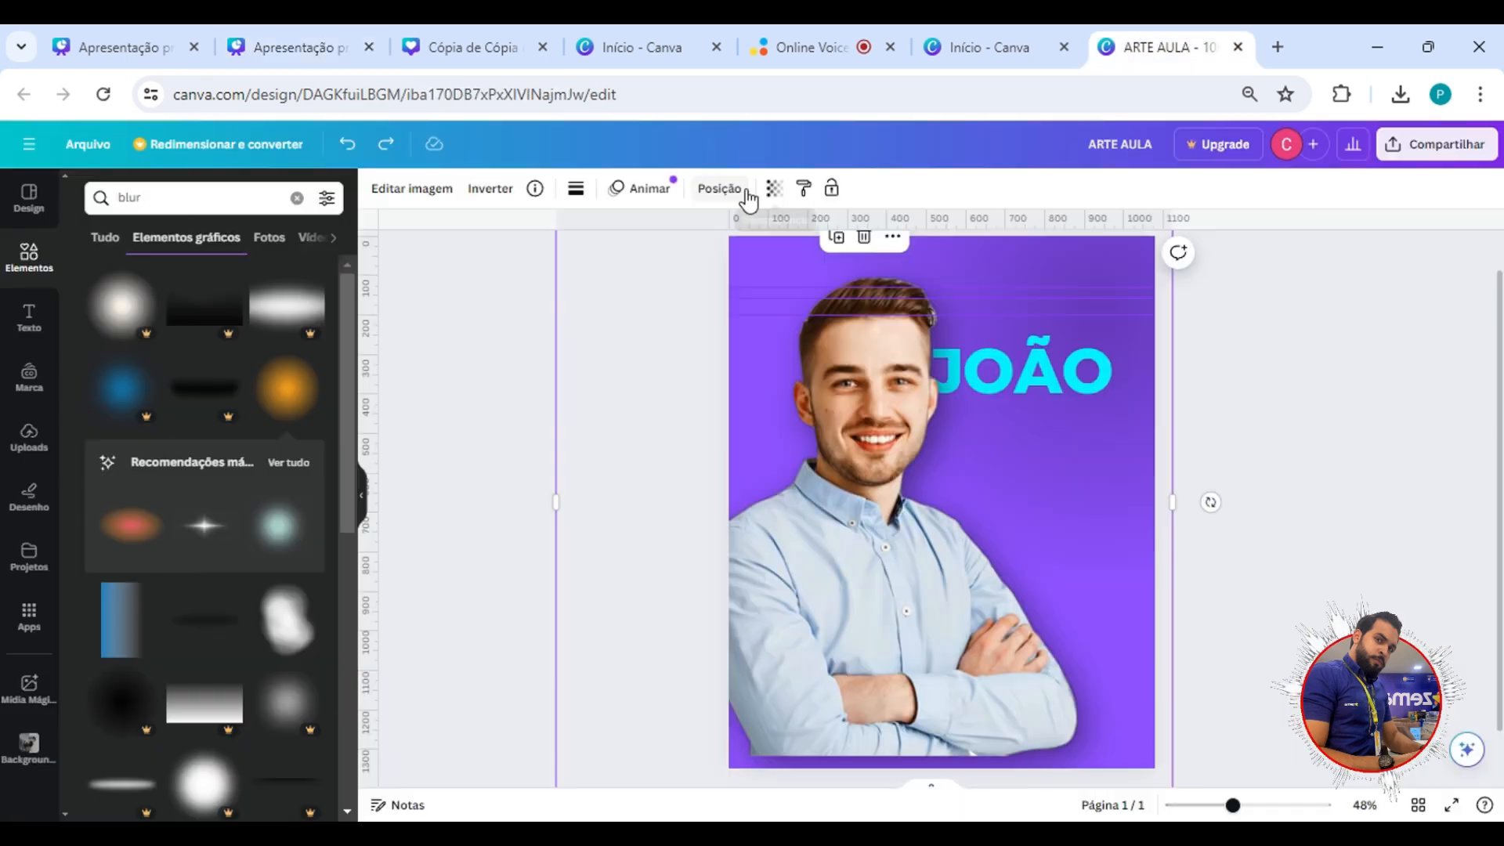
# In the ARTE AULA design, show the layers and move the name text above the photo and back behind it.
pyautogui.click(740, 191)
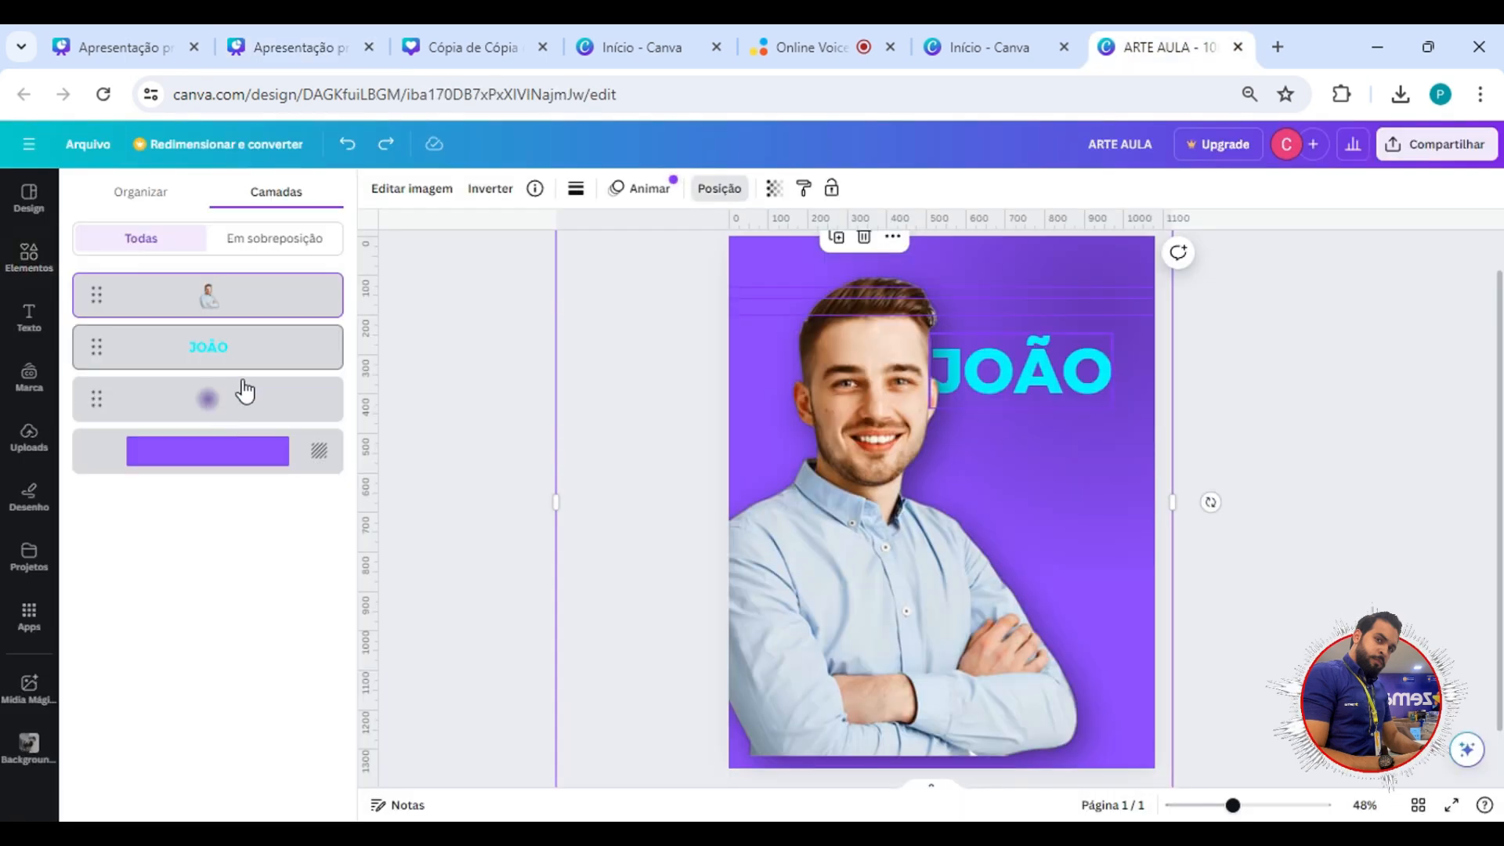
pyautogui.click(235, 355)
pyautogui.moveTo(235, 355); pyautogui.dragTo(283, 264)
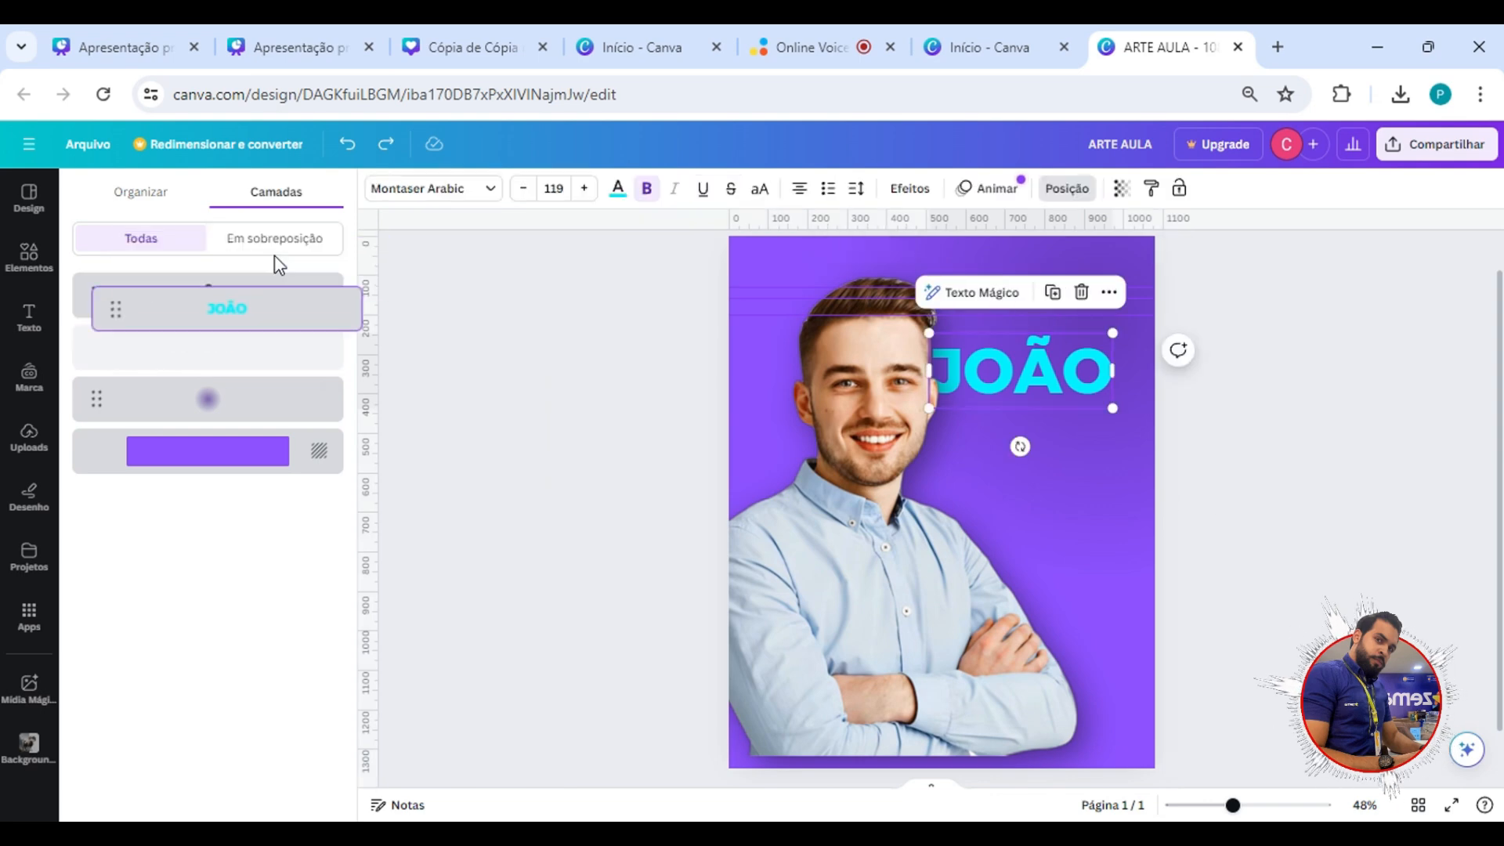
pyautogui.moveTo(208, 350); pyautogui.dragTo(249, 368)
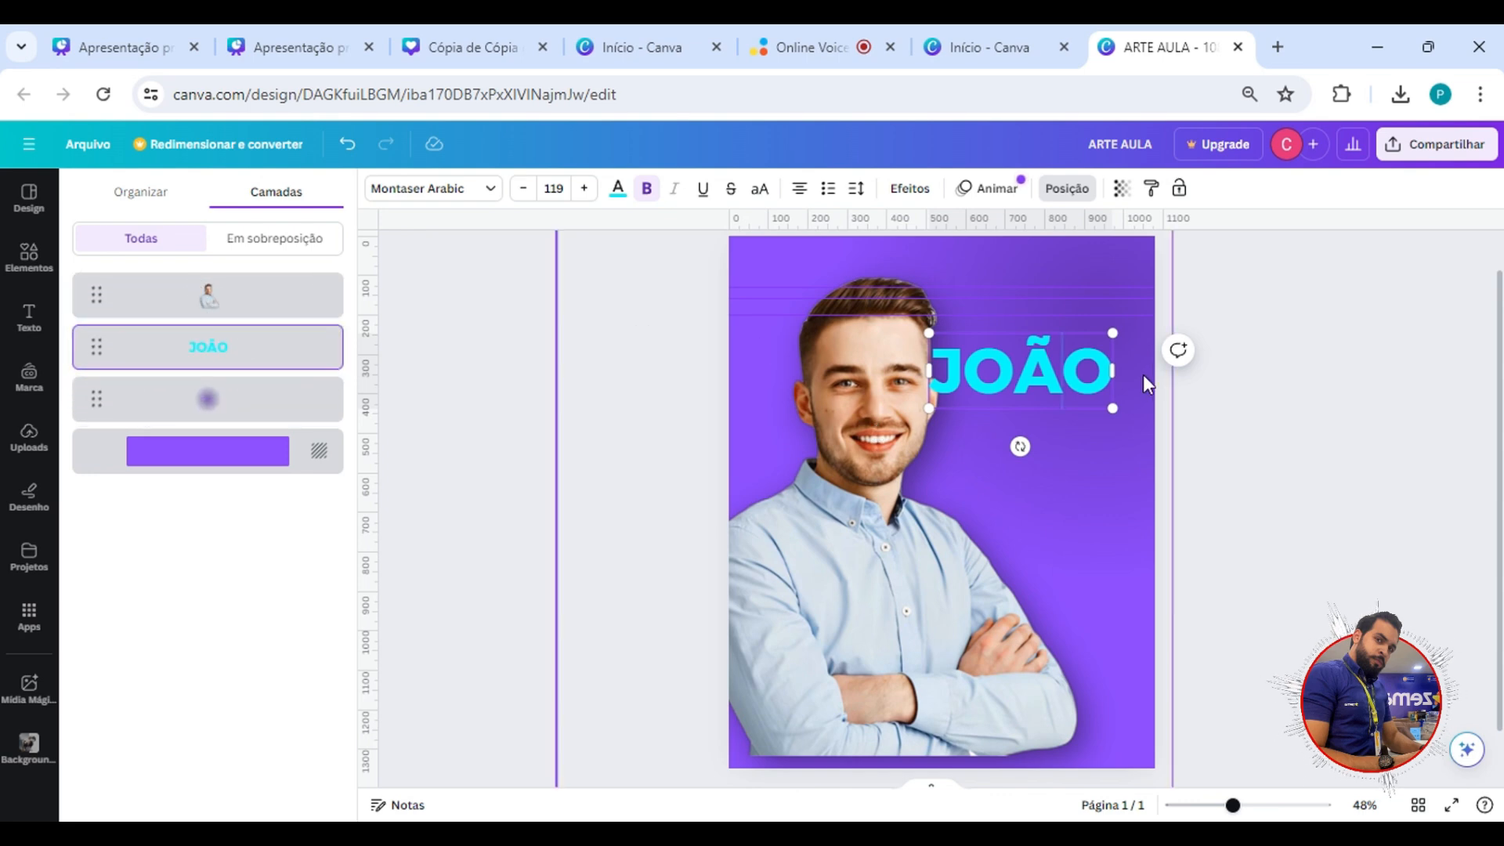
# Try shifting the man's photo over the start of the name text.
pyautogui.click(908, 375)
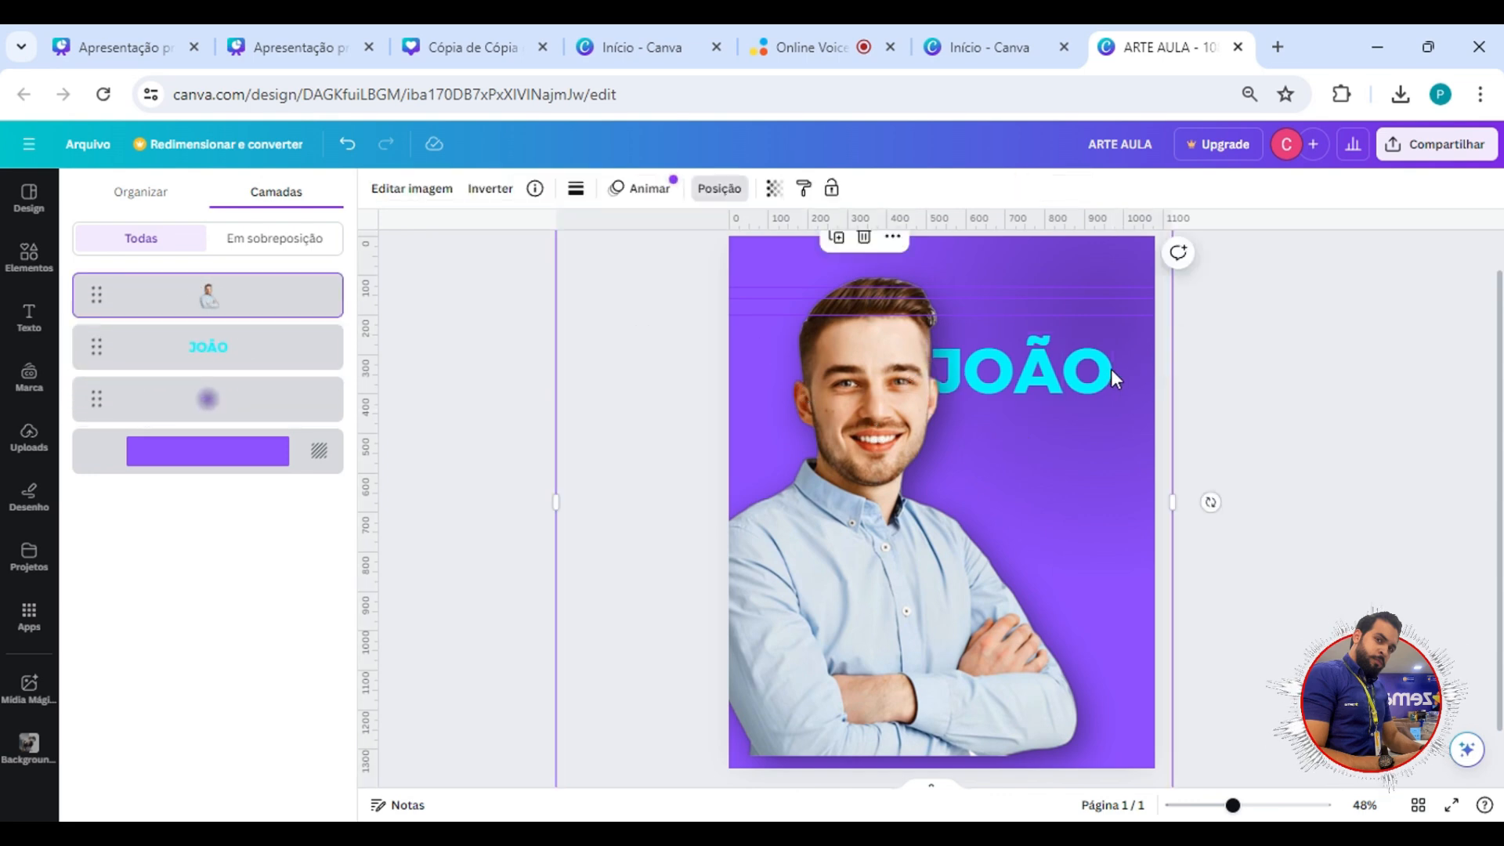
pyautogui.moveTo(851, 383); pyautogui.dragTo(916, 386)
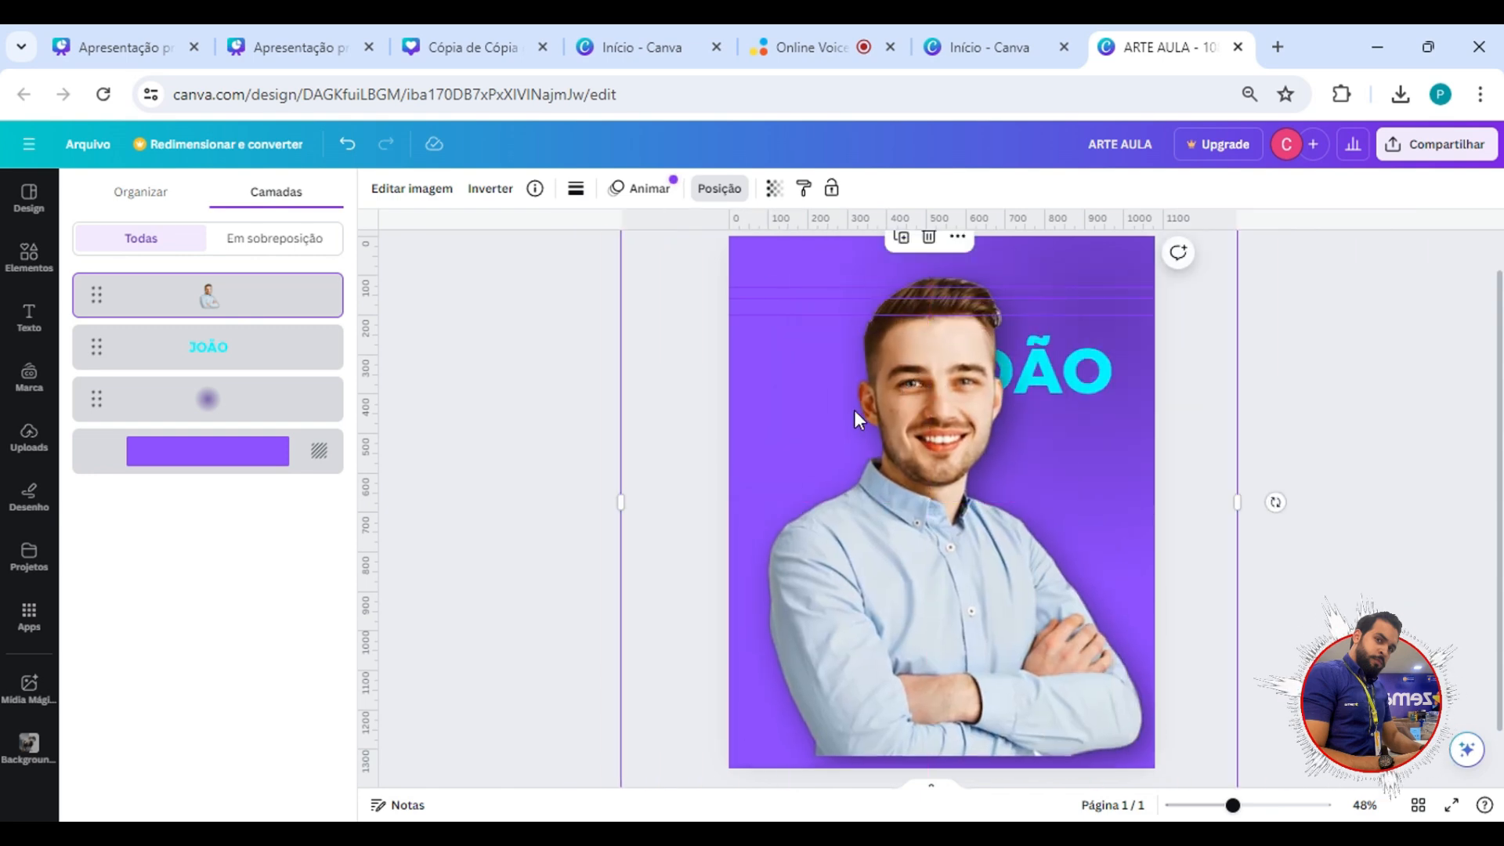
pyautogui.hotkey('ctrl', 'z')
# Bring the name text layer in front of the man's photo and place a duplicate of the text just below it.
pyautogui.click(204, 353)
pyautogui.moveTo(203, 352); pyautogui.dragTo(247, 285)
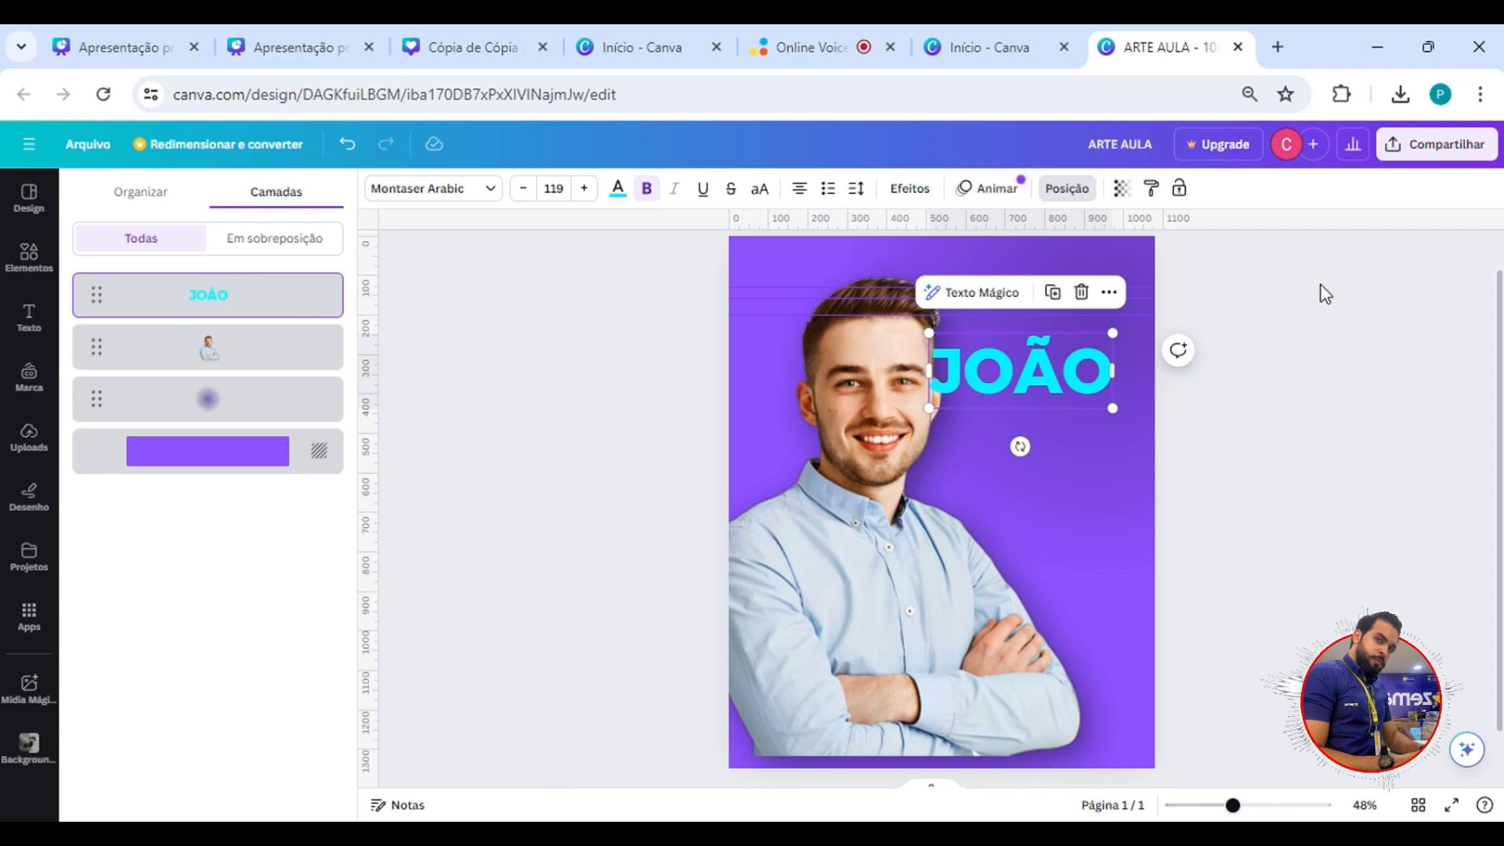
pyautogui.moveTo(1013, 378); pyautogui.dragTo(1065, 477)
pyautogui.click(1104, 406)
pyautogui.click(1080, 410)
# Replace the duplicated text with "DO POVO PELO POVO!".
pyautogui.doubleClick(1063, 478)
pyautogui.doubleClick(1064, 479)
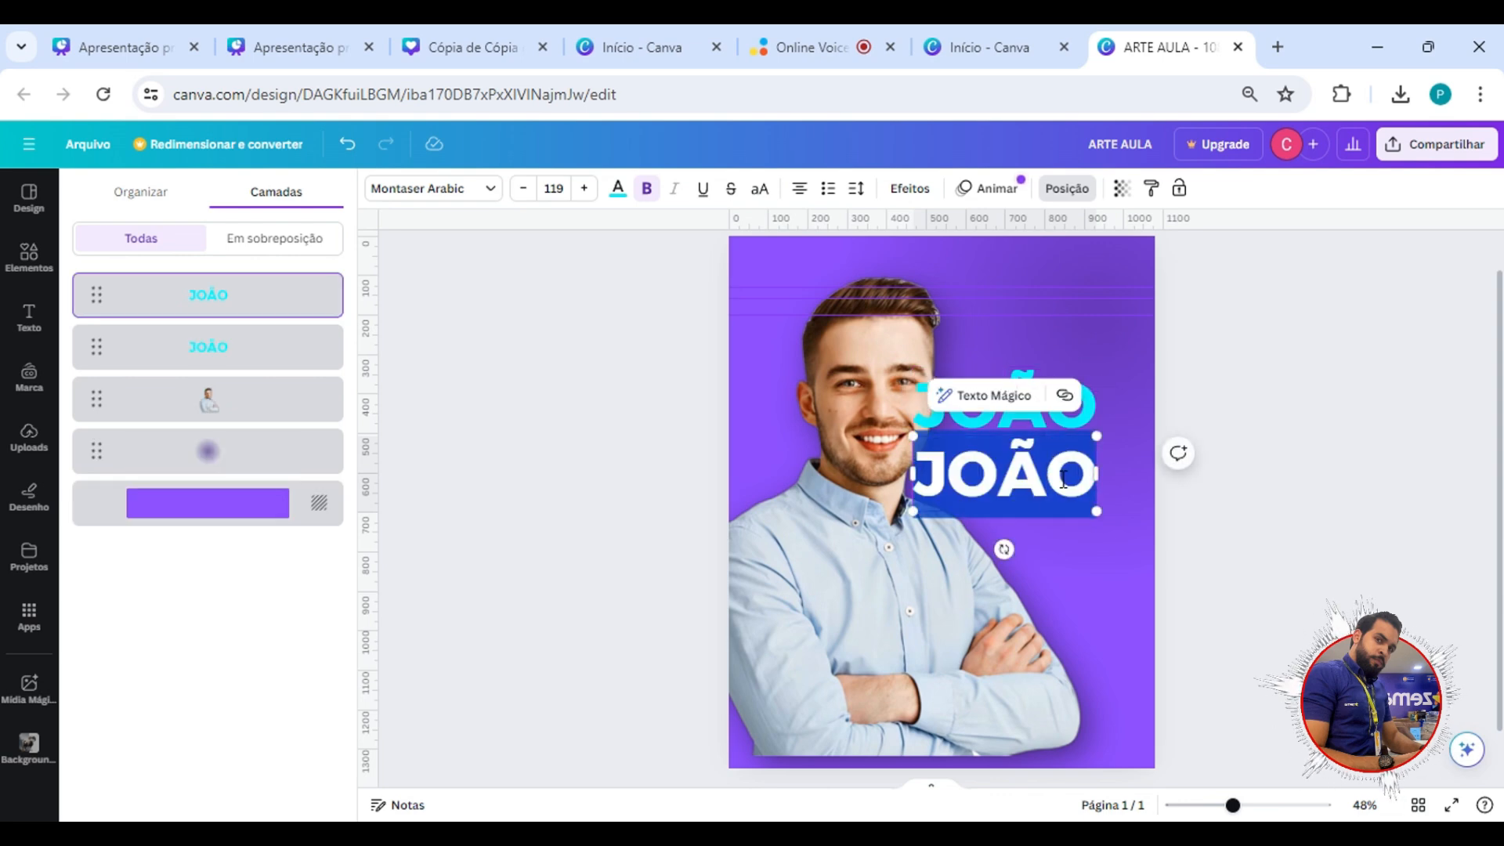
pyautogui.write('DO P')
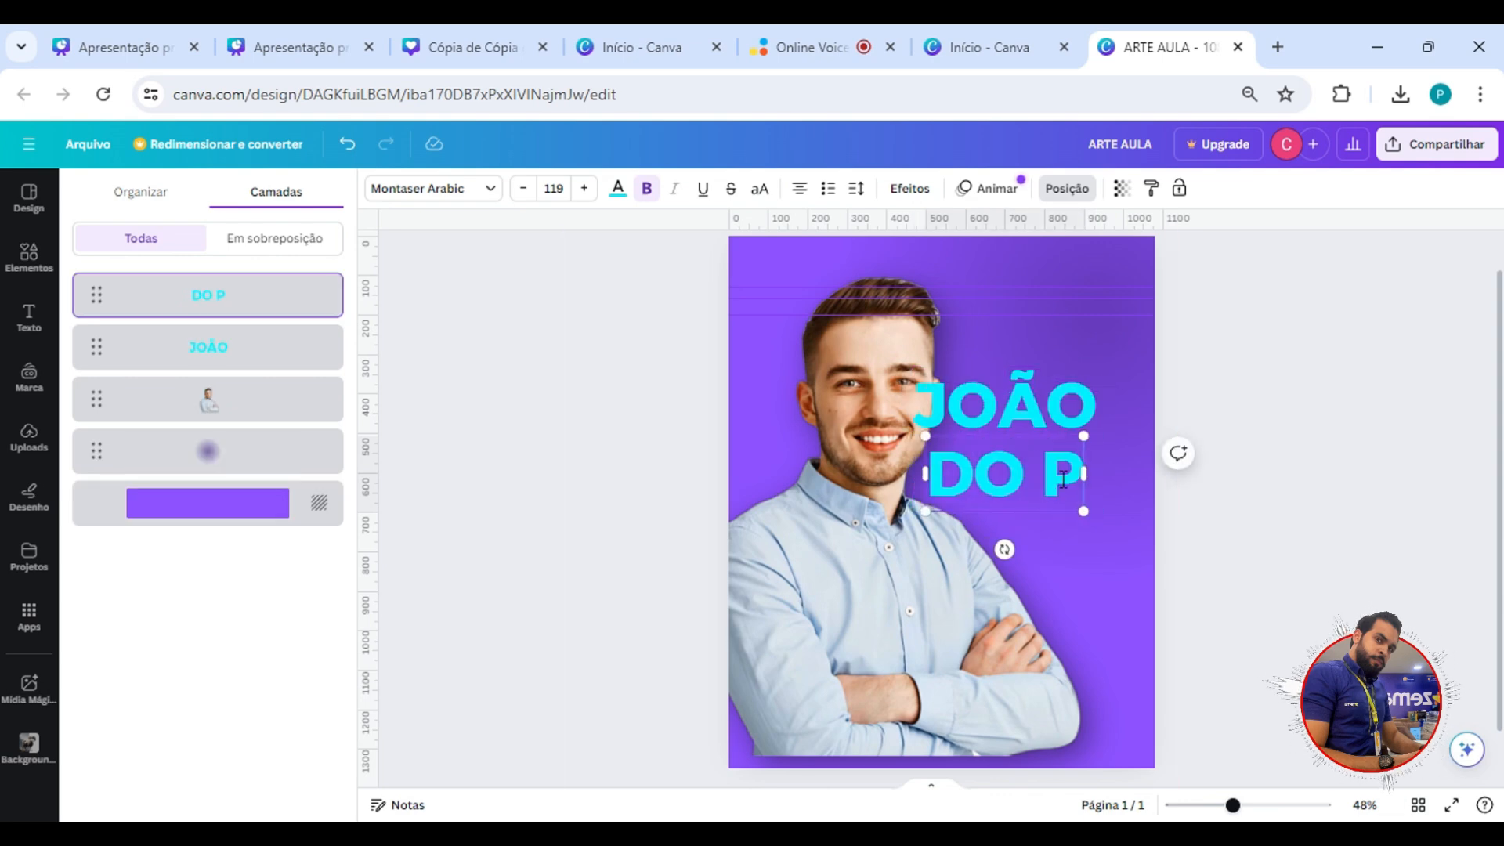
pyautogui.write('OVO PELO POVO')
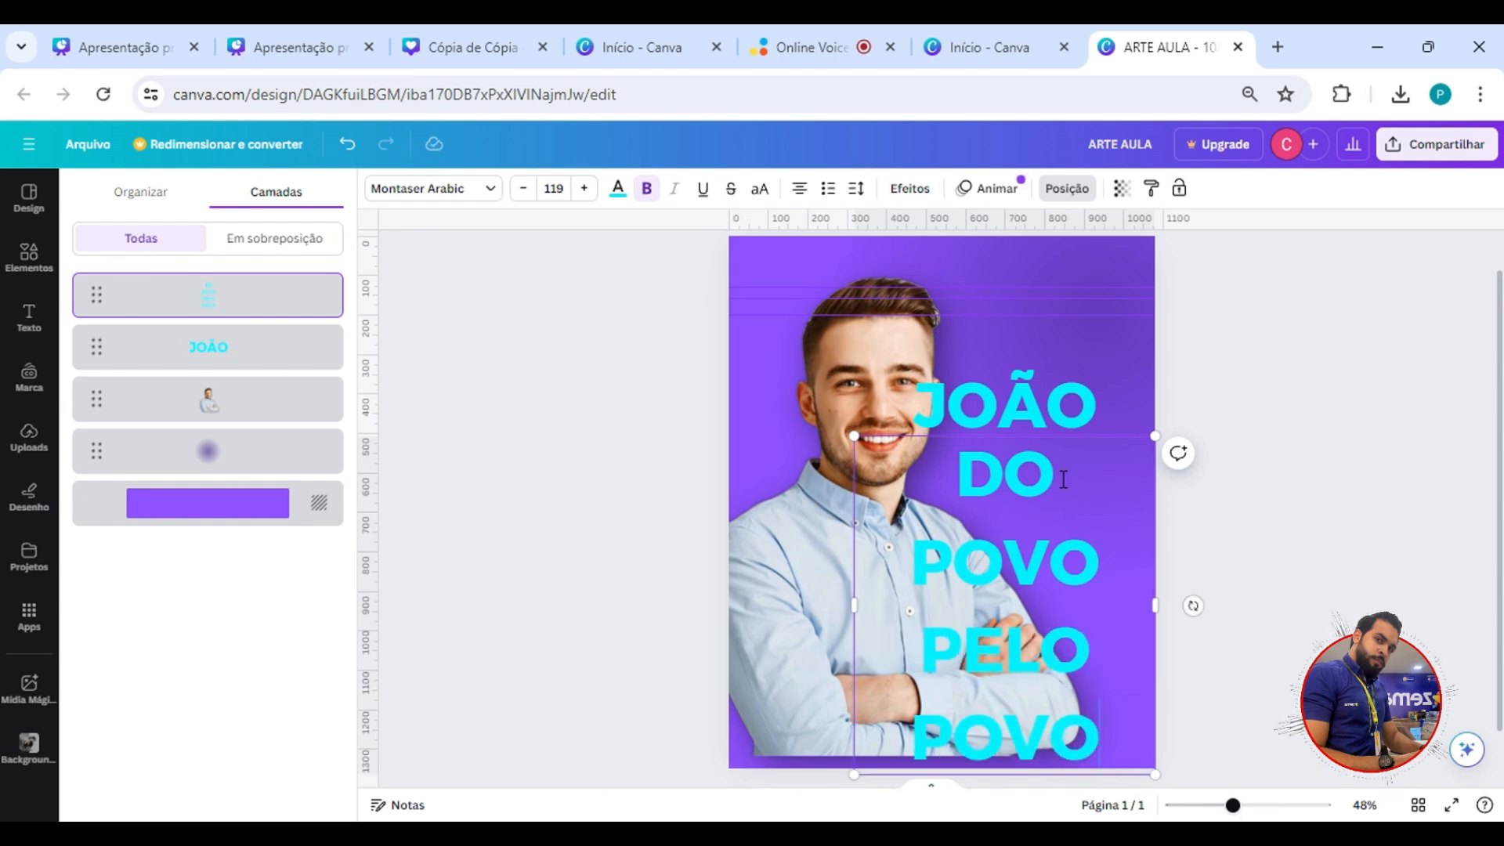
pyautogui.press('BackSpace')
pyautogui.write('O!')
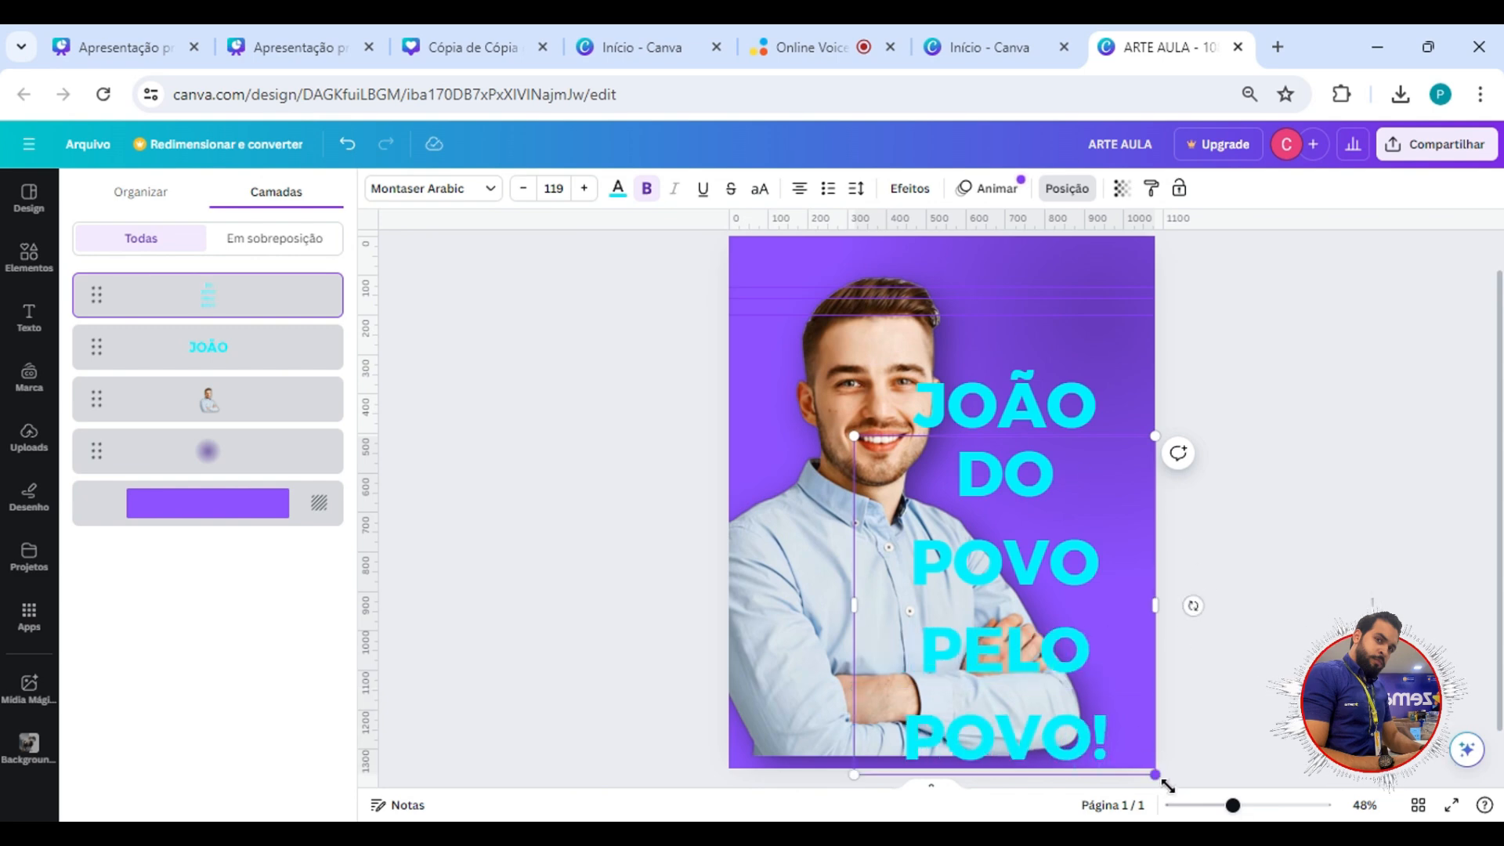
# Shrink the slogan to font size 45.5 on two lines and set its line spacing to 0.92.
pyautogui.moveTo(1156, 776); pyautogui.dragTo(1022, 471)
pyautogui.click(1061, 484)
pyautogui.click(990, 462)
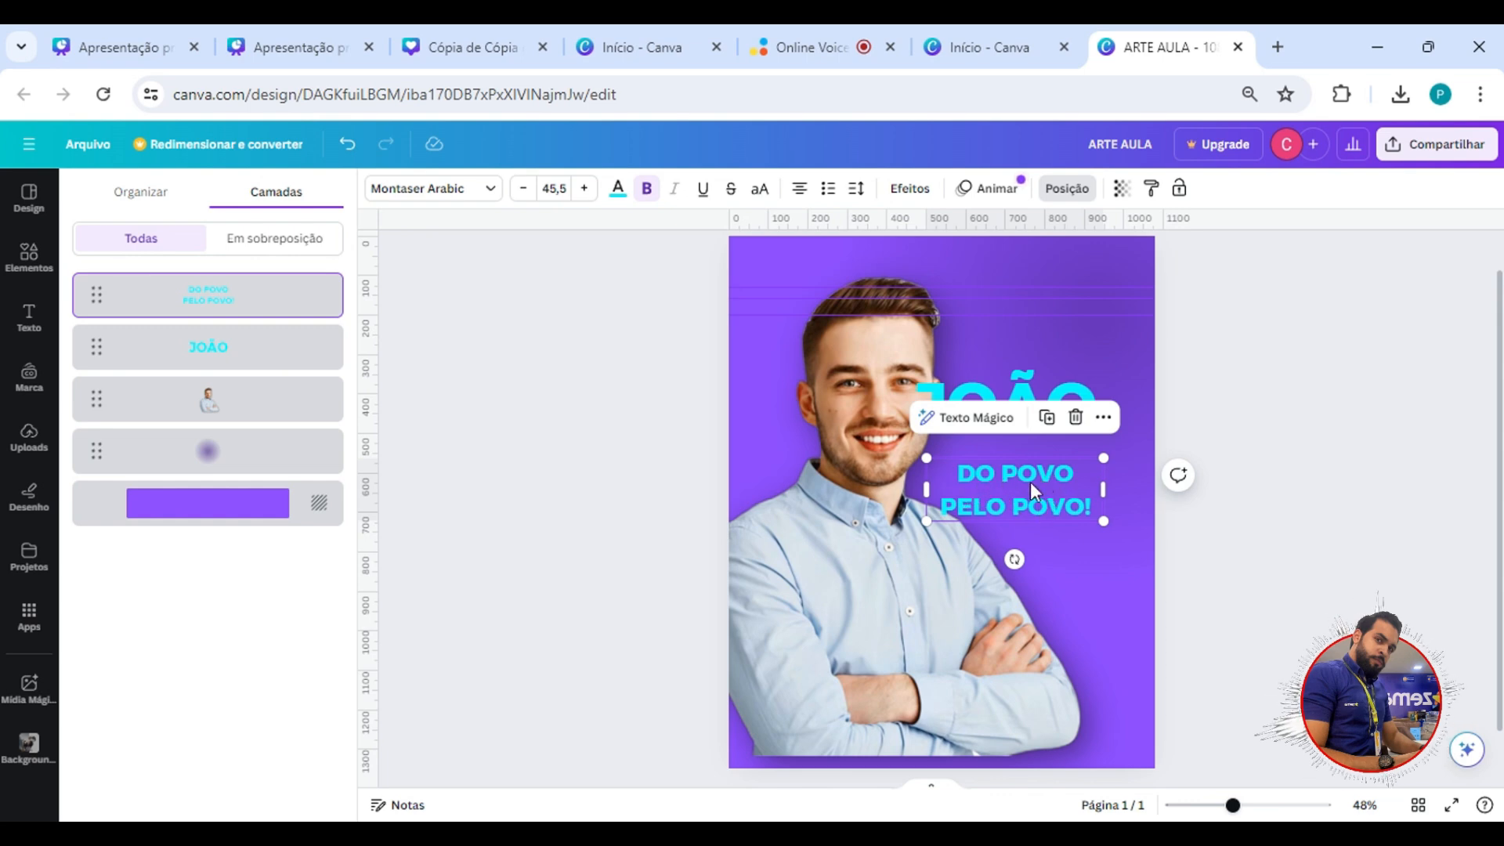
pyautogui.click(865, 195)
pyautogui.moveTo(943, 316); pyautogui.dragTo(904, 320)
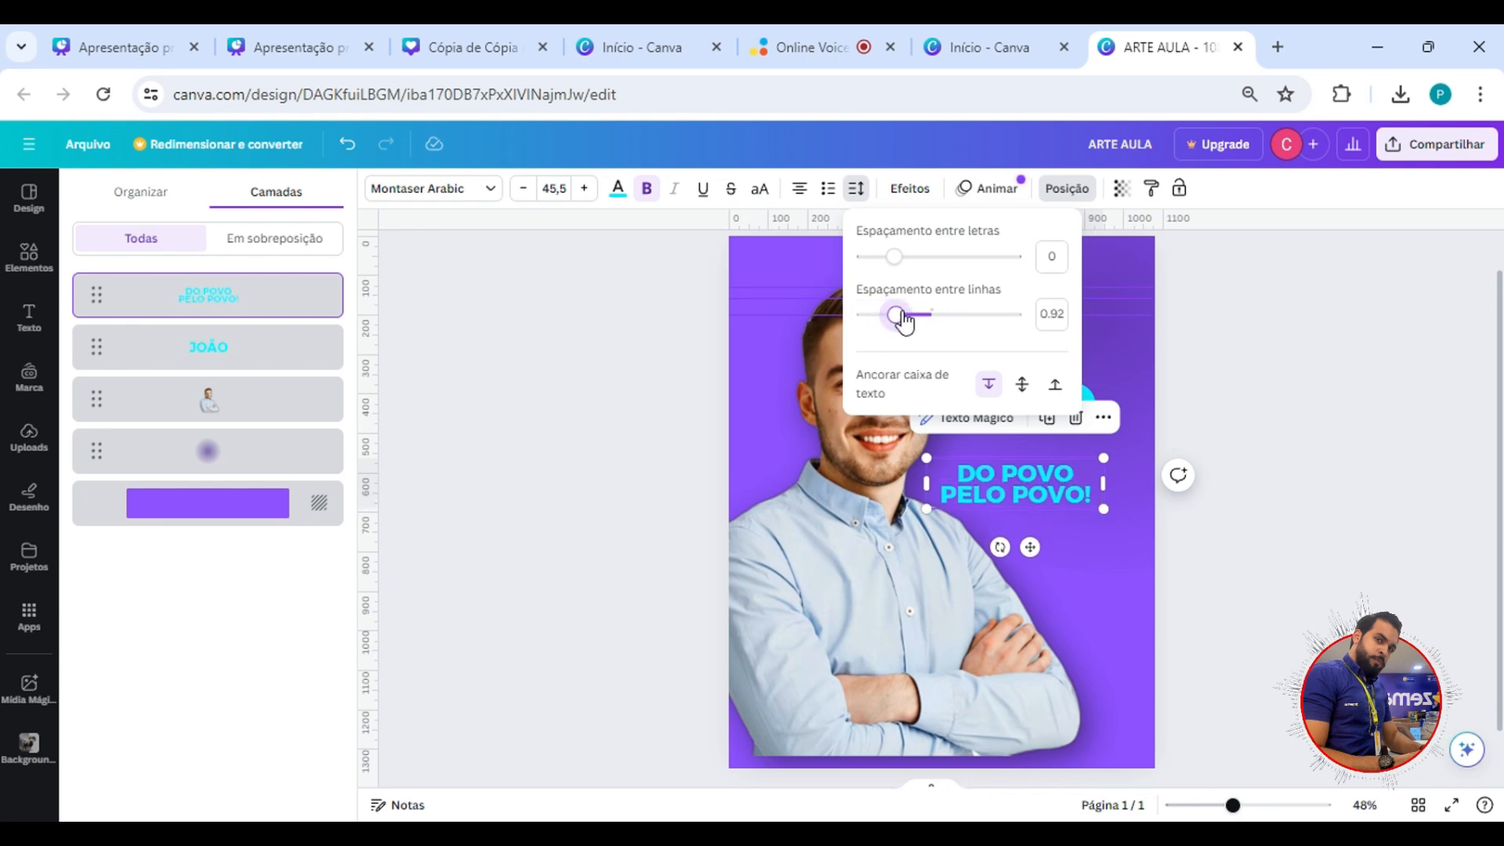
# Enlarge the slogan to font size 126 across the photo and readjust its line spacing, trying 1.4 before tightening it.
pyautogui.moveTo(1104, 508); pyautogui.dragTo(1412, 602)
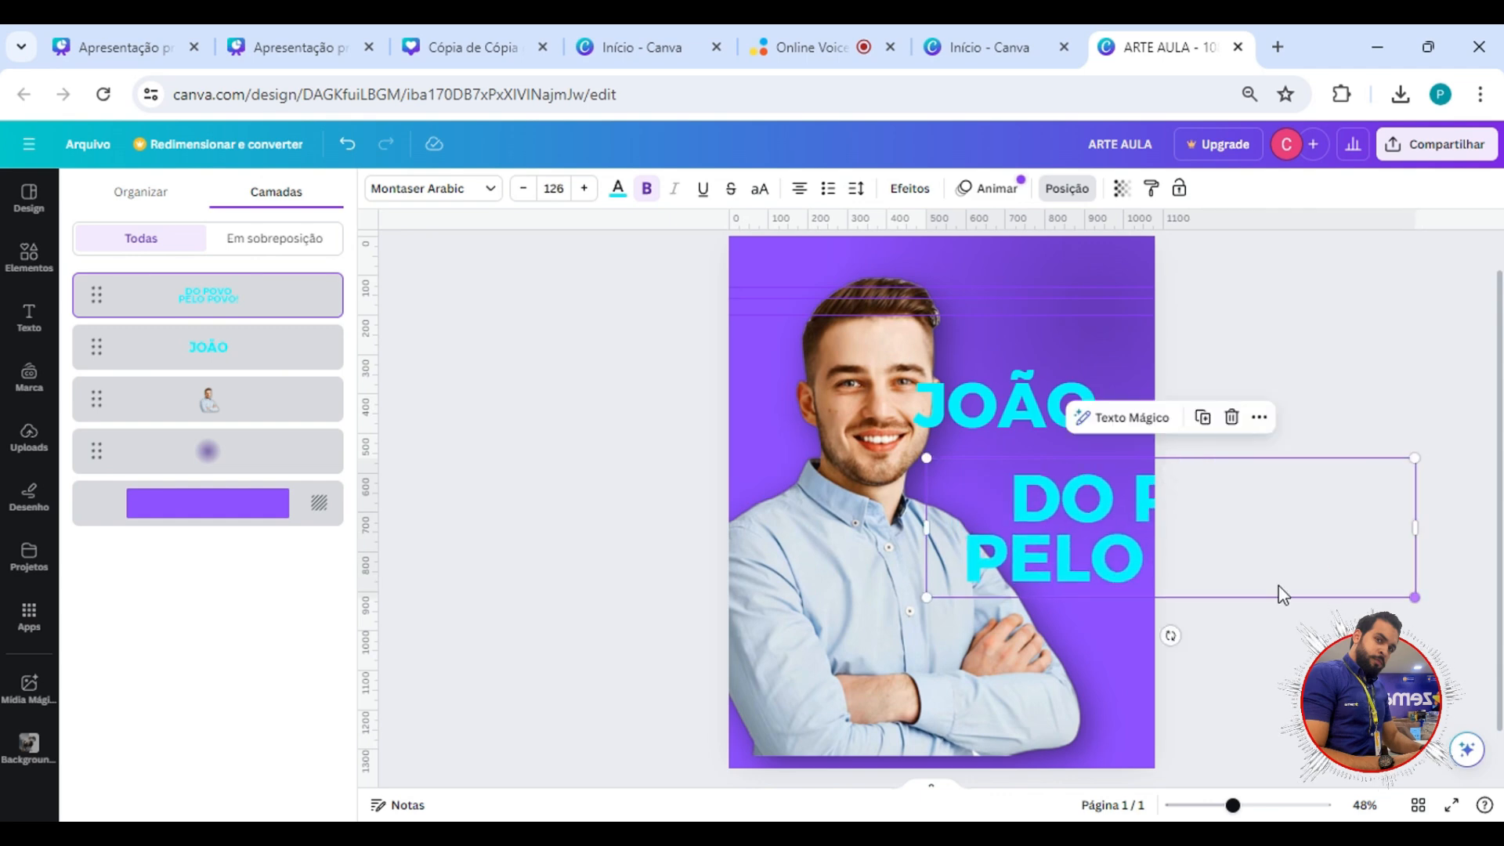
pyautogui.moveTo(1154, 536); pyautogui.dragTo(947, 505)
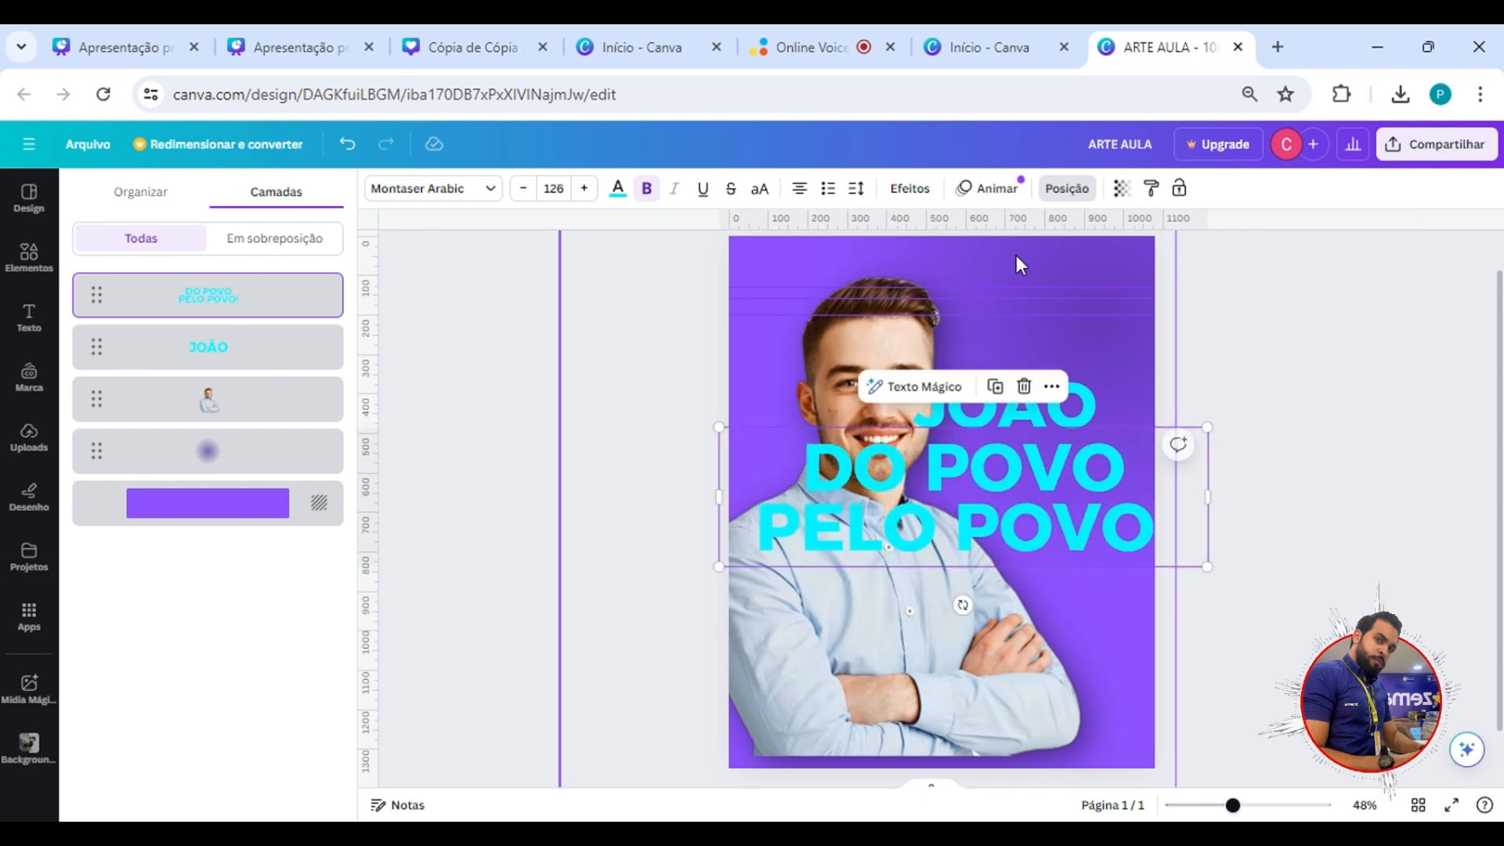
pyautogui.click(856, 189)
pyautogui.moveTo(900, 315); pyautogui.dragTo(942, 324)
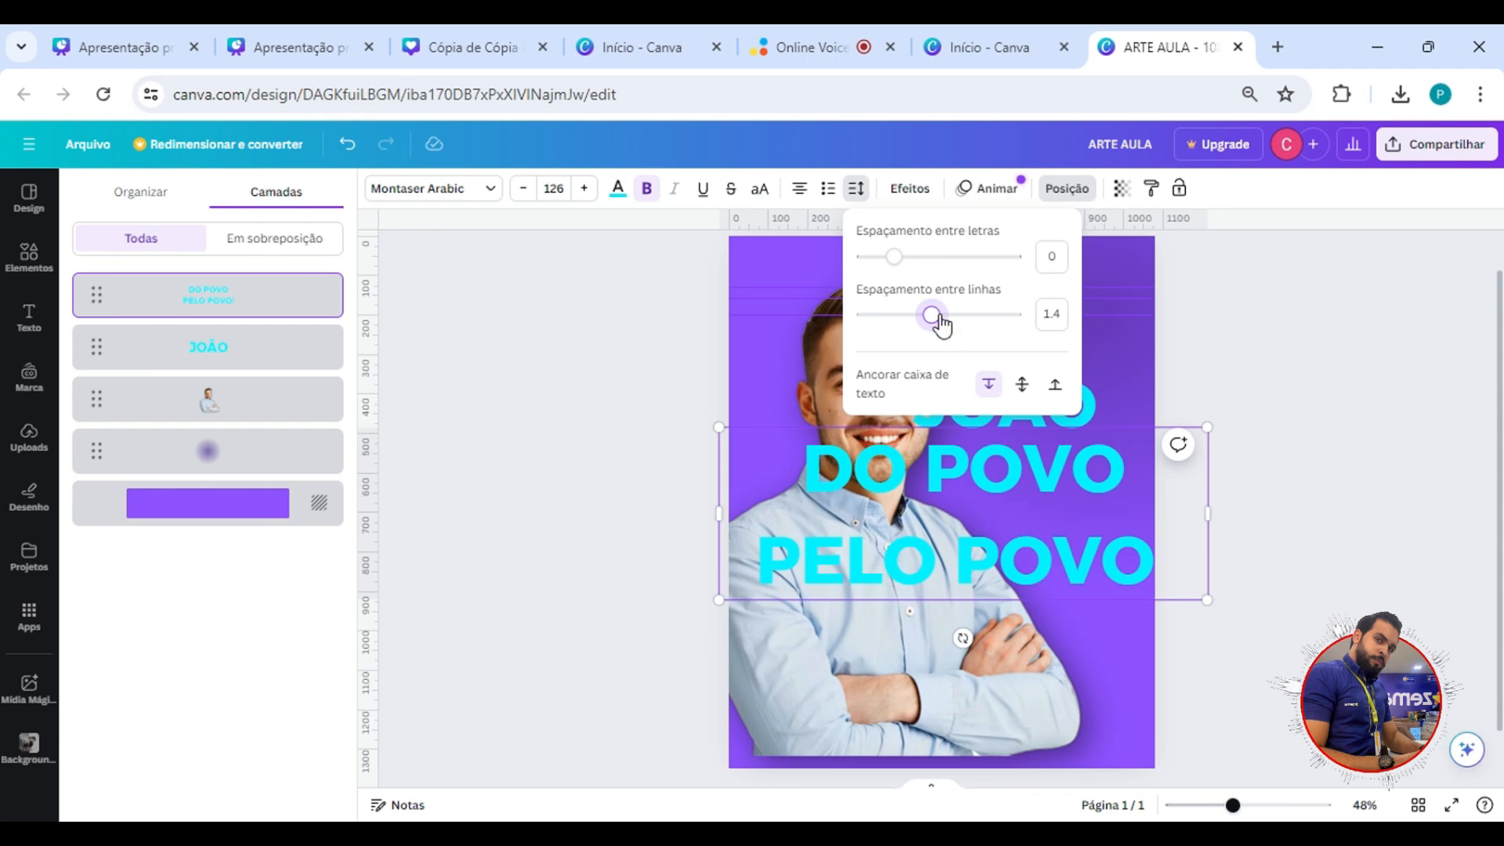
pyautogui.moveTo(930, 316); pyautogui.dragTo(905, 315)
pyautogui.moveTo(1098, 466)
pyautogui.mouseDown()
pyautogui.moveTo(1067, 496)
pyautogui.moveTo(1076, 480)
pyautogui.mouseUp()
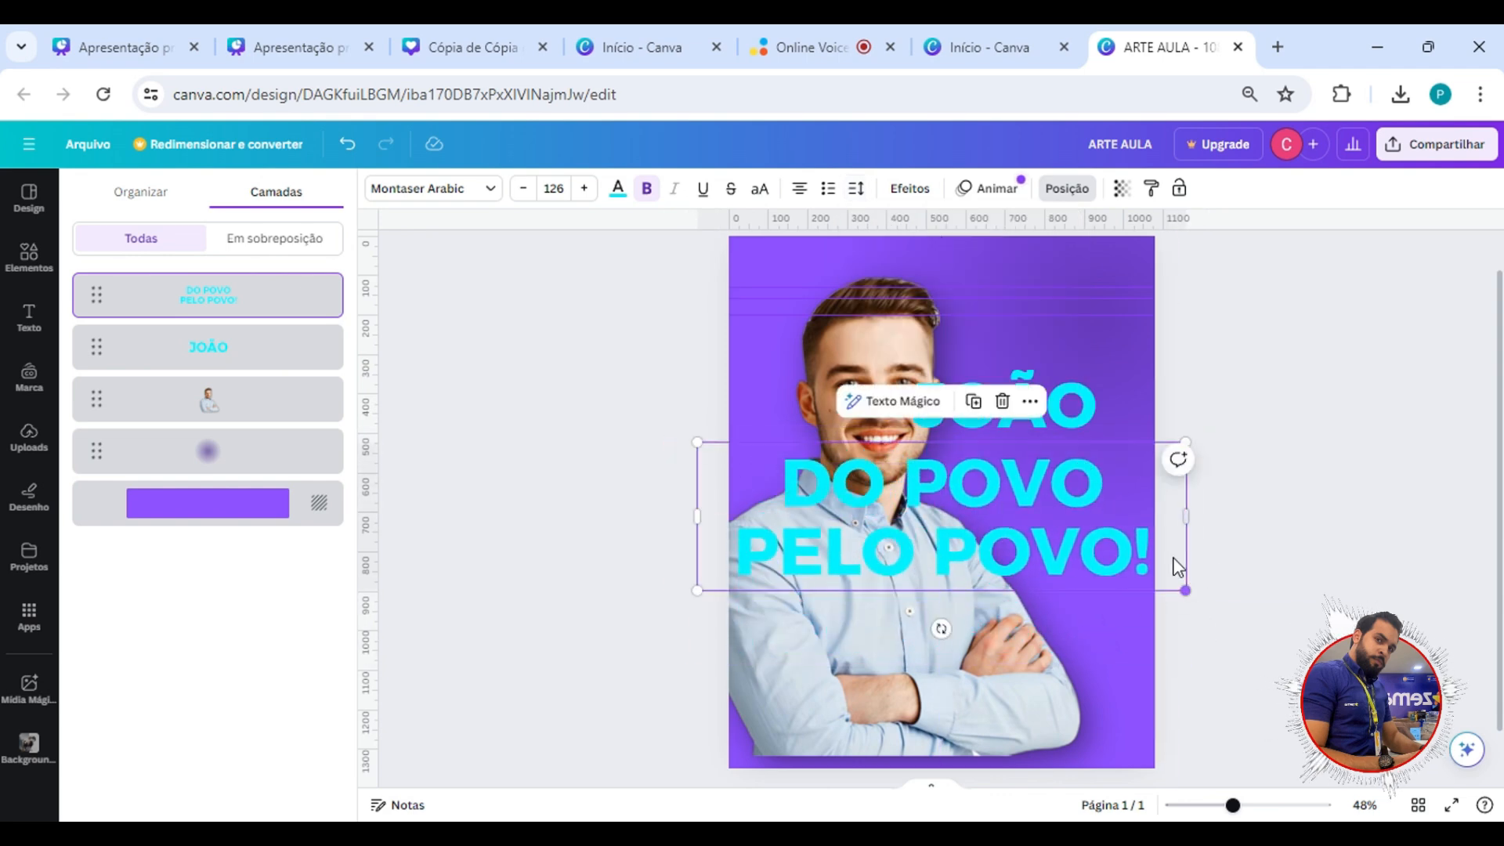
# Reduce the slogan to font size 51.4 and change the text of its copy below to "SIGA".
pyautogui.moveTo(1185, 590); pyautogui.dragTo(1050, 611)
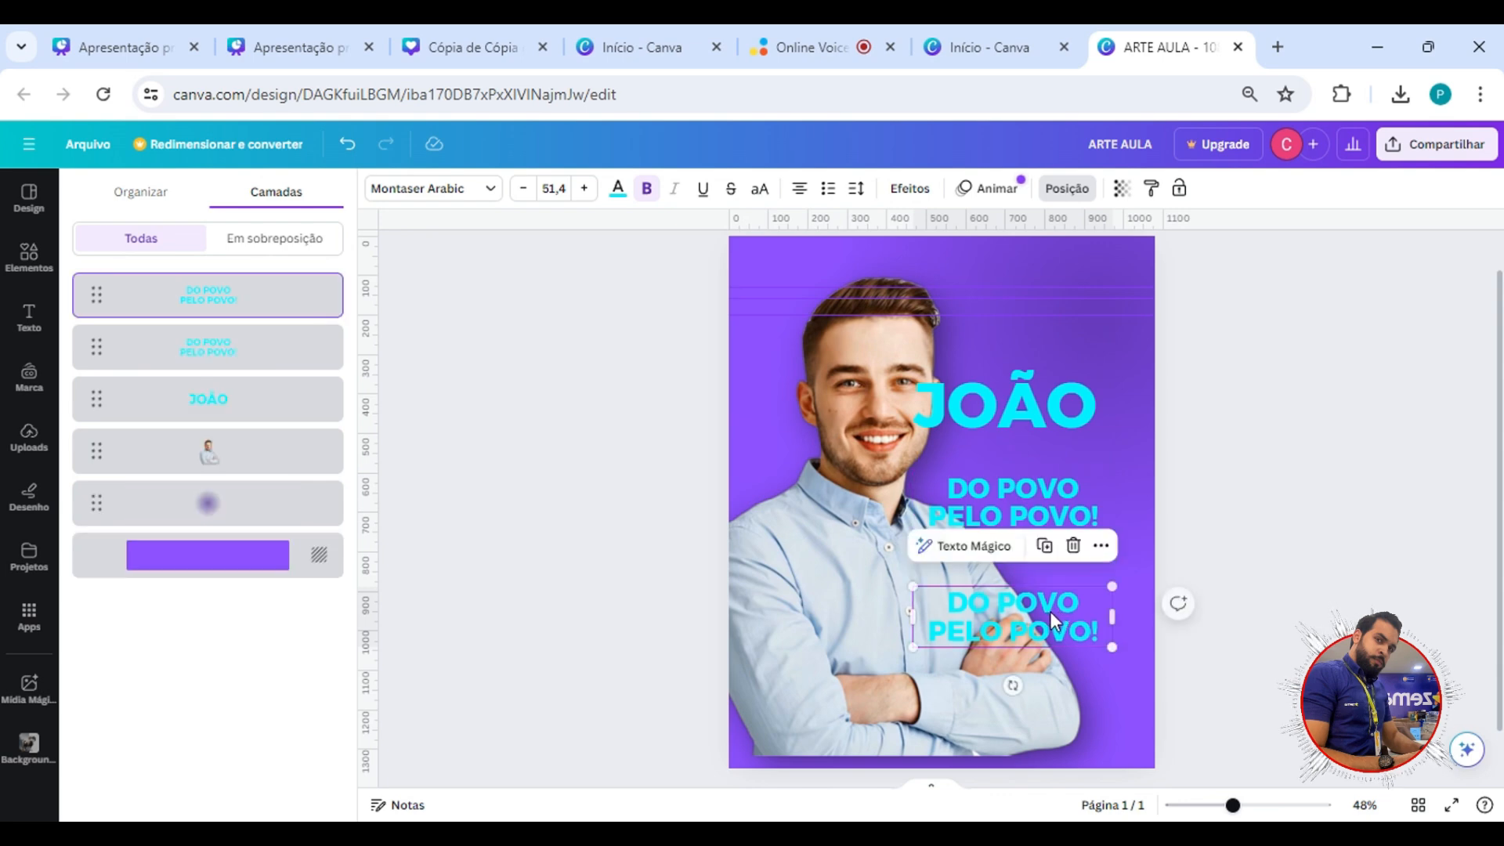
pyautogui.doubleClick(1076, 614)
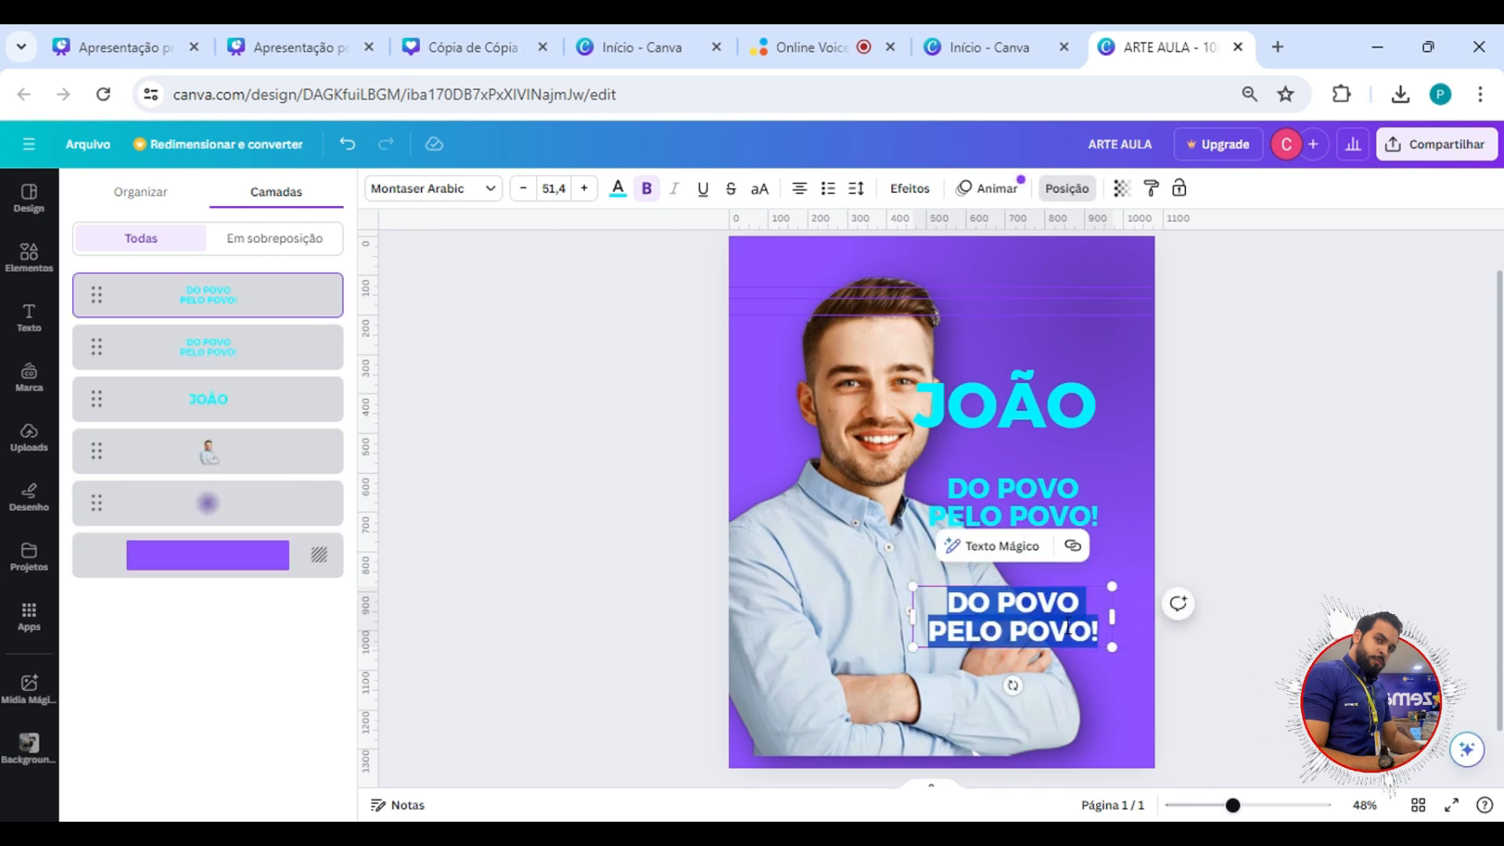
pyautogui.write('SIGA')
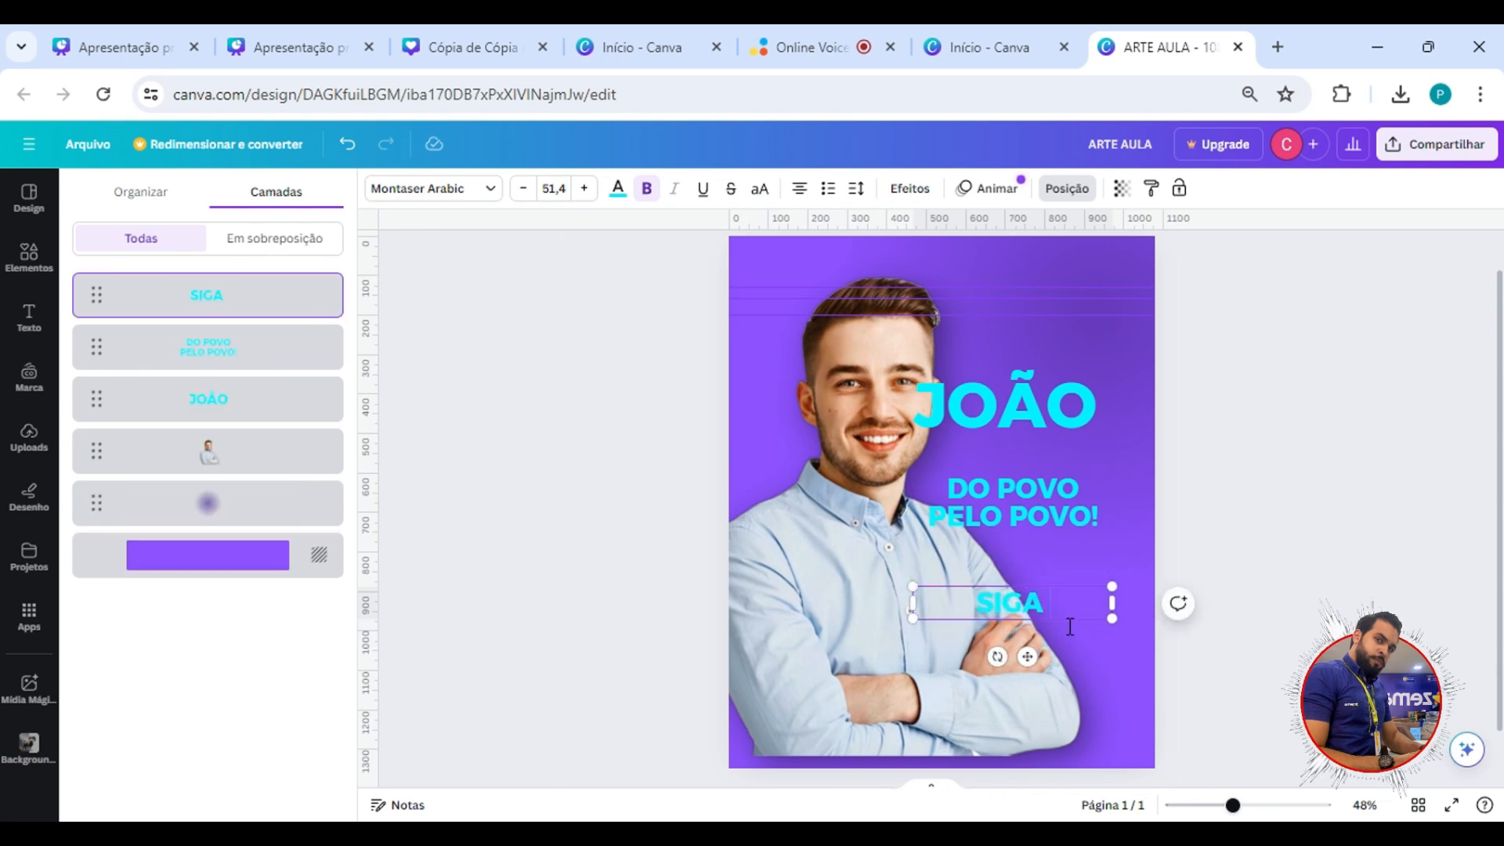
pyautogui.click(1056, 540)
pyautogui.click(1028, 595)
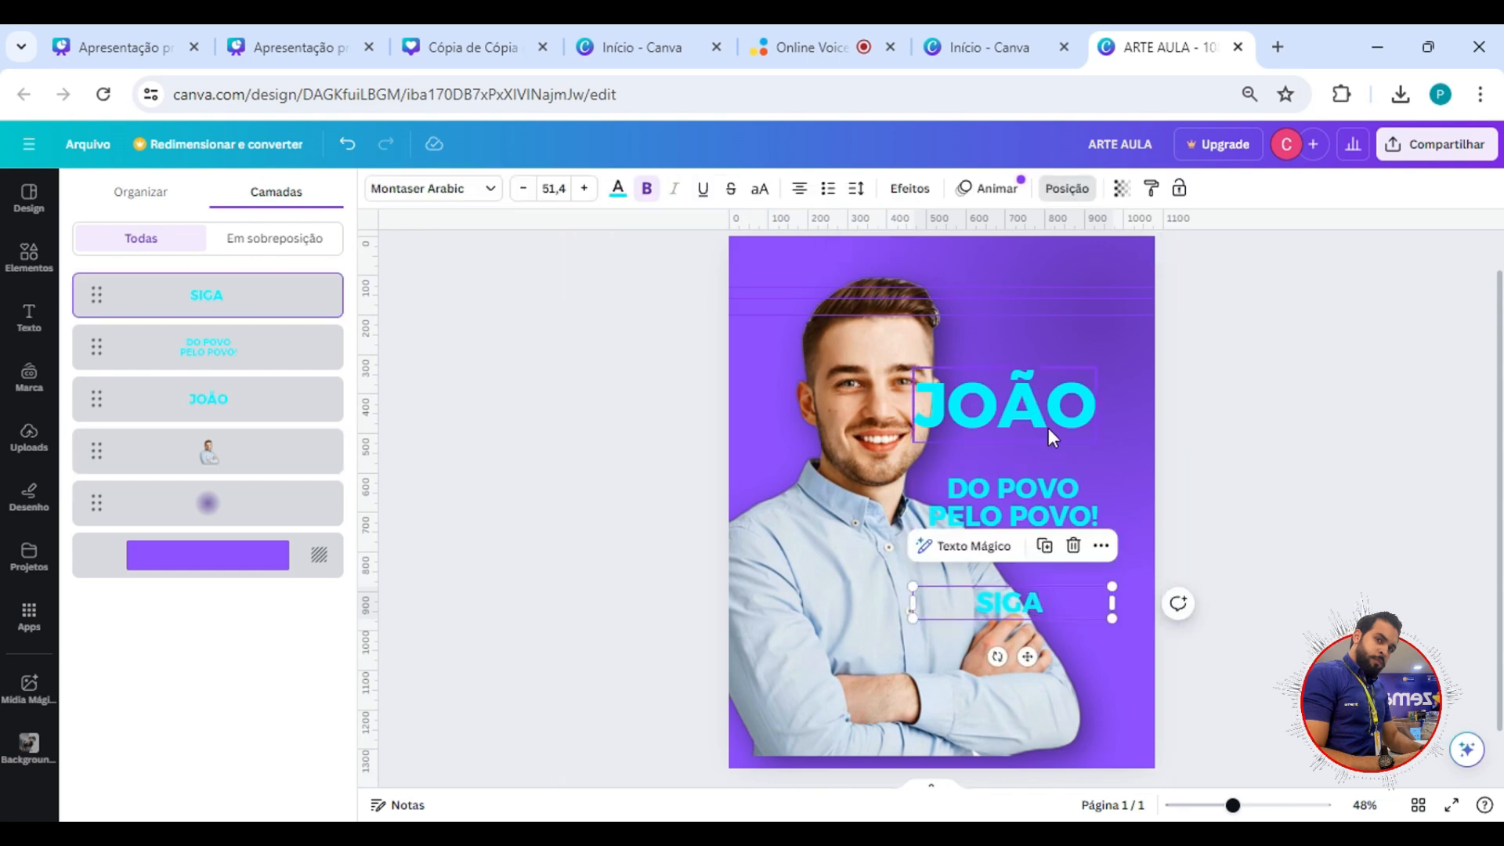
pyautogui.click(1242, 540)
pyautogui.click(1064, 625)
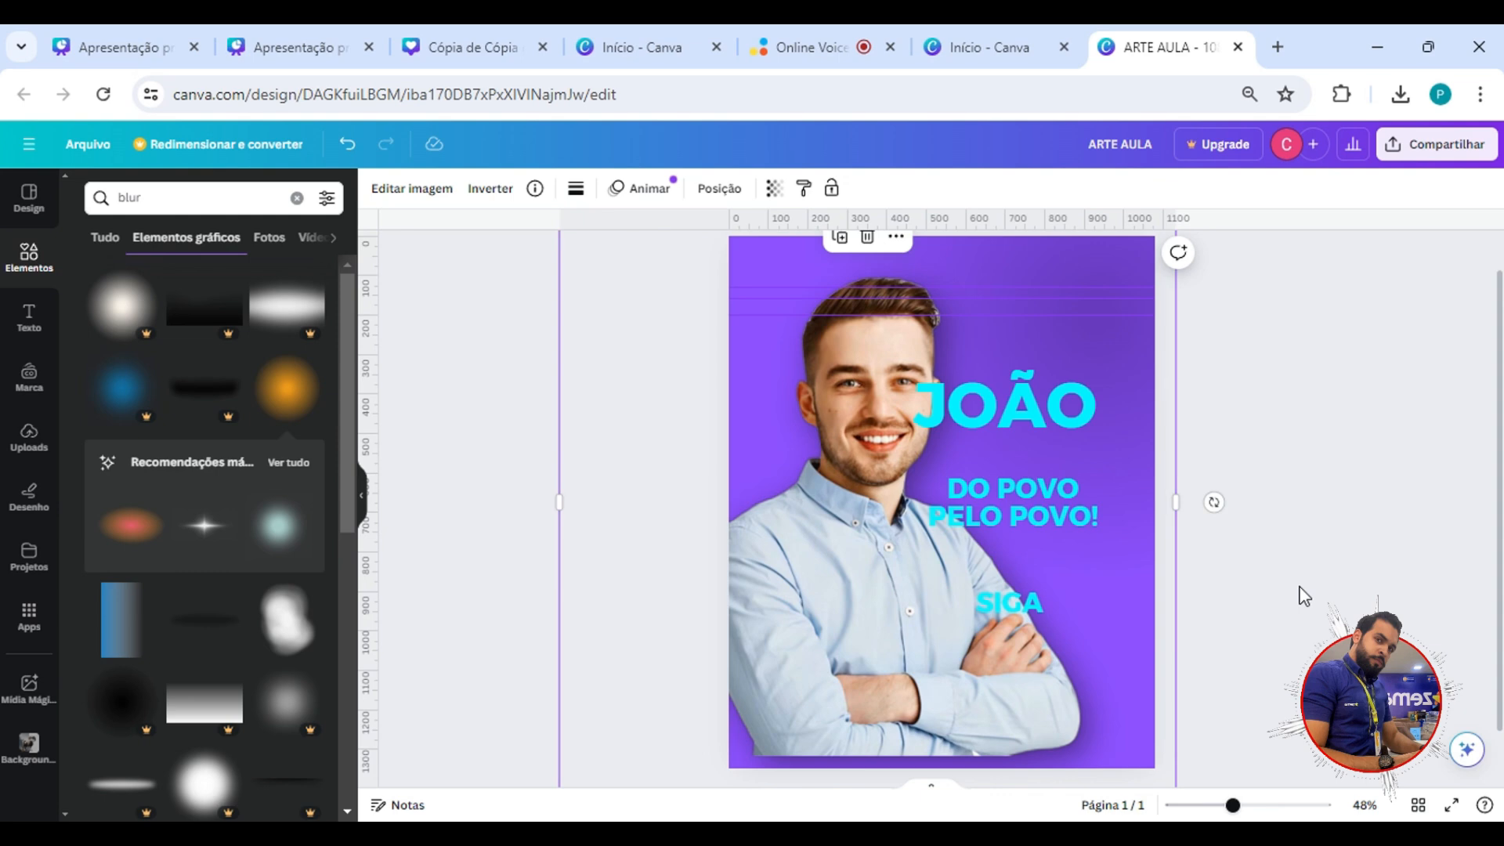
pyautogui.click(1074, 607)
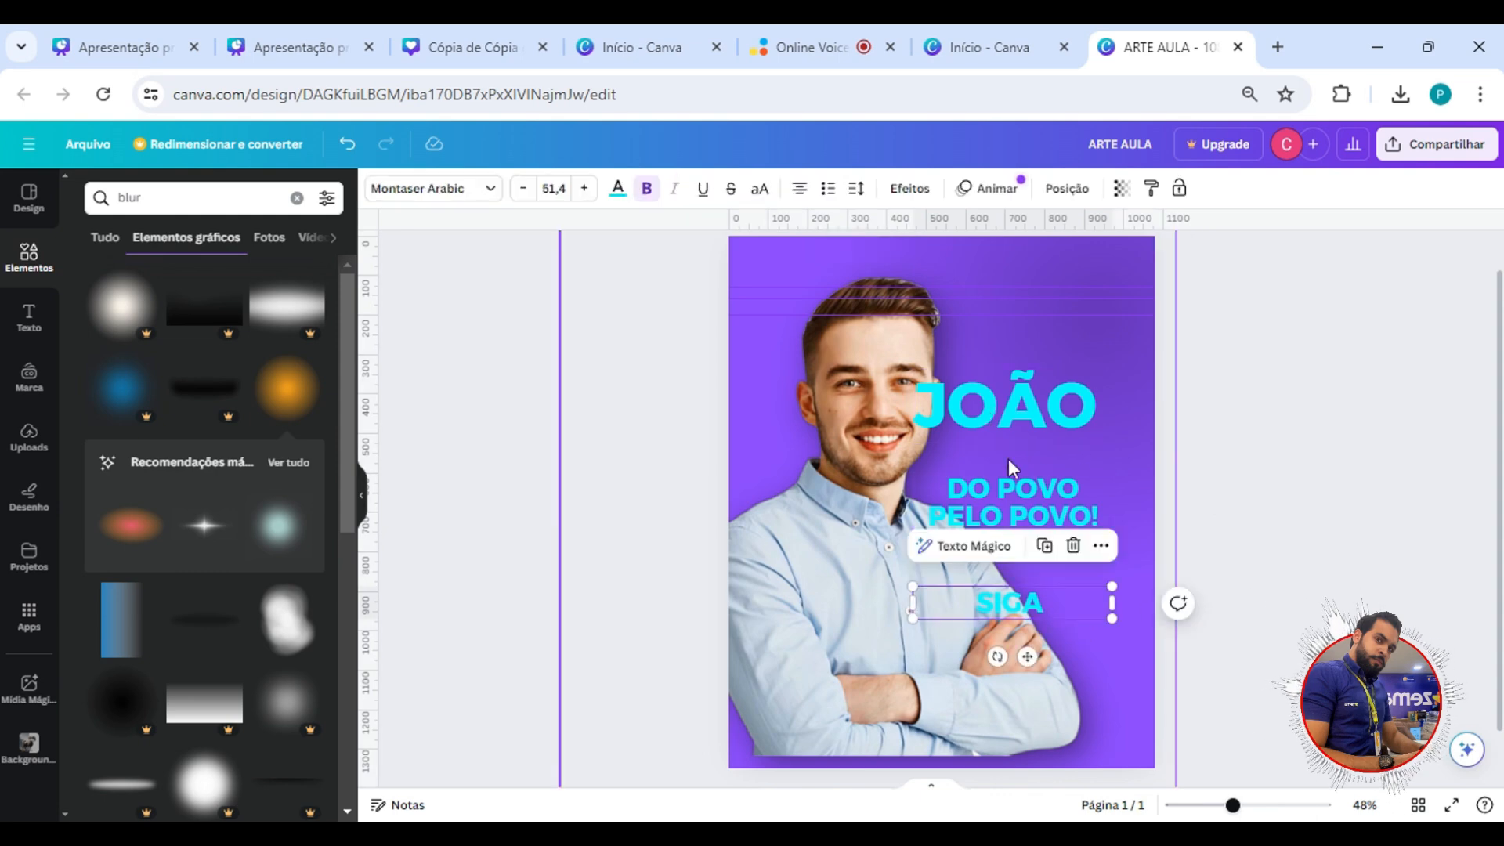
# Move the man's photo to the right side of the page and flip it horizontally.
pyautogui.click(866, 491)
pyautogui.moveTo(825, 482); pyautogui.dragTo(976, 509)
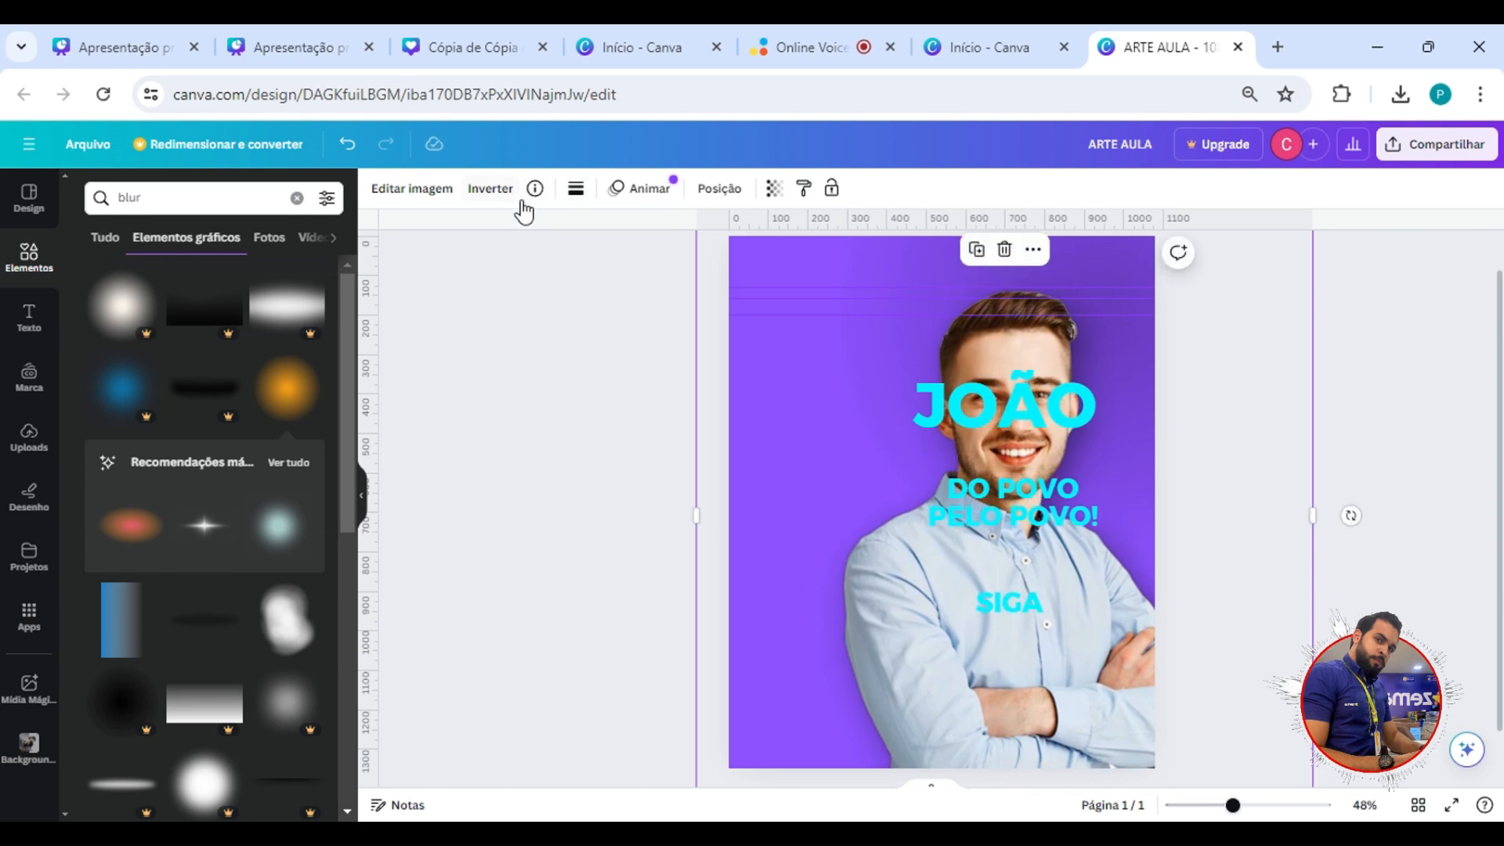
pyautogui.click(490, 189)
pyautogui.click(556, 235)
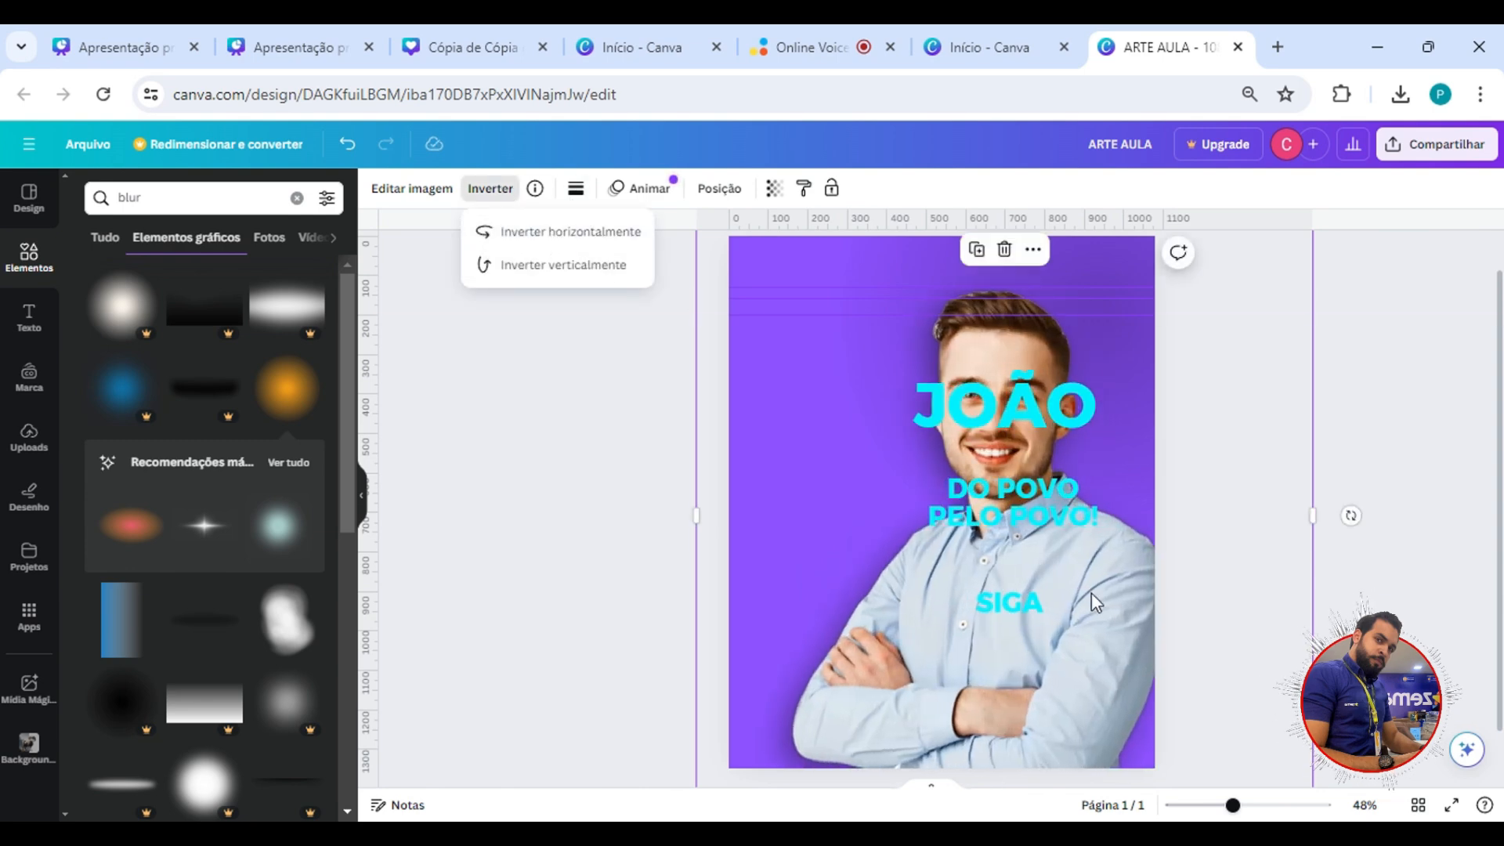
pyautogui.moveTo(1110, 640); pyautogui.dragTo(1128, 647)
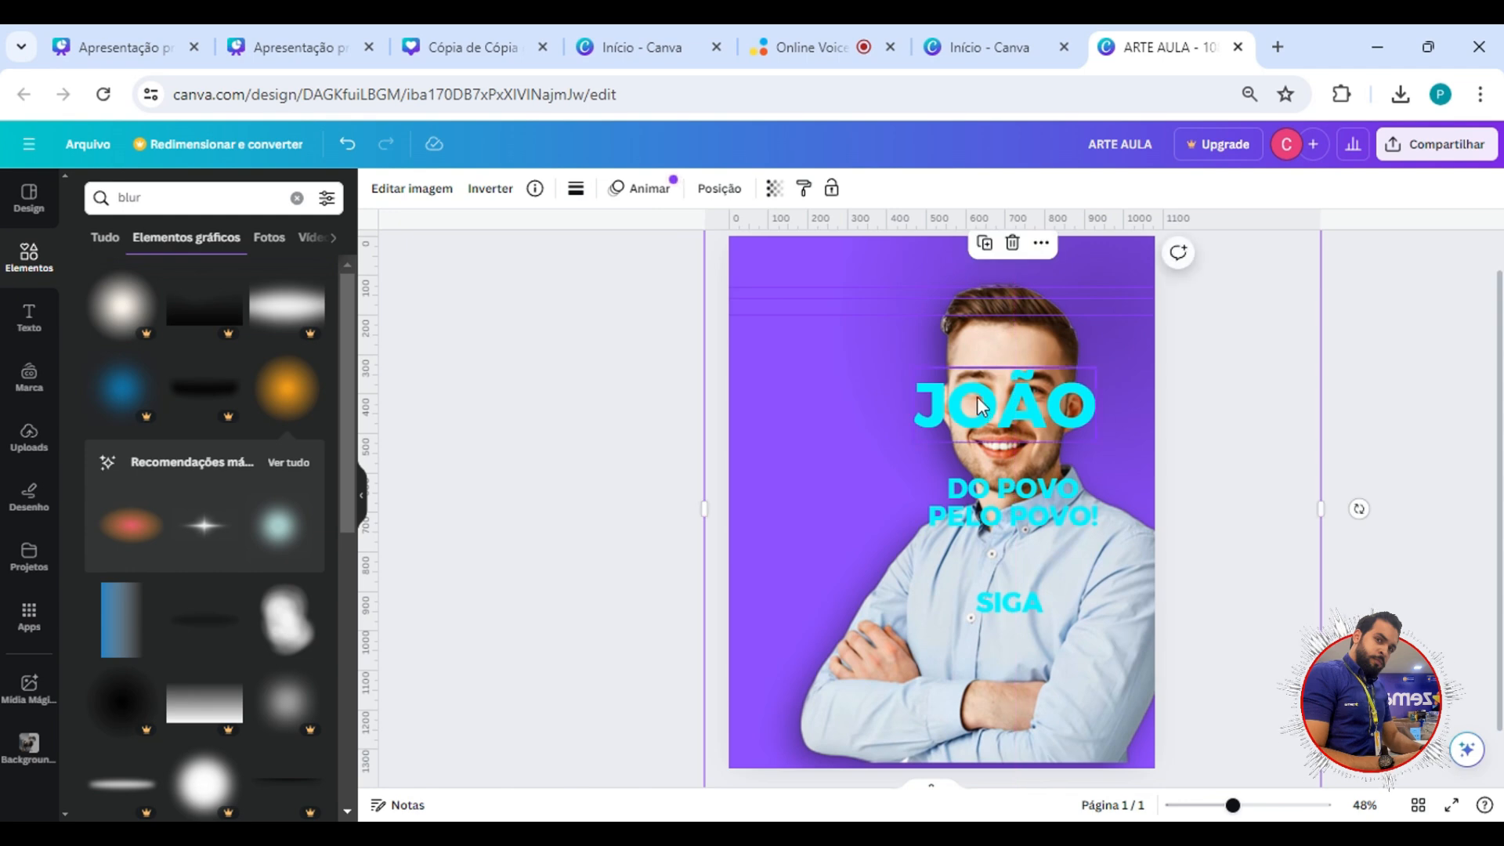
# Stack the name, slogan and SIGA texts in the empty area left of the man, with clear vertical gaps between them.
pyautogui.moveTo(1020, 410); pyautogui.dragTo(858, 342)
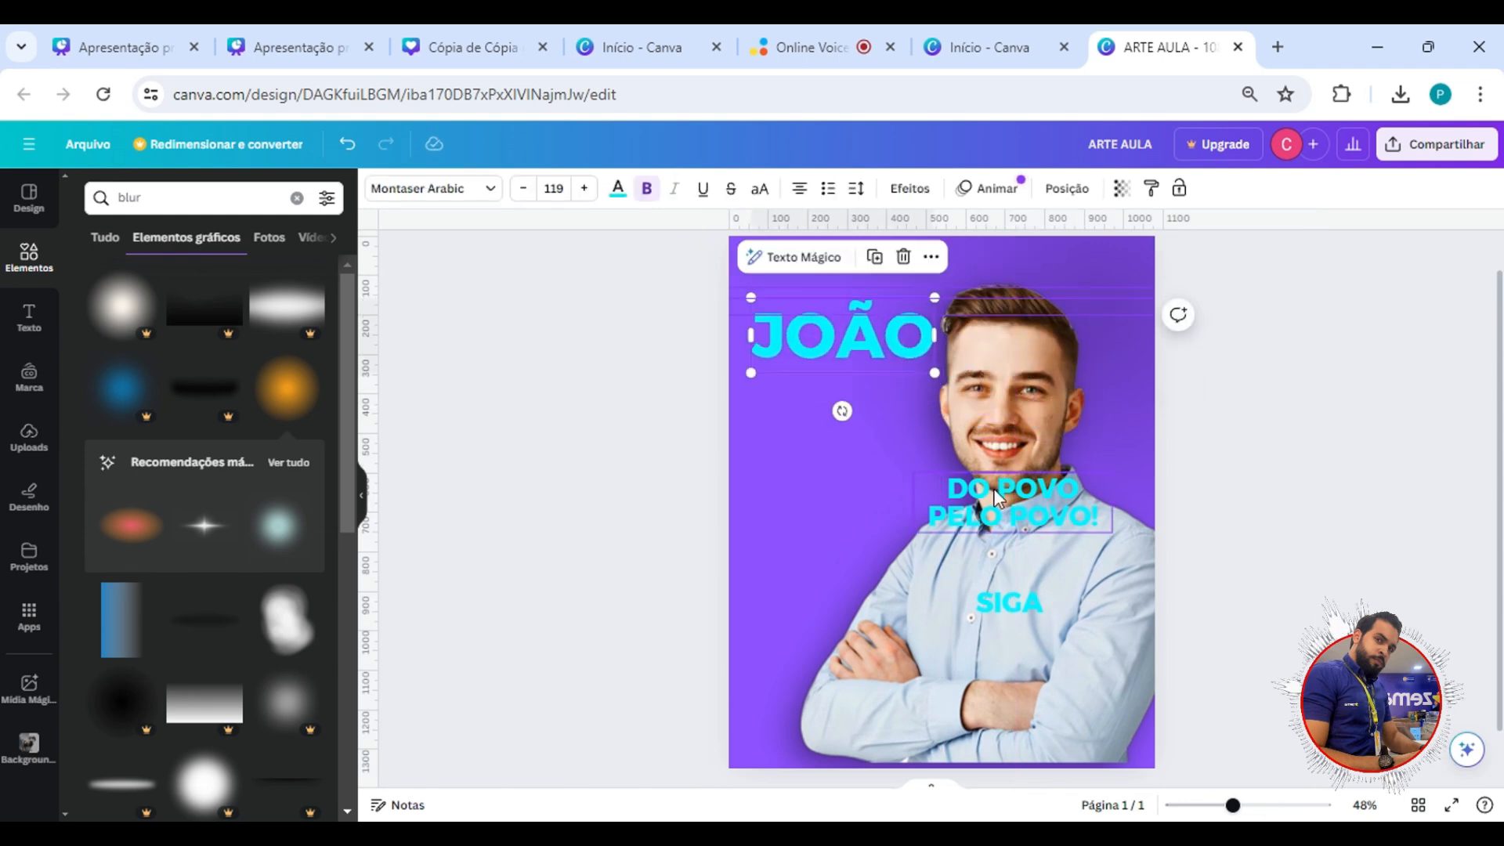
pyautogui.moveTo(1012, 499); pyautogui.dragTo(832, 390)
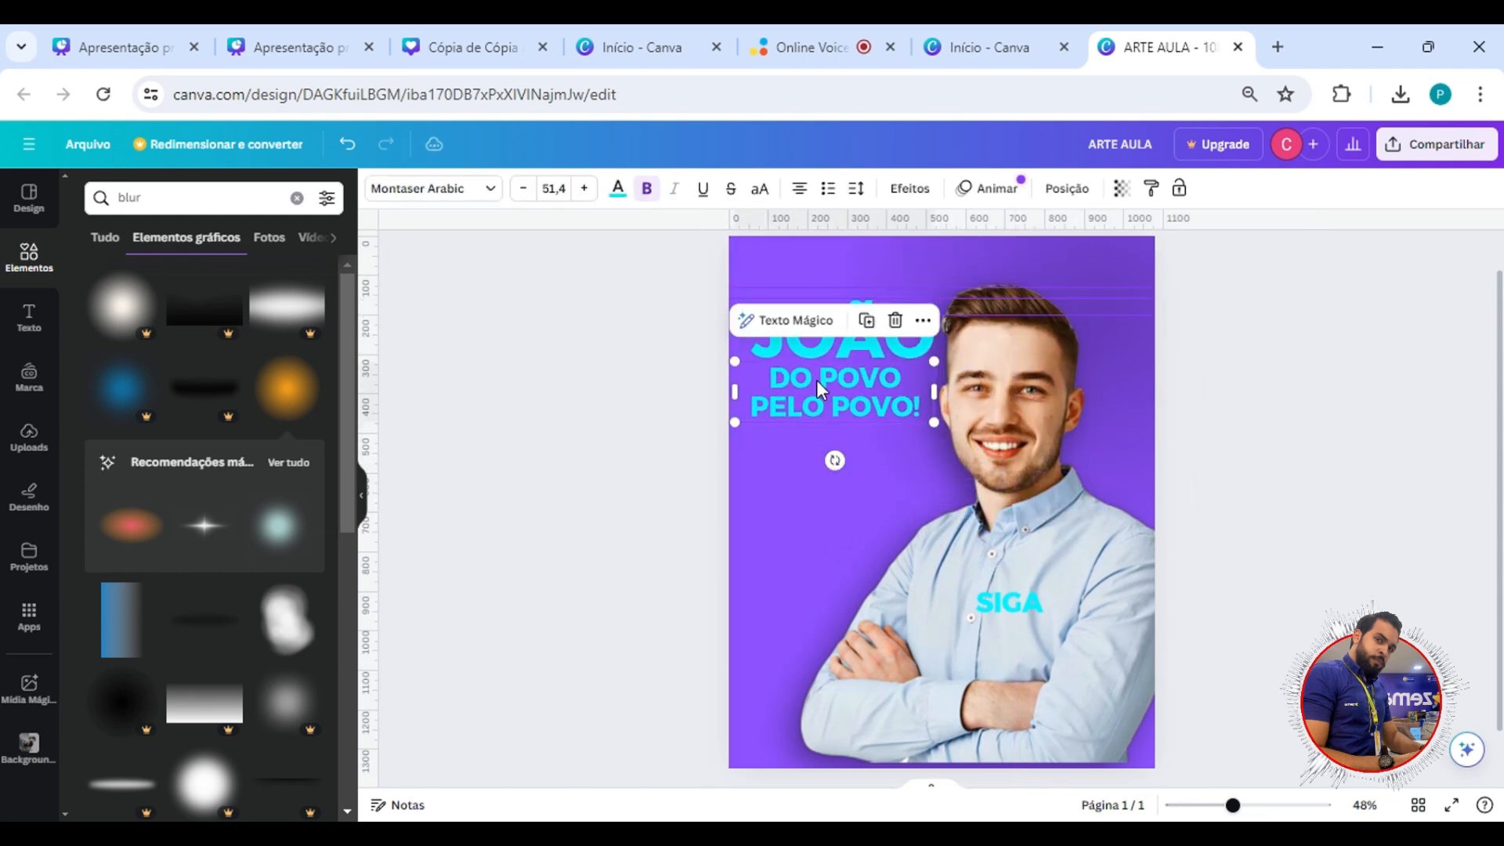
pyautogui.moveTo(998, 599); pyautogui.dragTo(832, 505)
pyautogui.moveTo(836, 391); pyautogui.dragTo(846, 434)
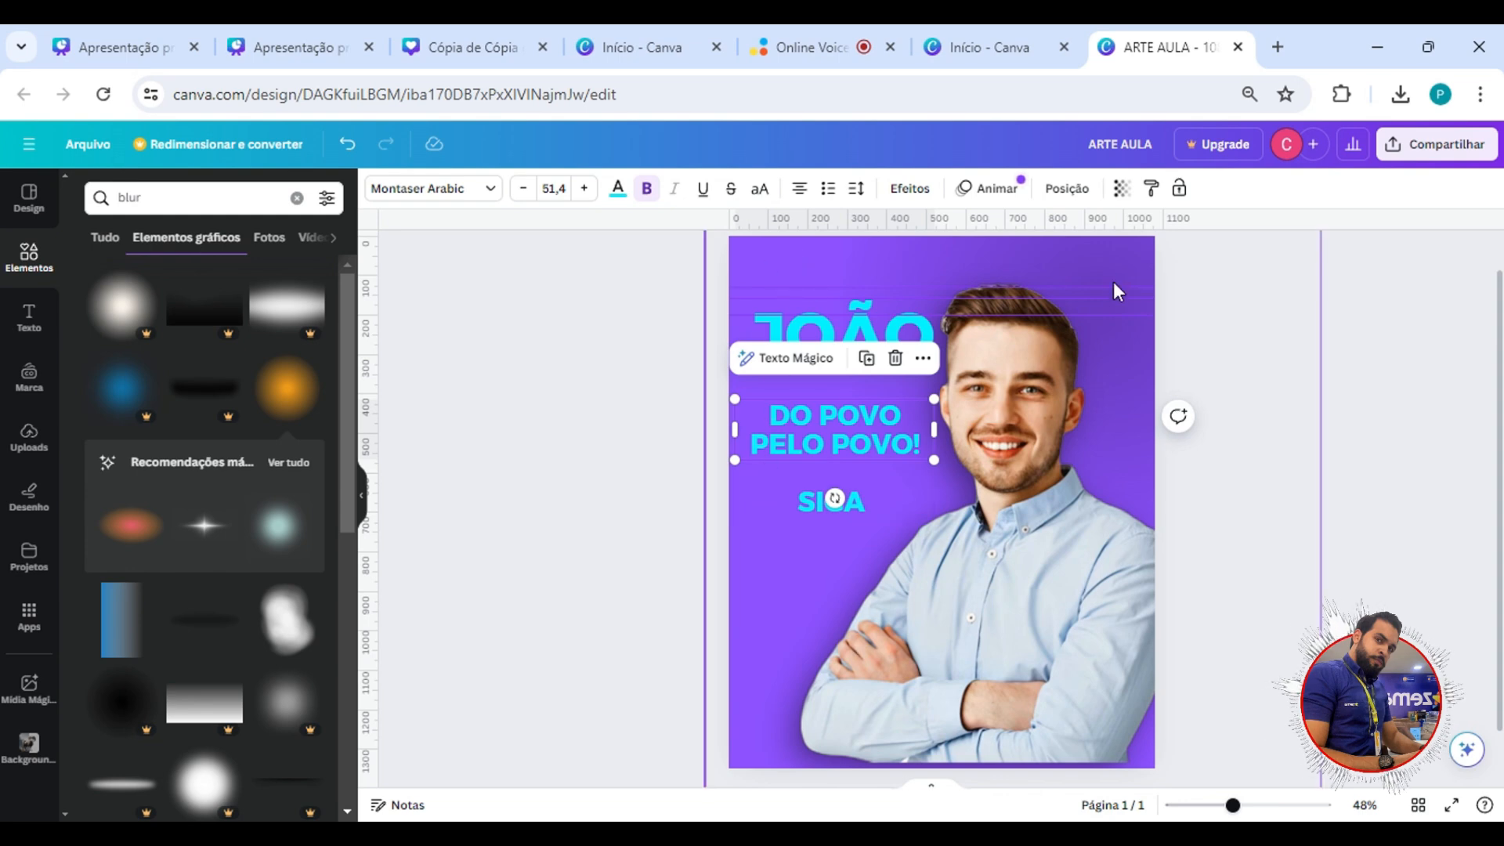
pyautogui.click(847, 327)
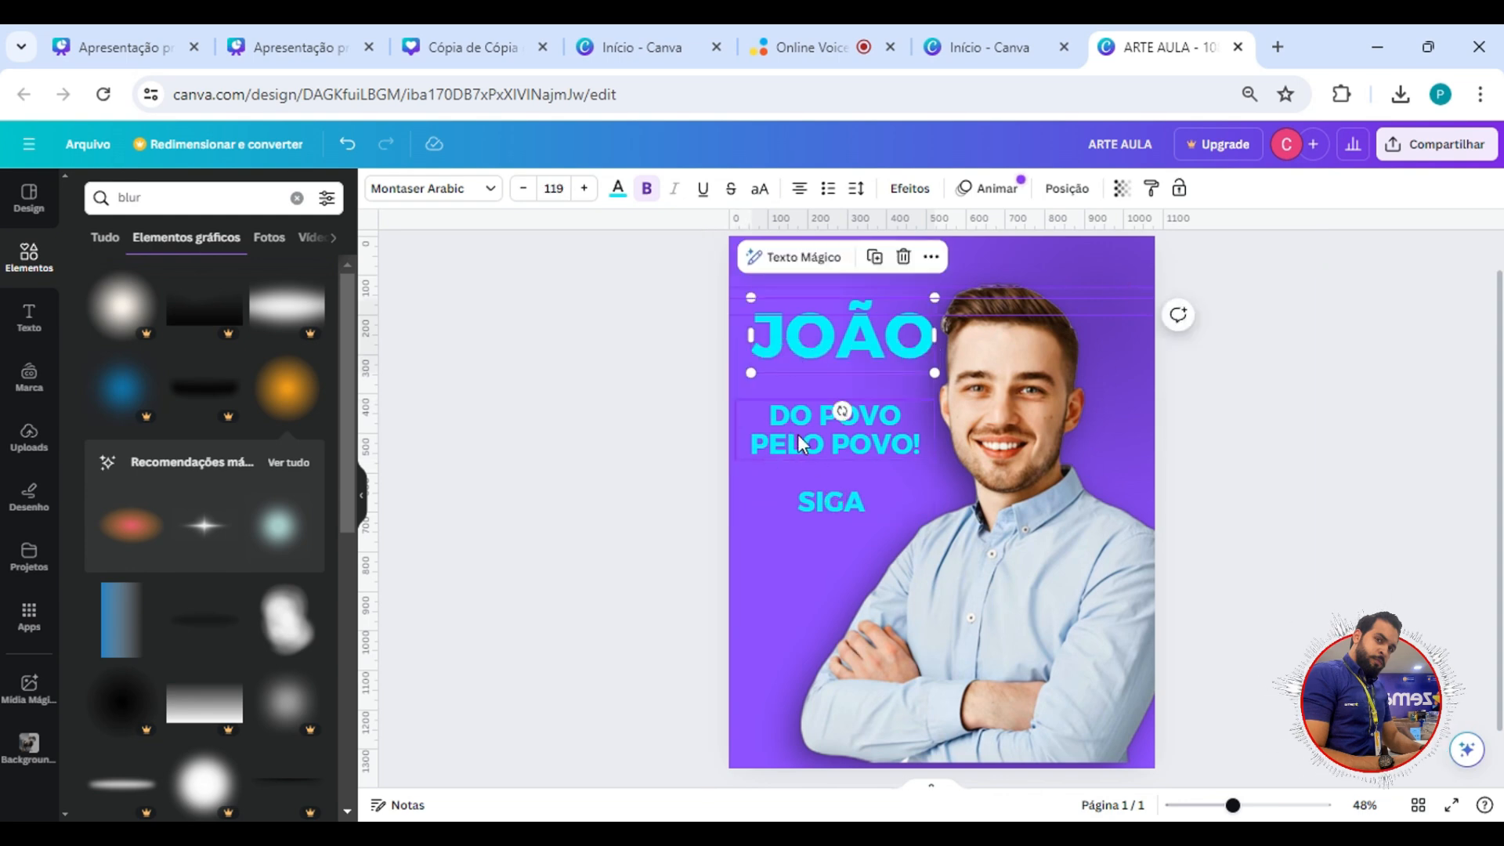
# Set the paragraph alignment of the large name text to left.
pyautogui.click(700, 371)
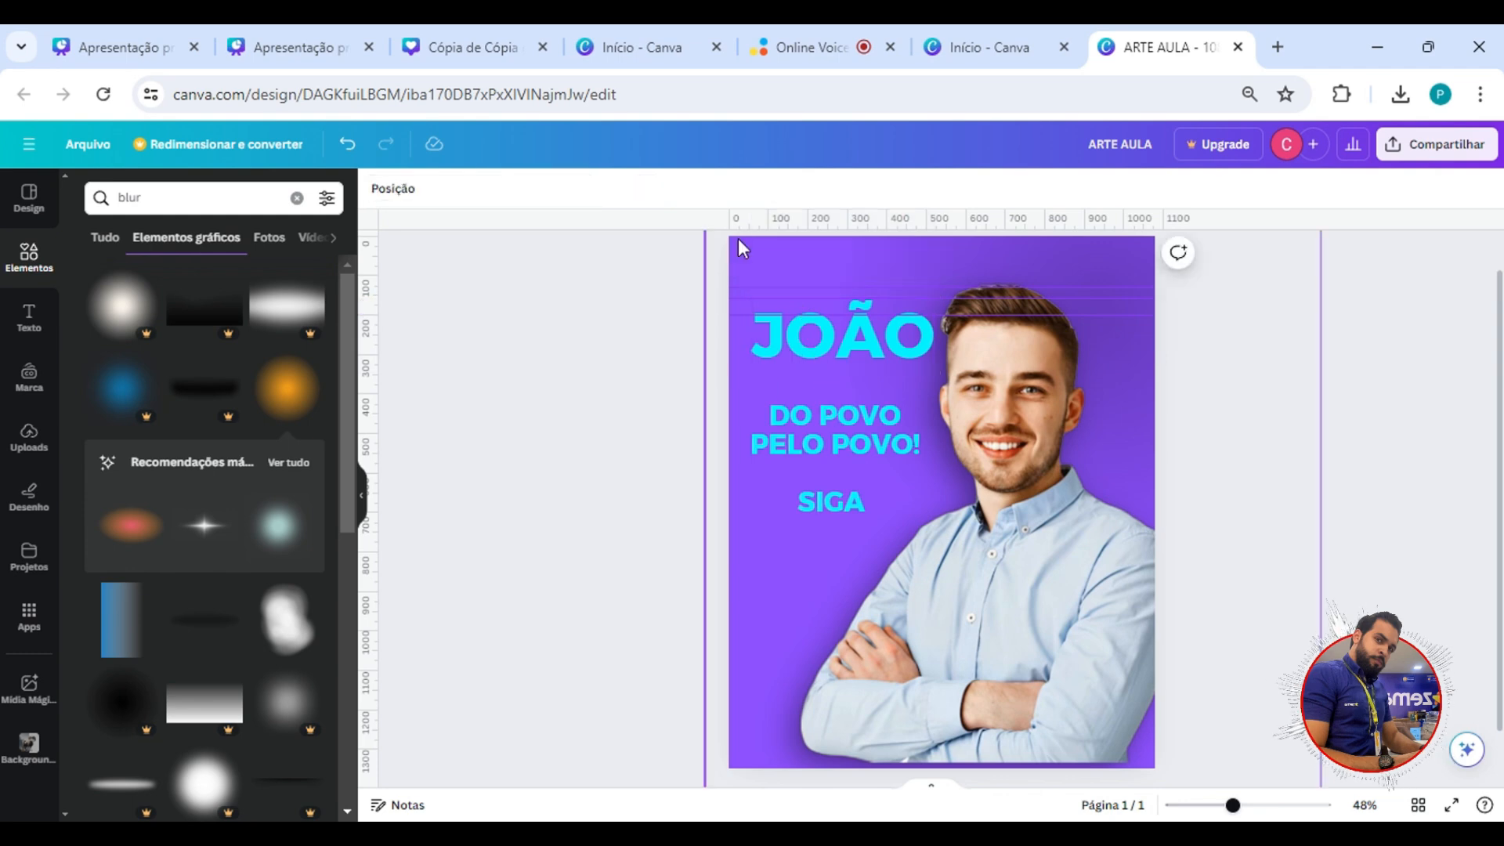
pyautogui.click(800, 357)
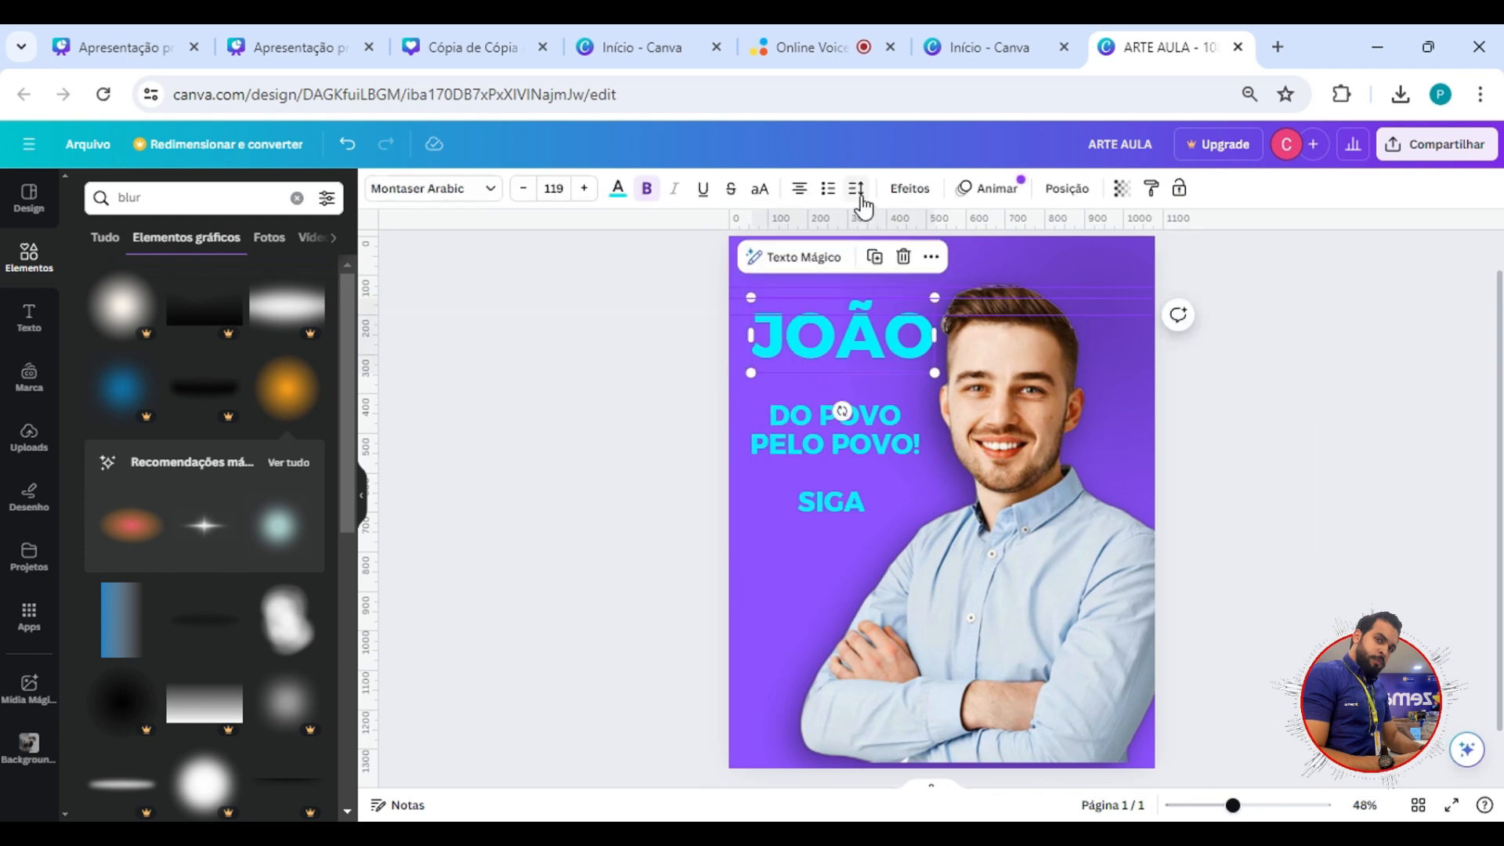
pyautogui.click(811, 196)
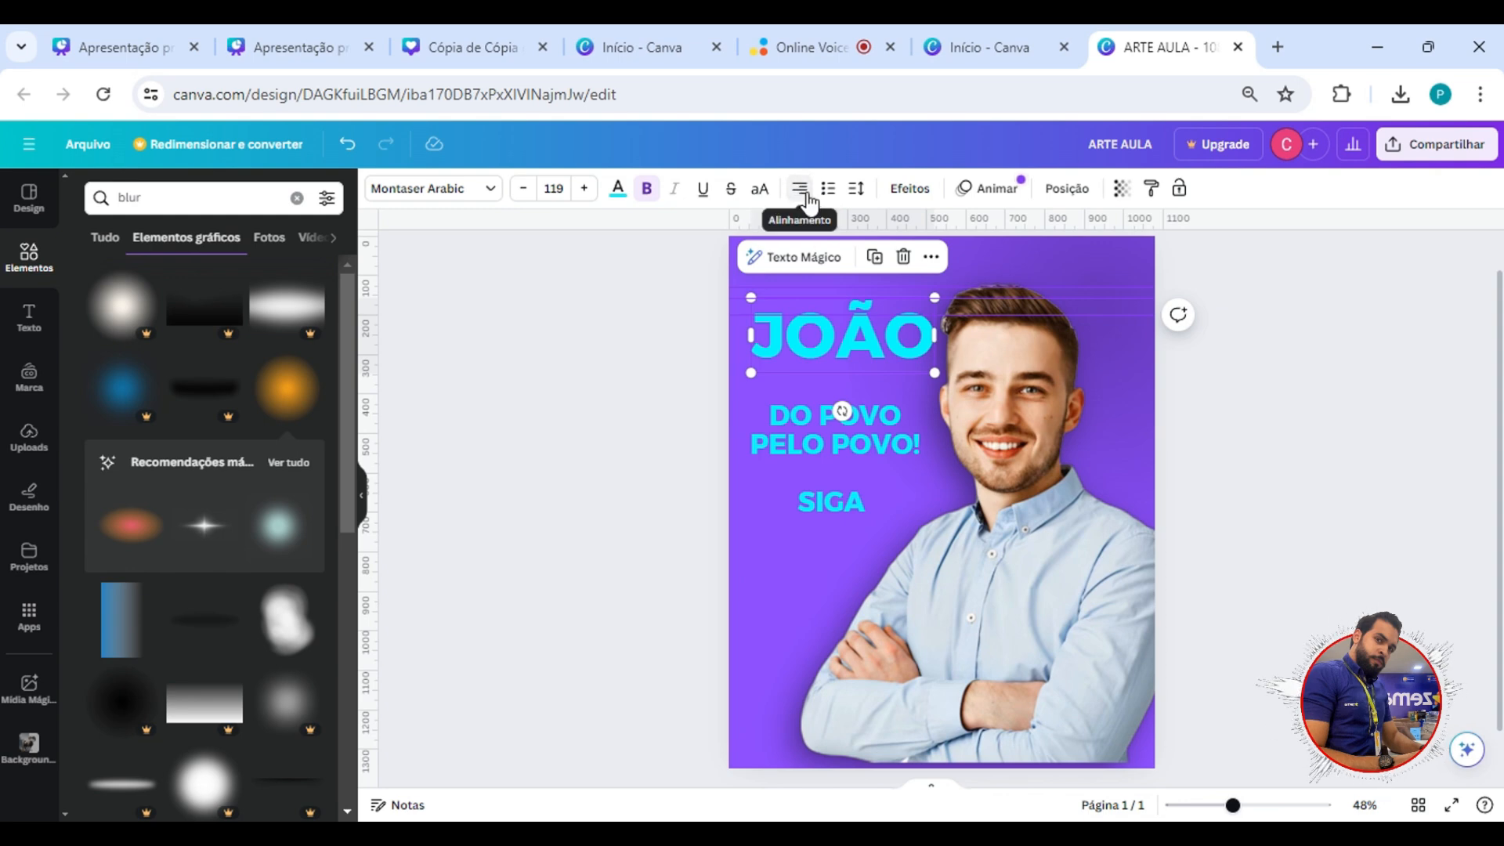
pyautogui.click(809, 196)
pyautogui.click(809, 197)
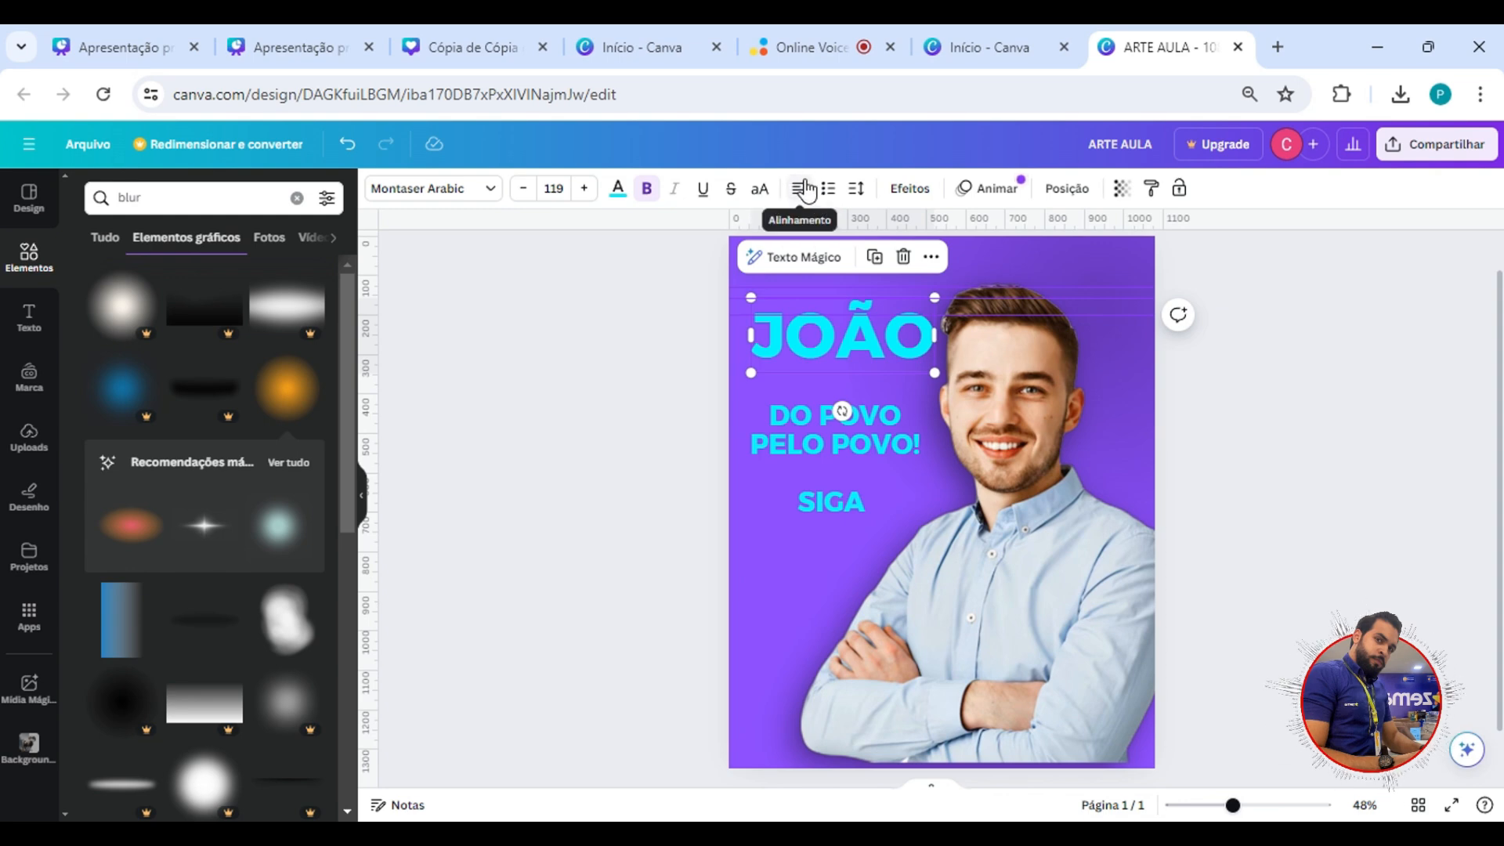
pyautogui.scroll(6, 816, 202)
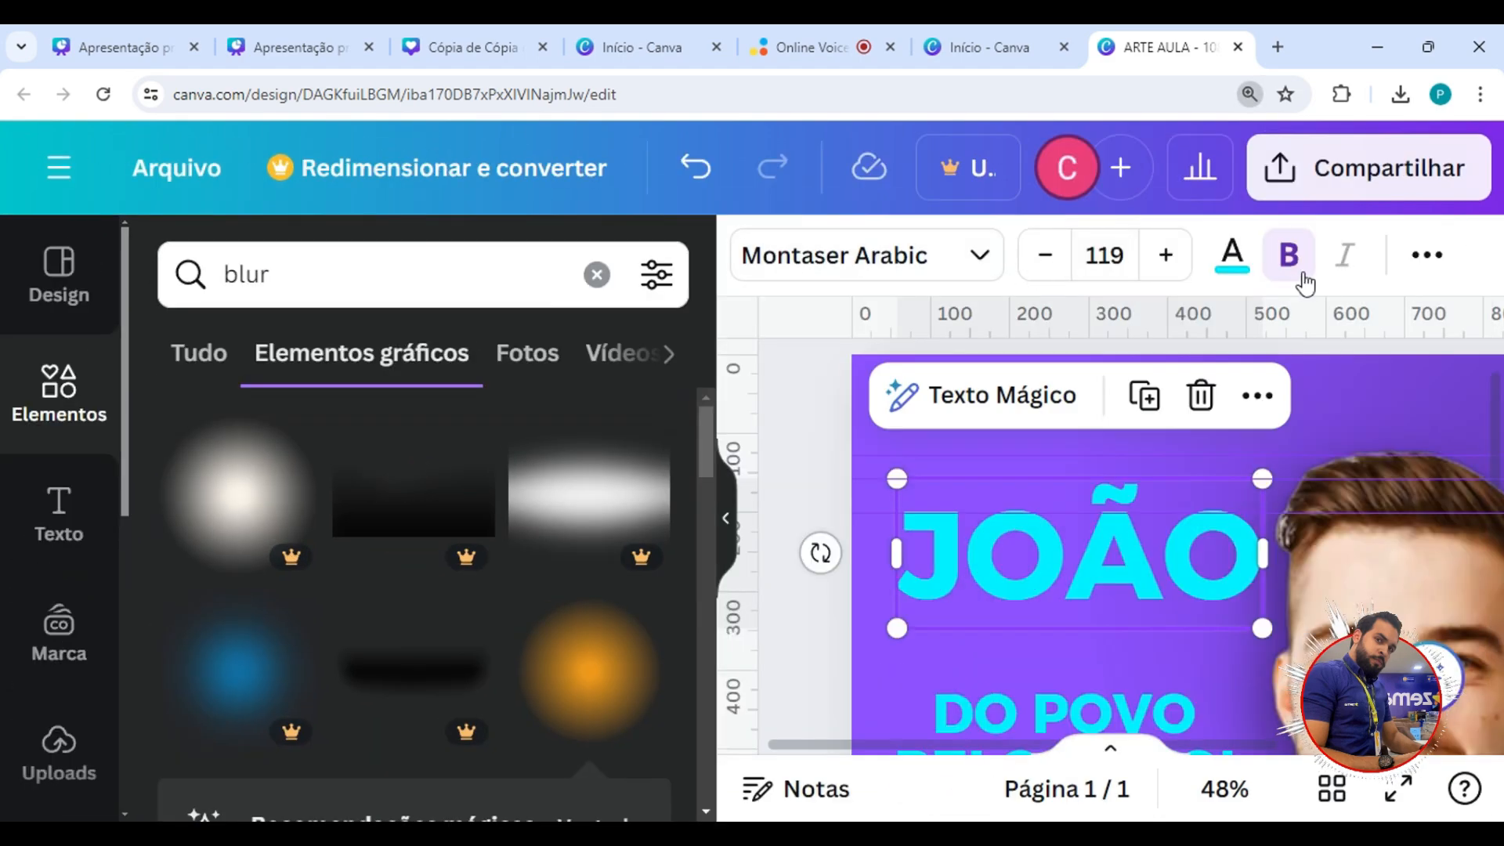
pyautogui.scroll(-2, 1296, 280)
pyautogui.click(1052, 227)
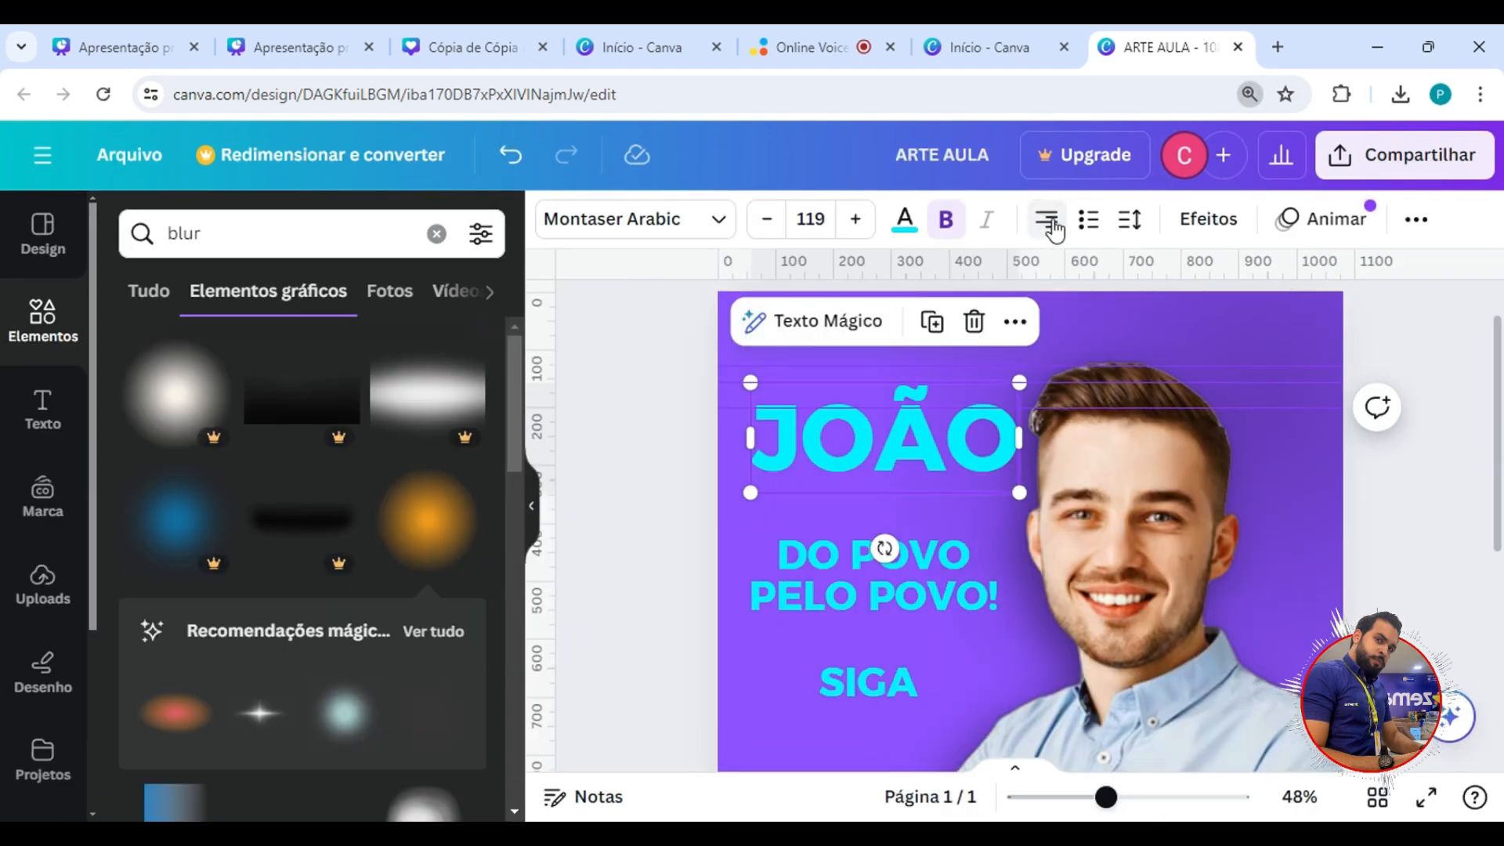
pyautogui.click(1052, 228)
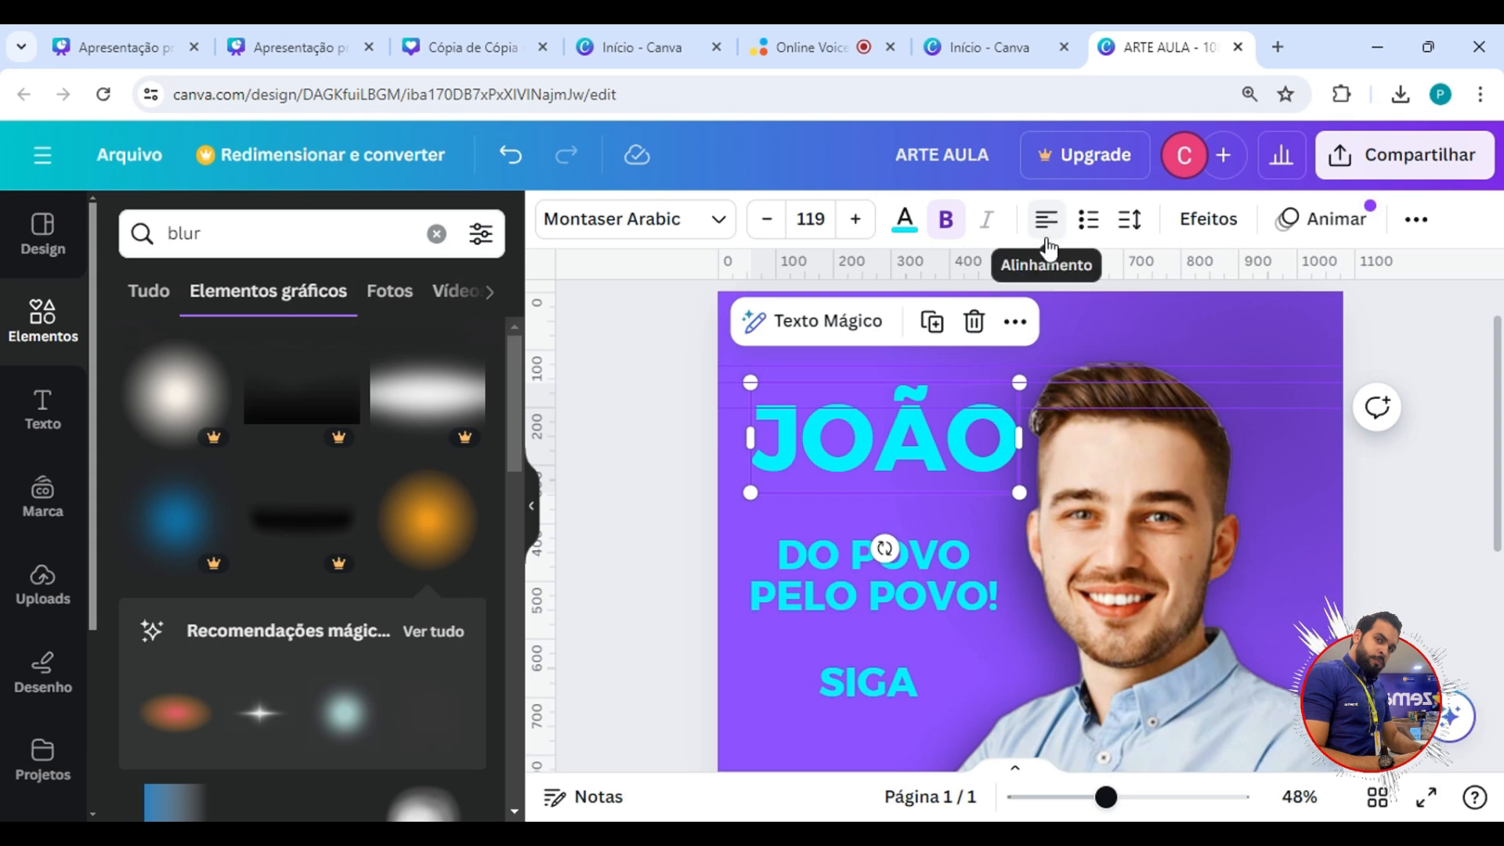
pyautogui.scroll(-3, 927, 269)
pyautogui.scroll(-1, 768, 222)
pyautogui.scroll(2, 934, 412)
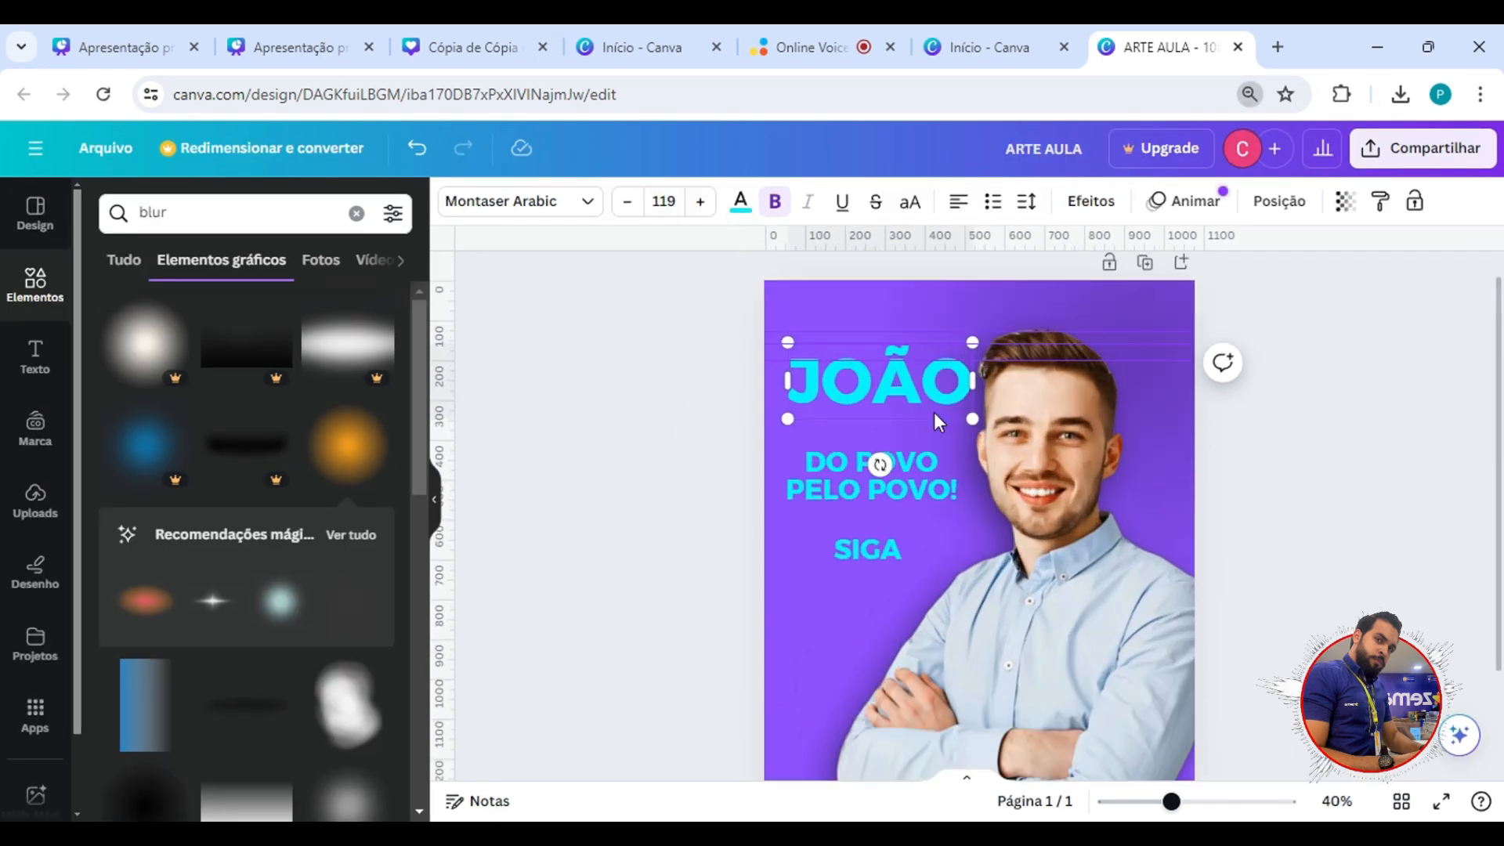
# Left-align the text of the slogan and of SIGA, and nudge the SIGA text box slightly to the right.
pyautogui.click(869, 474)
pyautogui.click(968, 208)
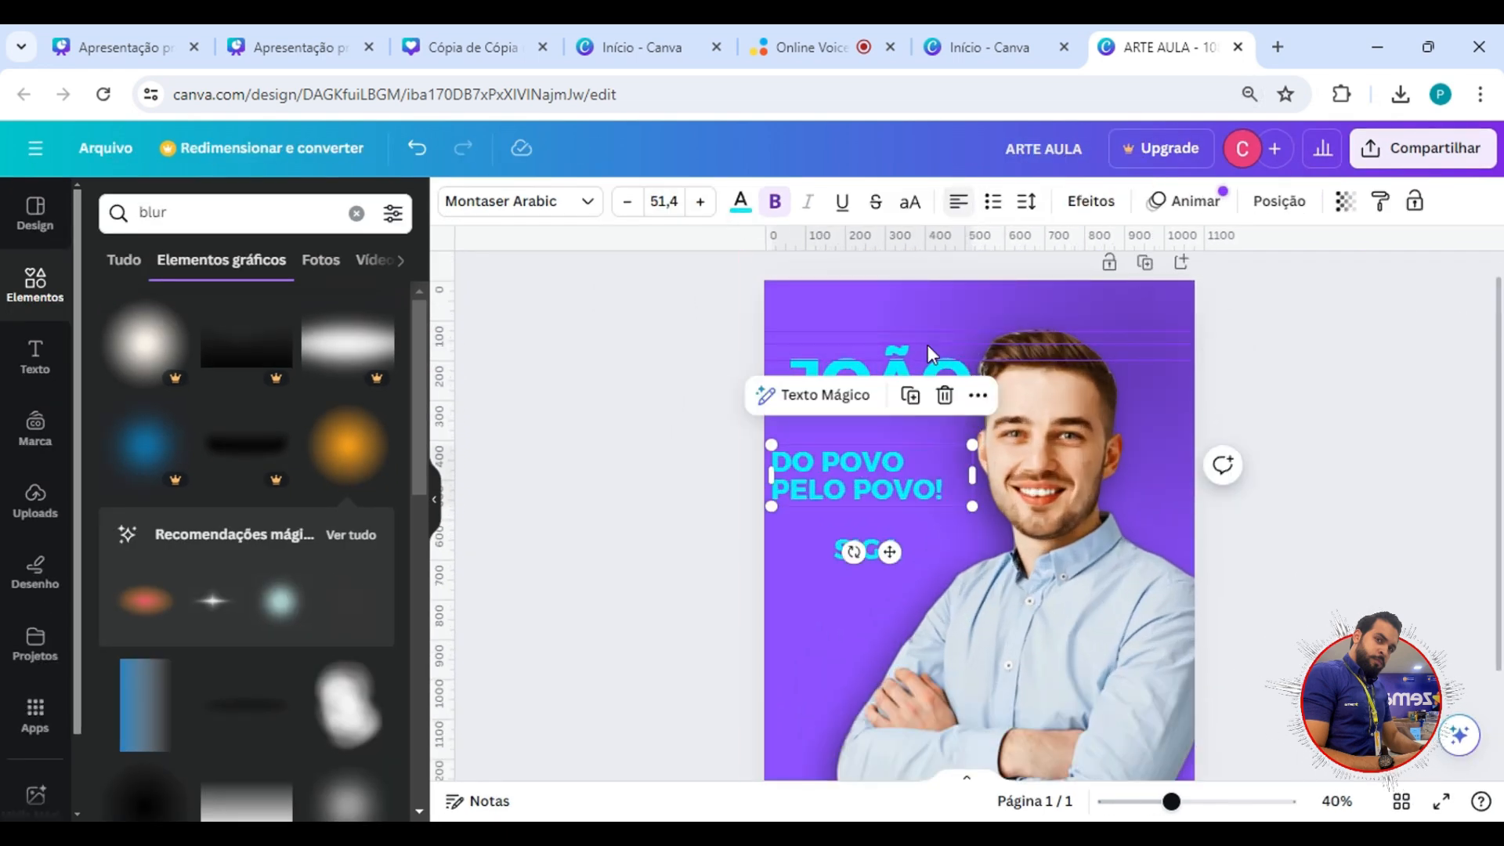
pyautogui.click(875, 544)
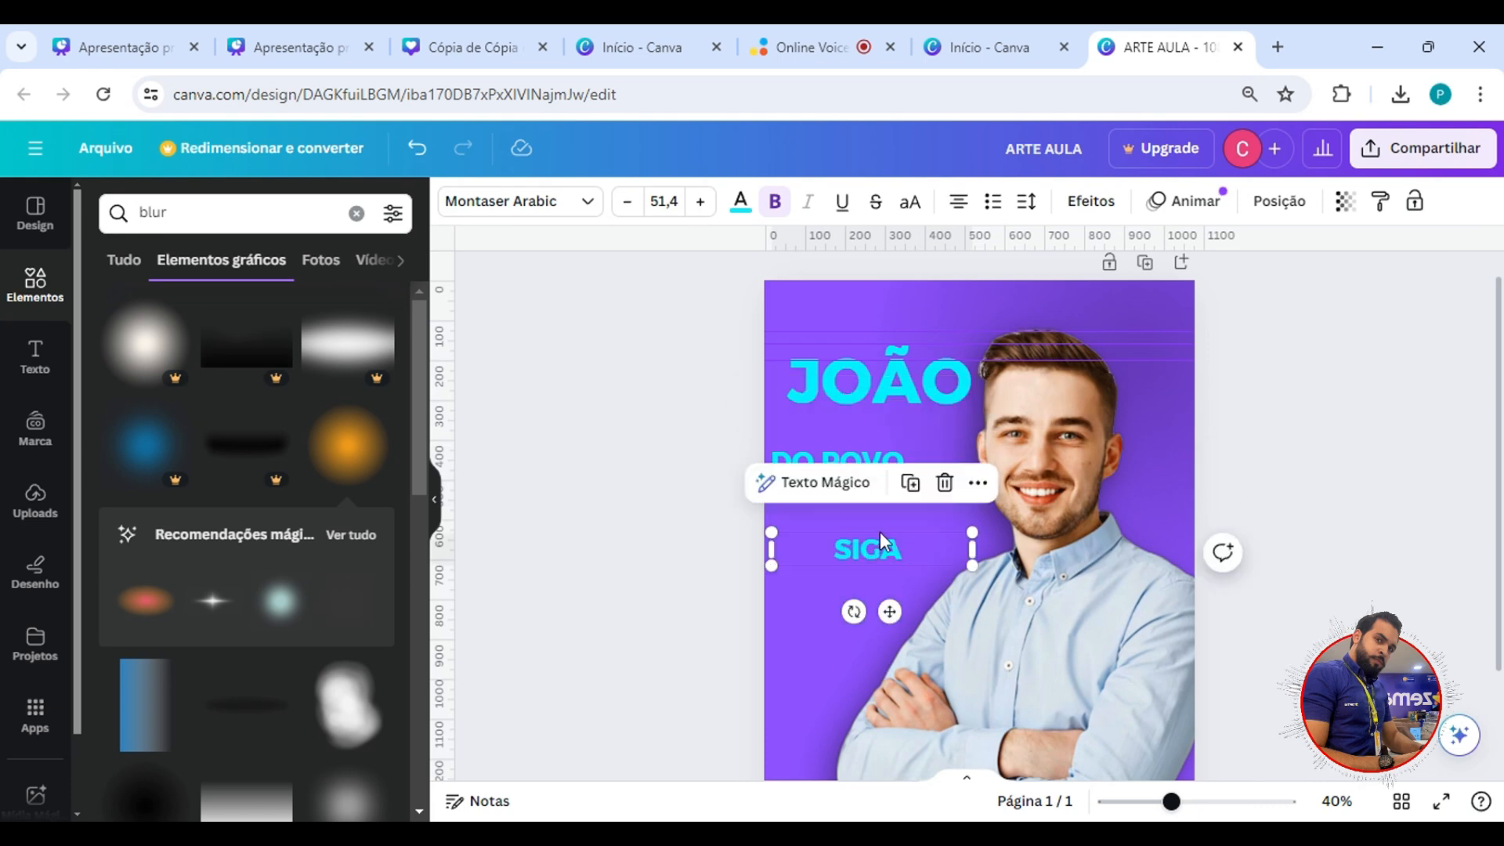
pyautogui.click(968, 208)
pyautogui.moveTo(851, 560); pyautogui.dragTo(859, 560)
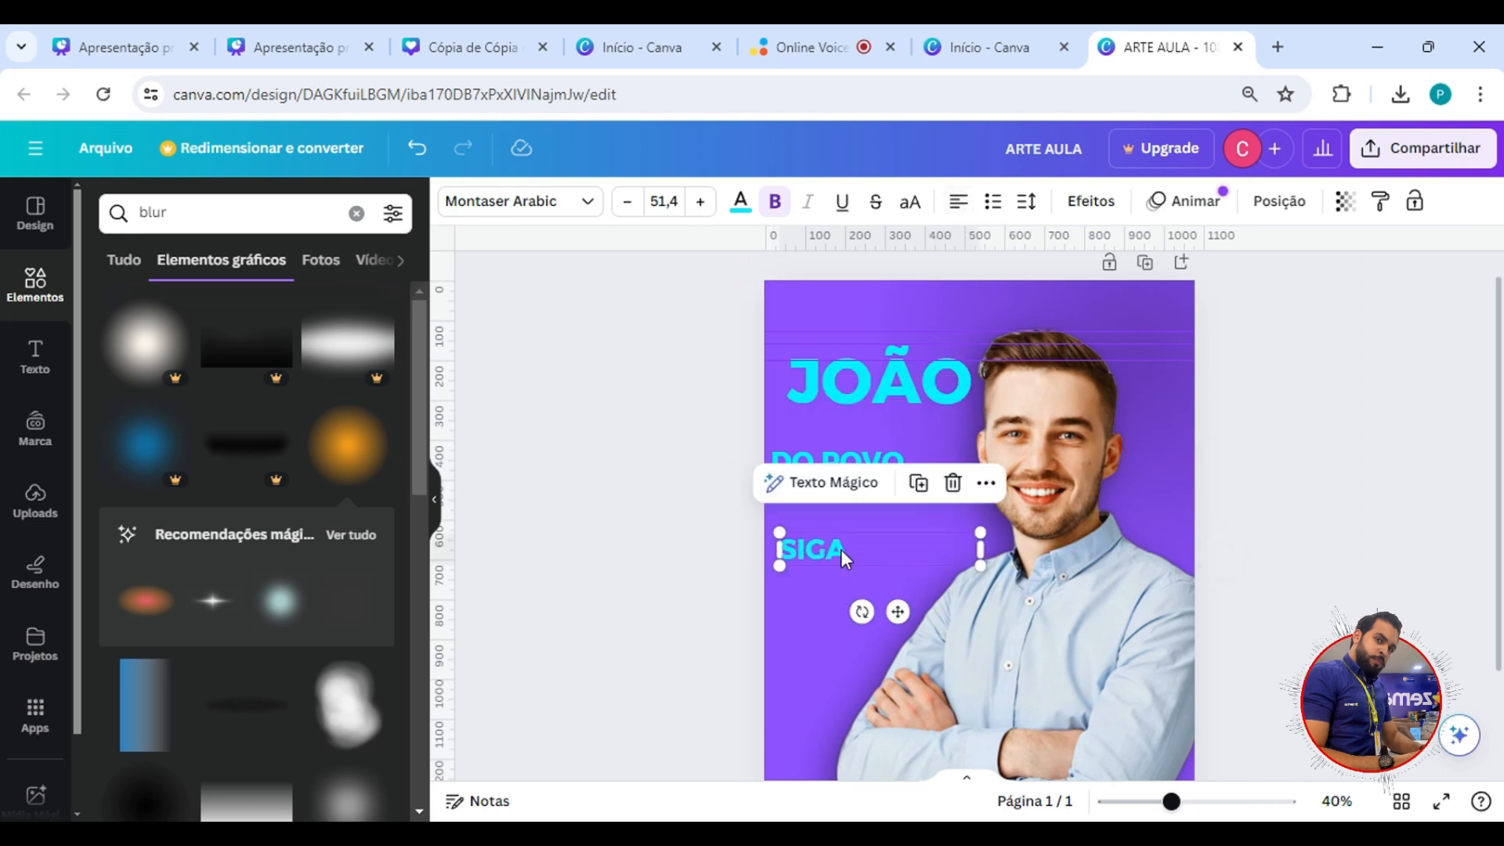
pyautogui.click(685, 465)
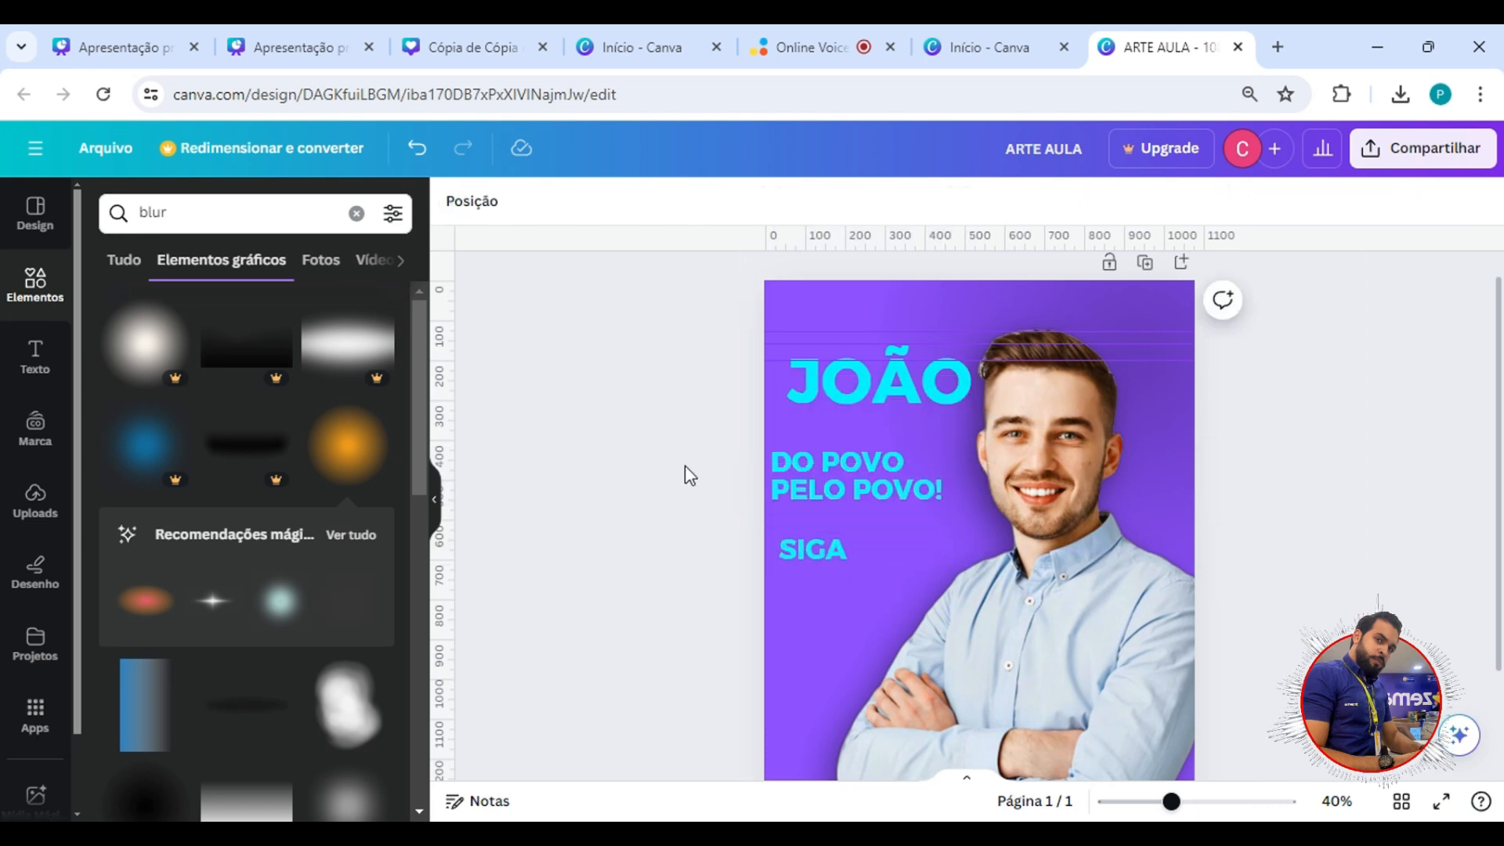
# Try indenting the SIGA text with a leading space, and remove that space again.
pyautogui.click(810, 548)
pyautogui.doubleClick(812, 552)
pyautogui.click(800, 564)
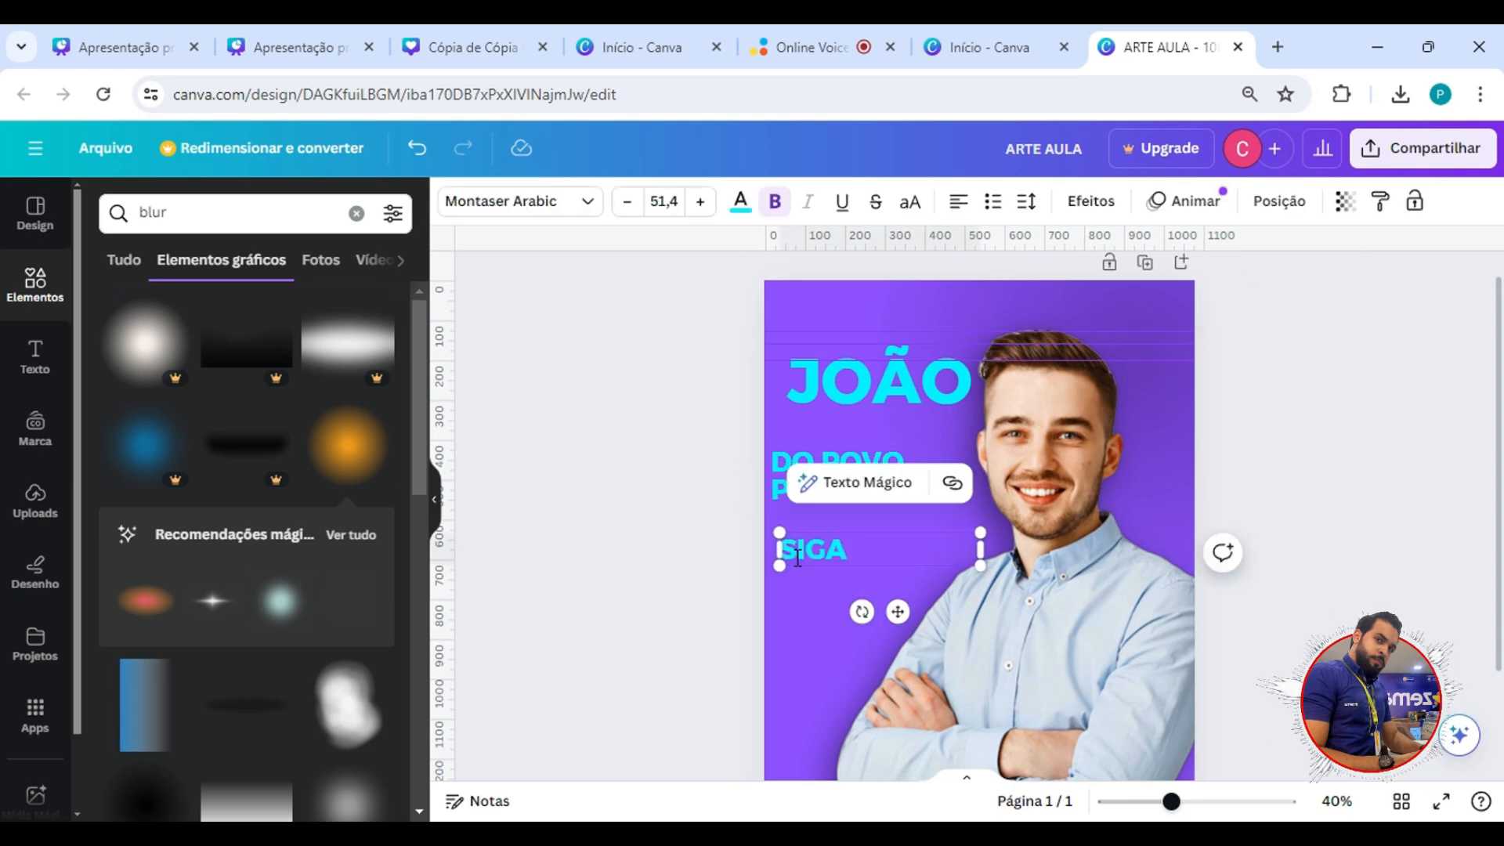
pyautogui.click(789, 622)
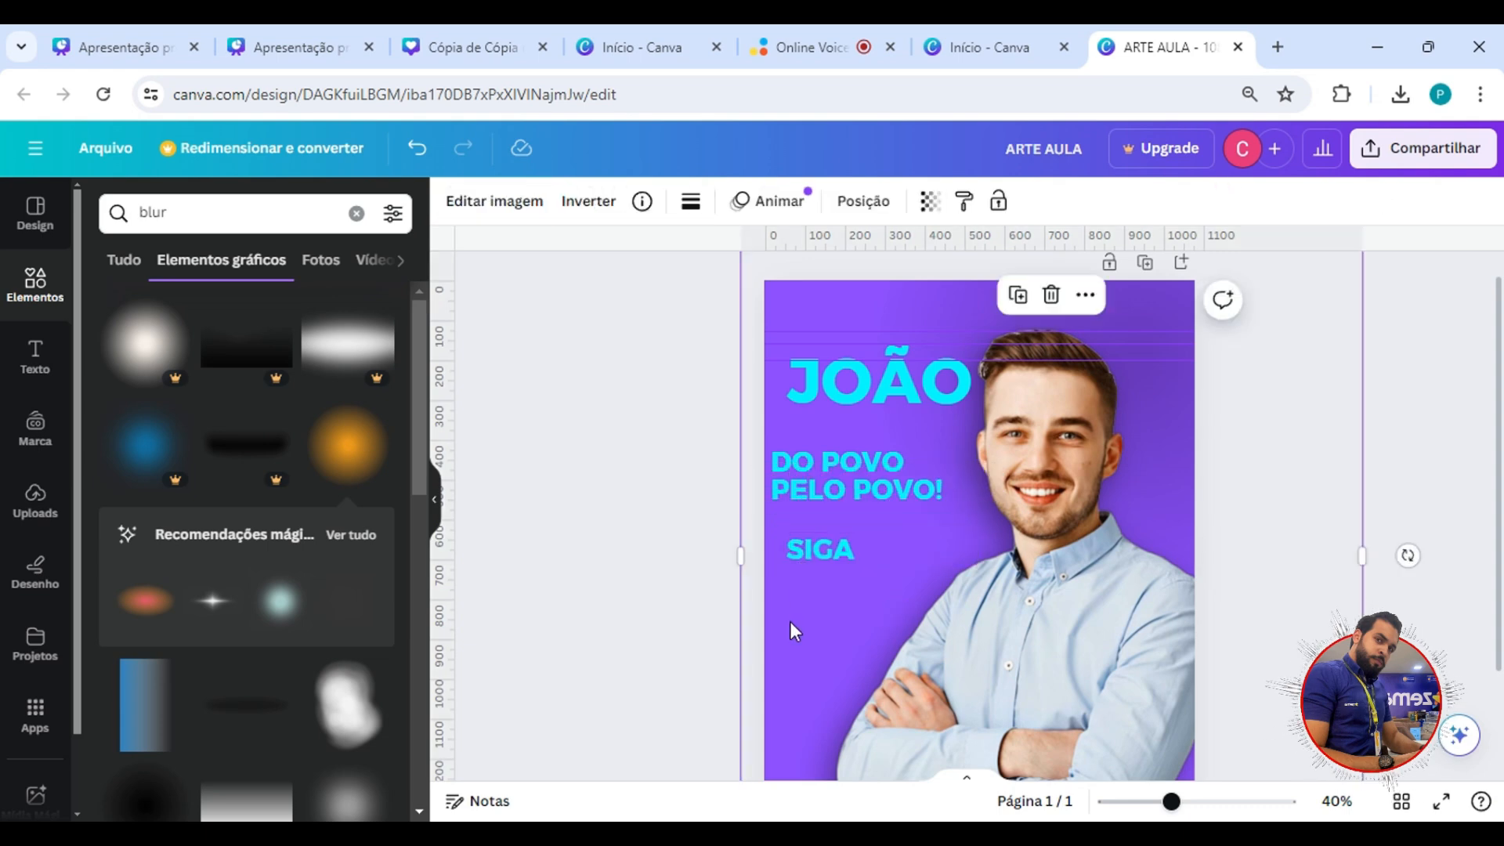
pyautogui.click(820, 552)
pyautogui.click(800, 558)
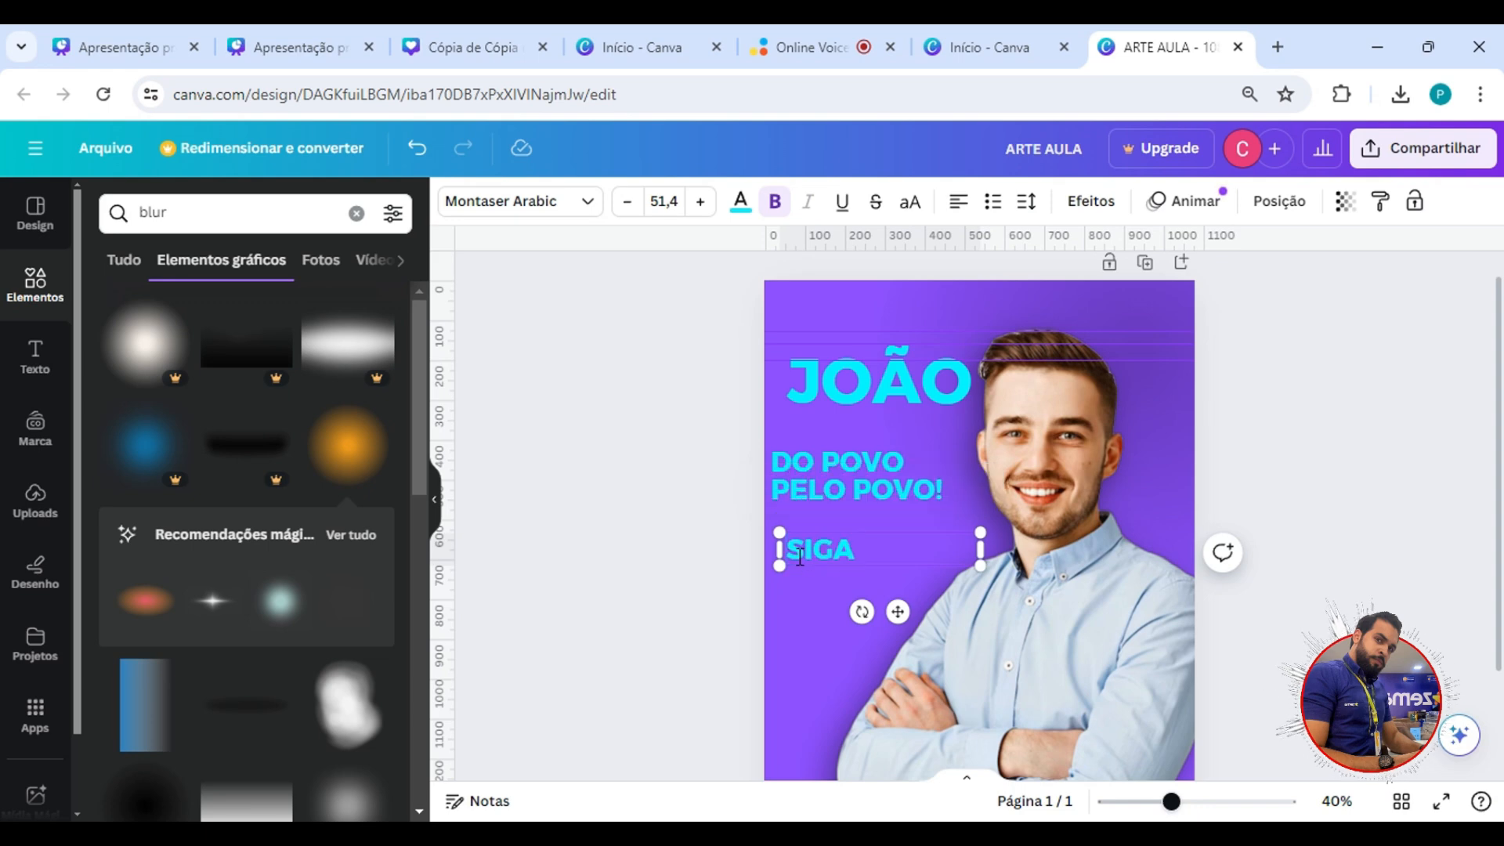
pyautogui.press('BackSpace')
pyautogui.press('Escape')
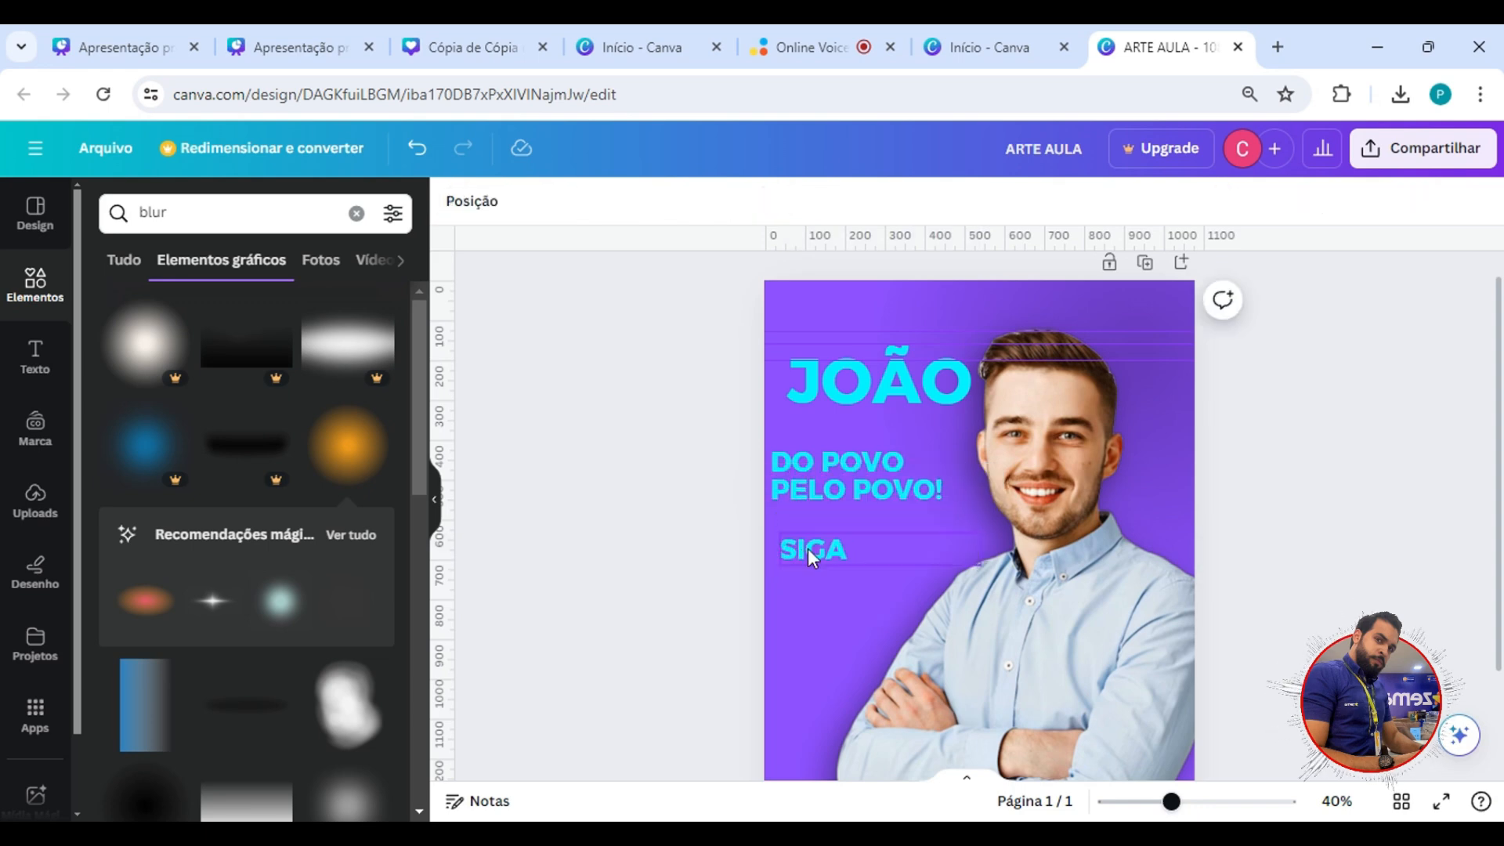
# Select the name, slogan and SIGA texts together and shift them slightly to the right, keeping their height on the page.
pyautogui.click(858, 486)
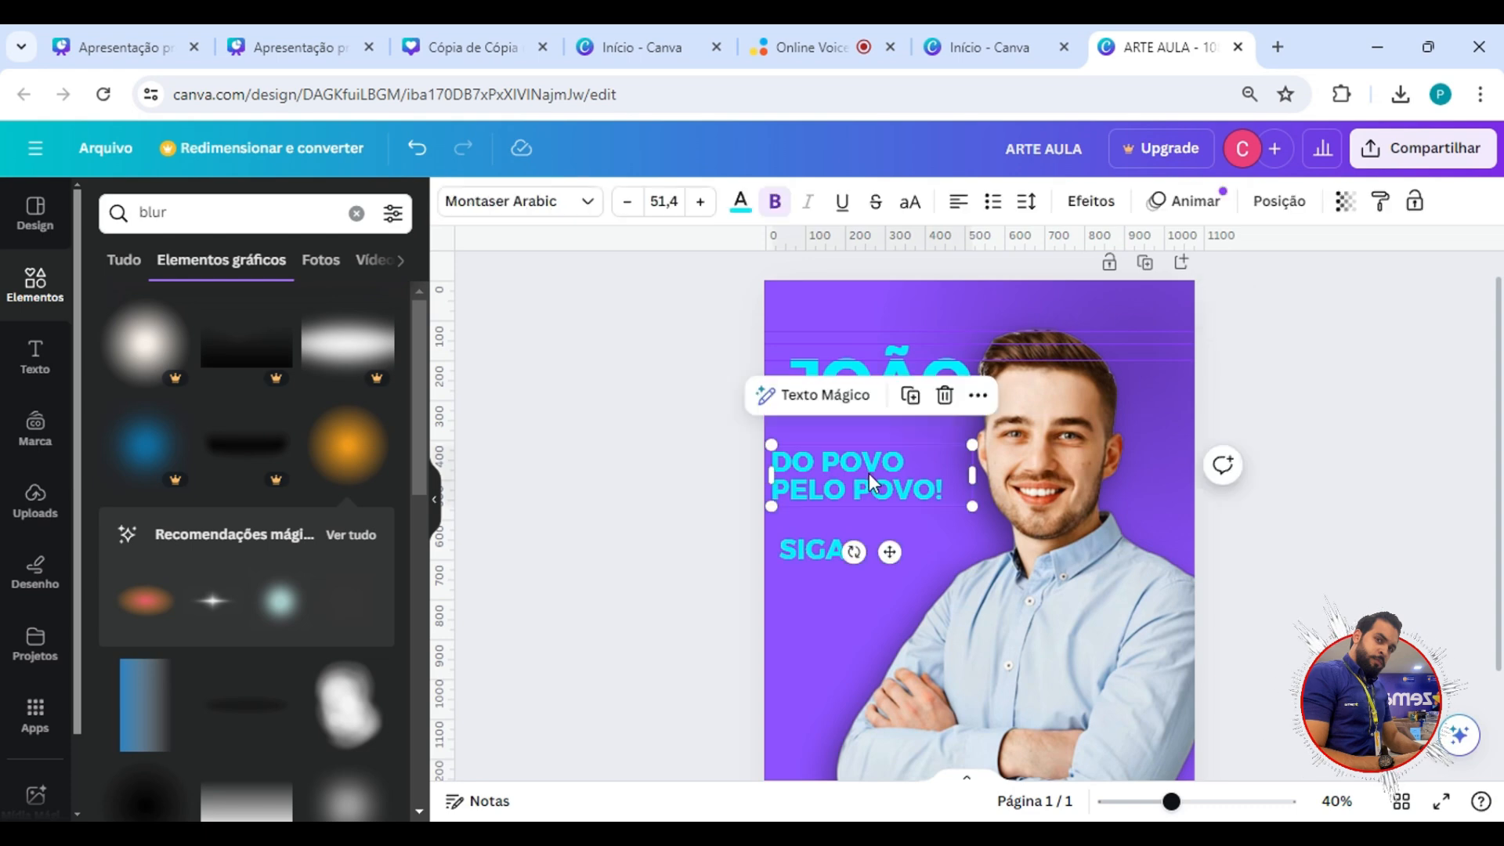
pyautogui.keyDown('shift'); pyautogui.click(886, 391); pyautogui.keyUp('shift')
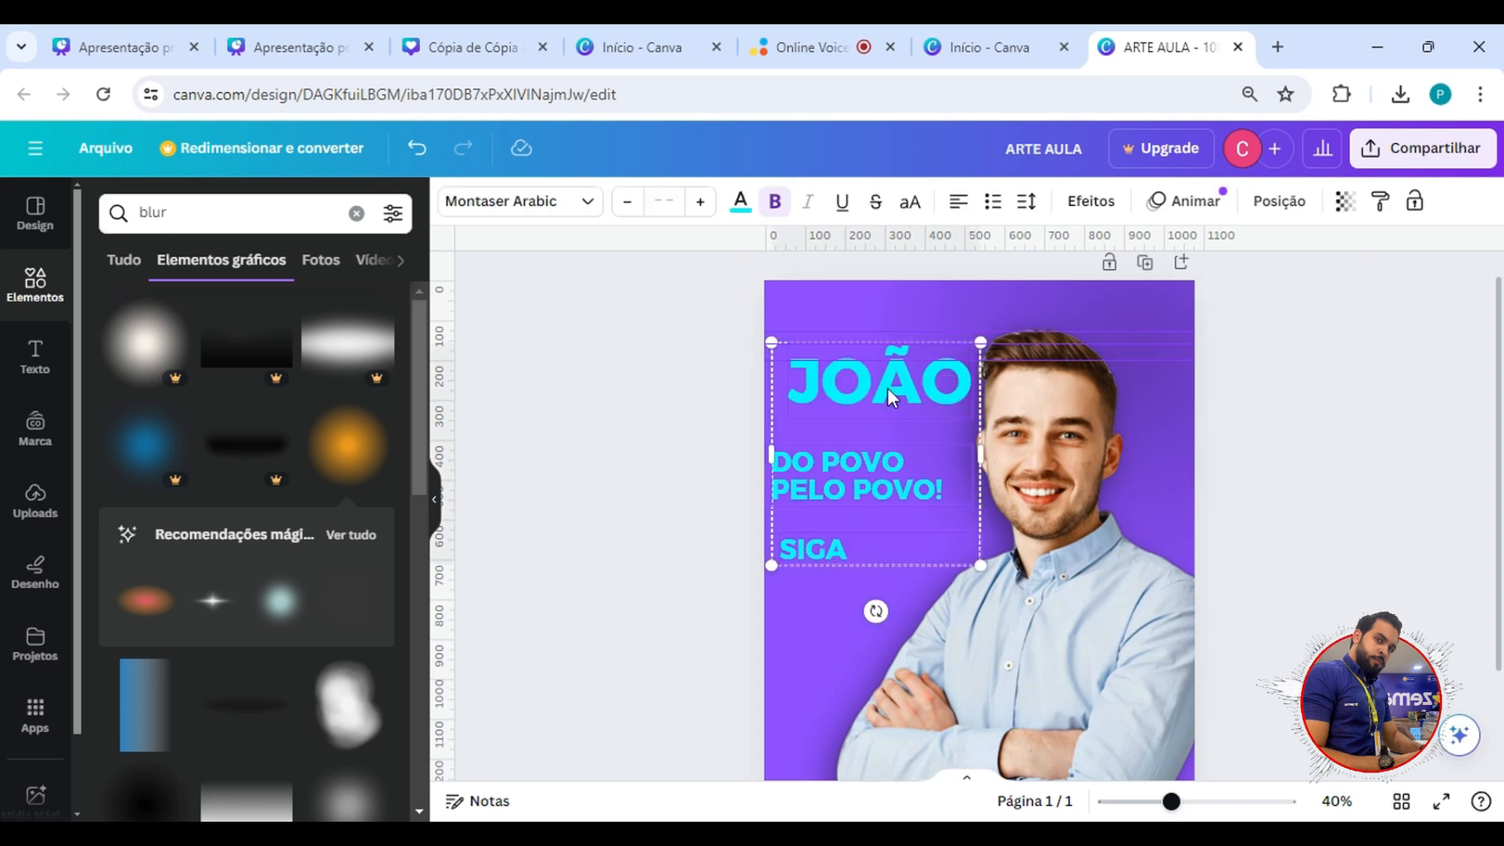
pyautogui.moveTo(699, 320); pyautogui.dragTo(824, 578)
pyautogui.moveTo(844, 452); pyautogui.dragTo(858, 442)
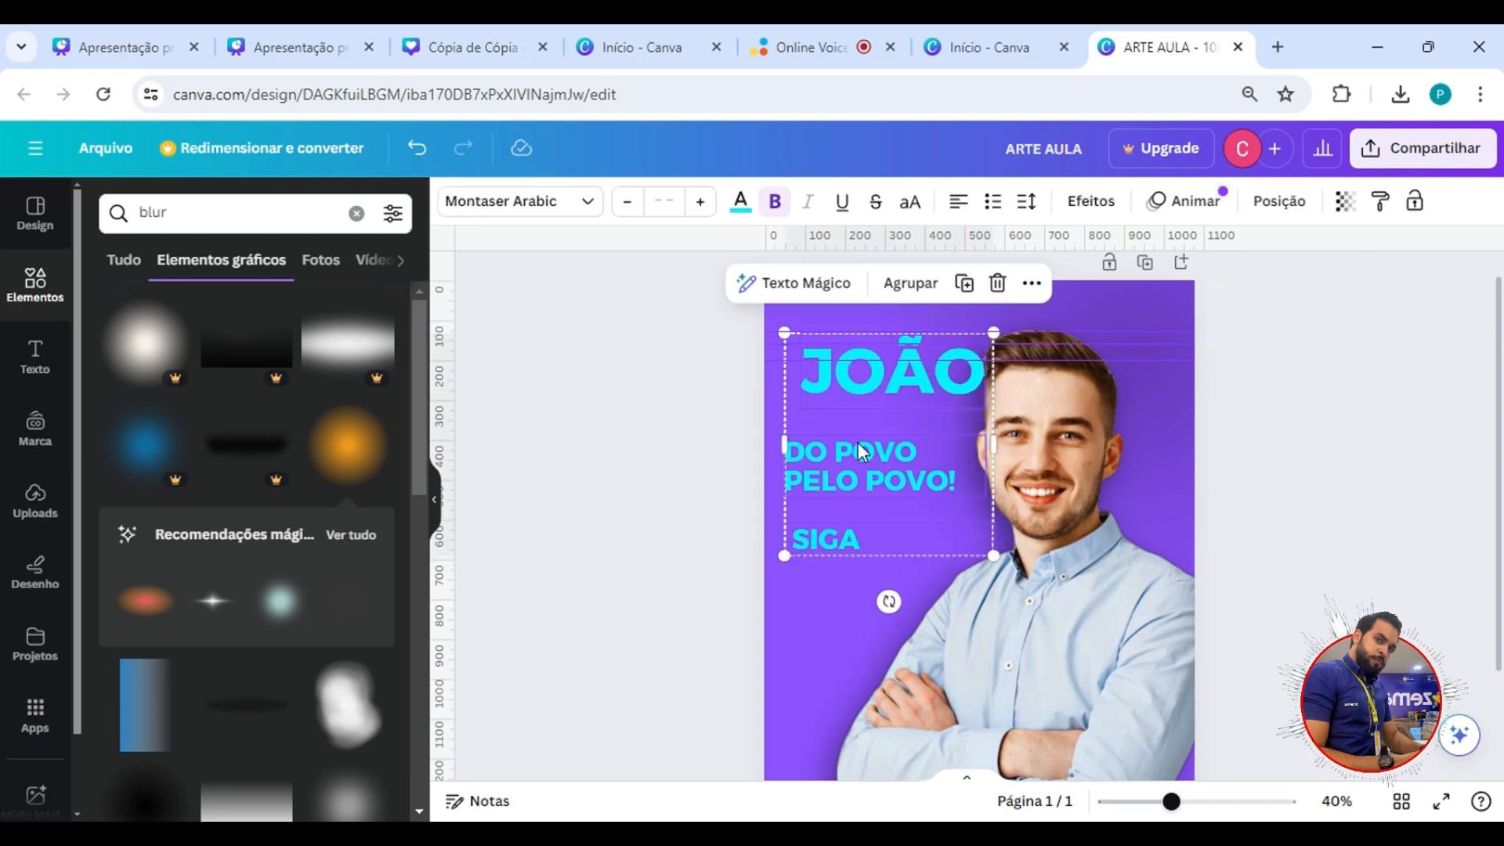
pyautogui.moveTo(825, 385); pyautogui.dragTo(820, 391)
# Move the purple blur toward the page's upper-left corner and place the man's photo on the right side, slightly higher.
pyautogui.moveTo(1171, 301); pyautogui.dragTo(1036, 489)
pyautogui.click(1163, 280)
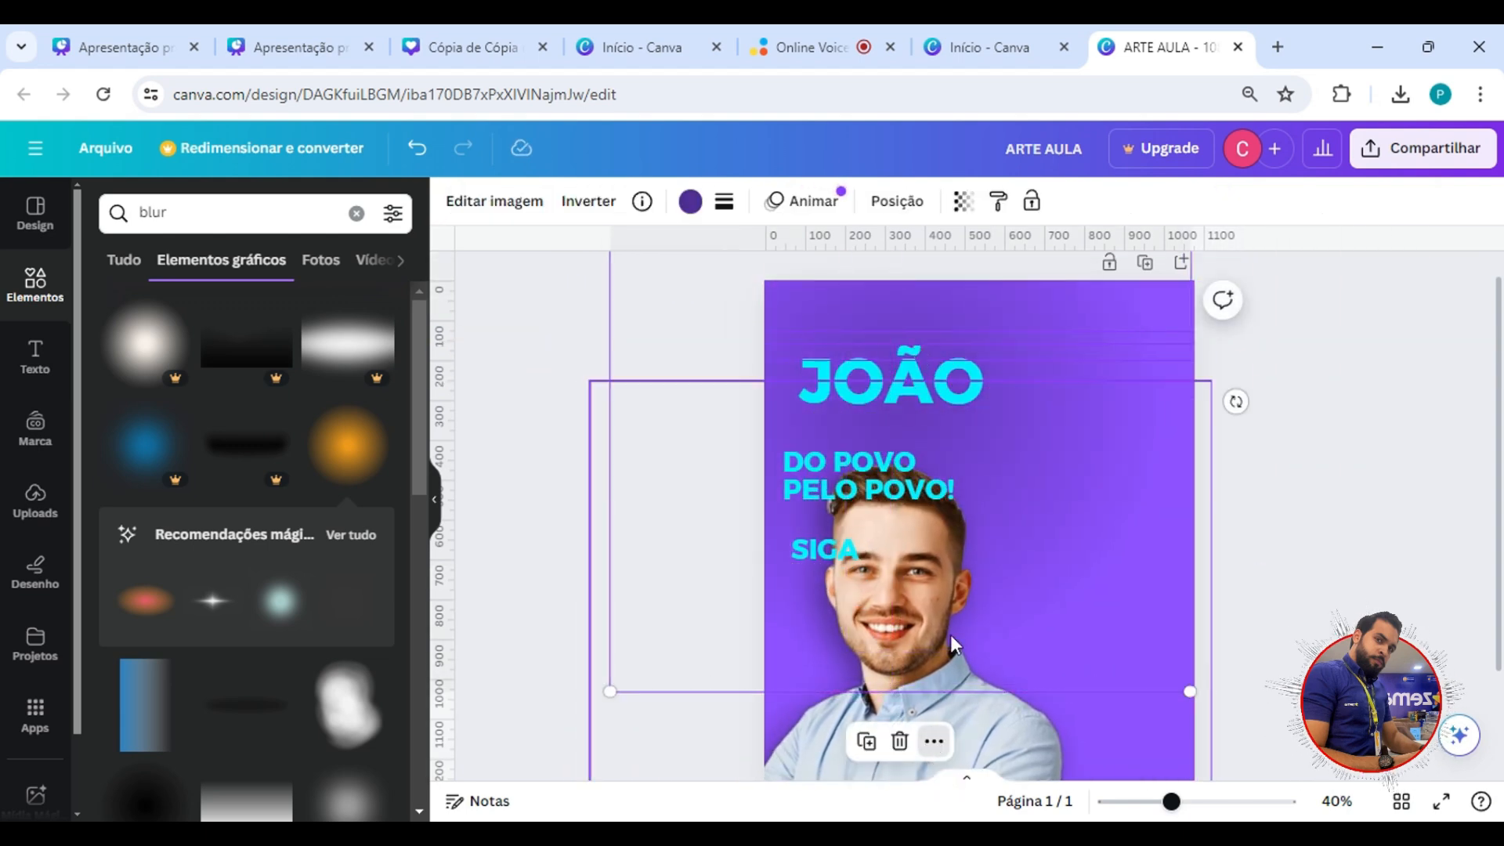
pyautogui.moveTo(940, 611); pyautogui.dragTo(883, 552)
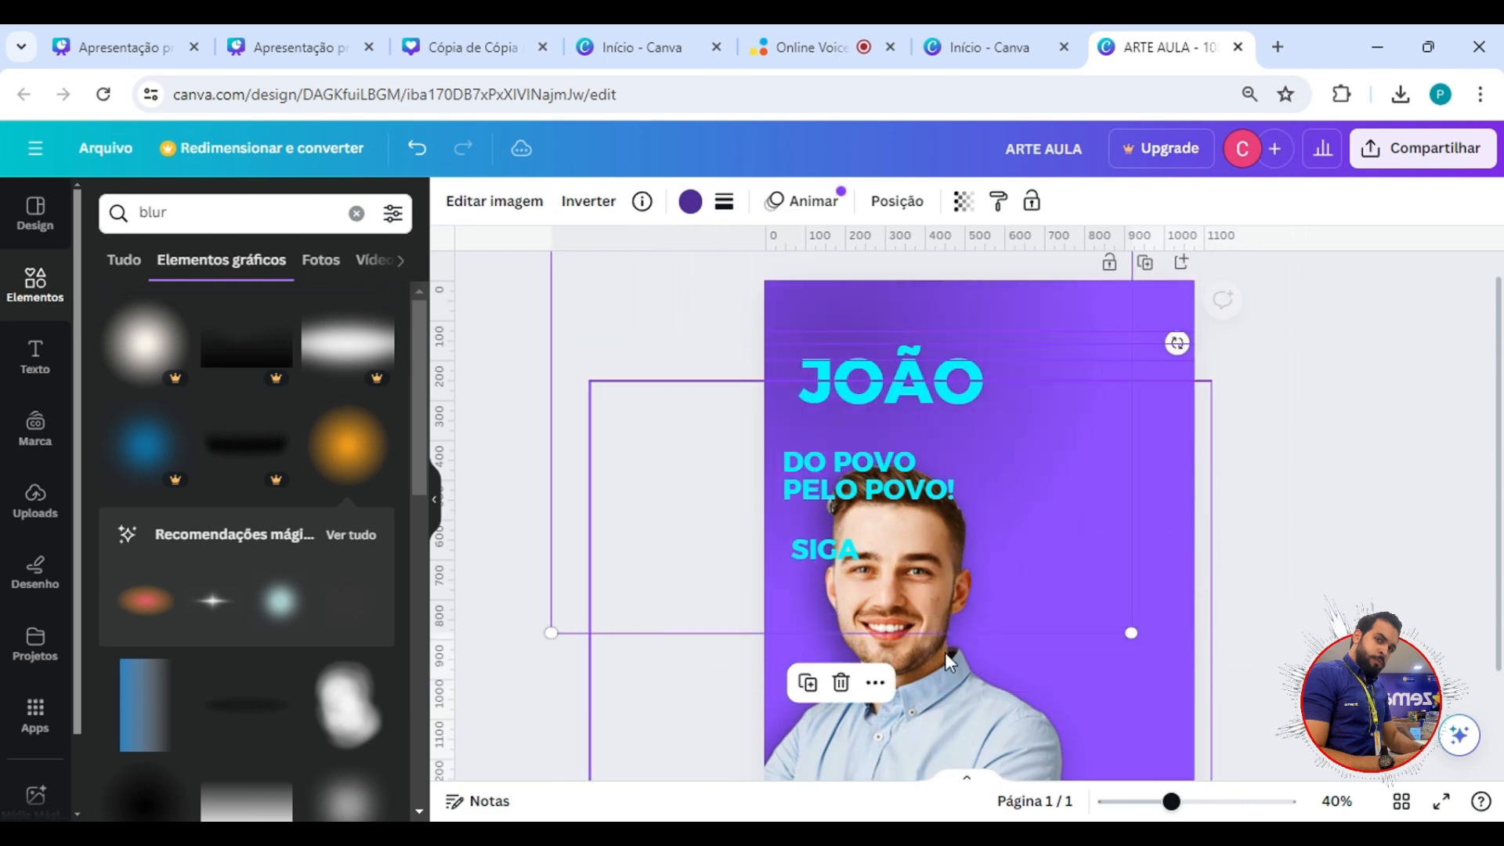
pyautogui.click(1050, 682)
pyautogui.moveTo(1050, 683); pyautogui.dragTo(1199, 515)
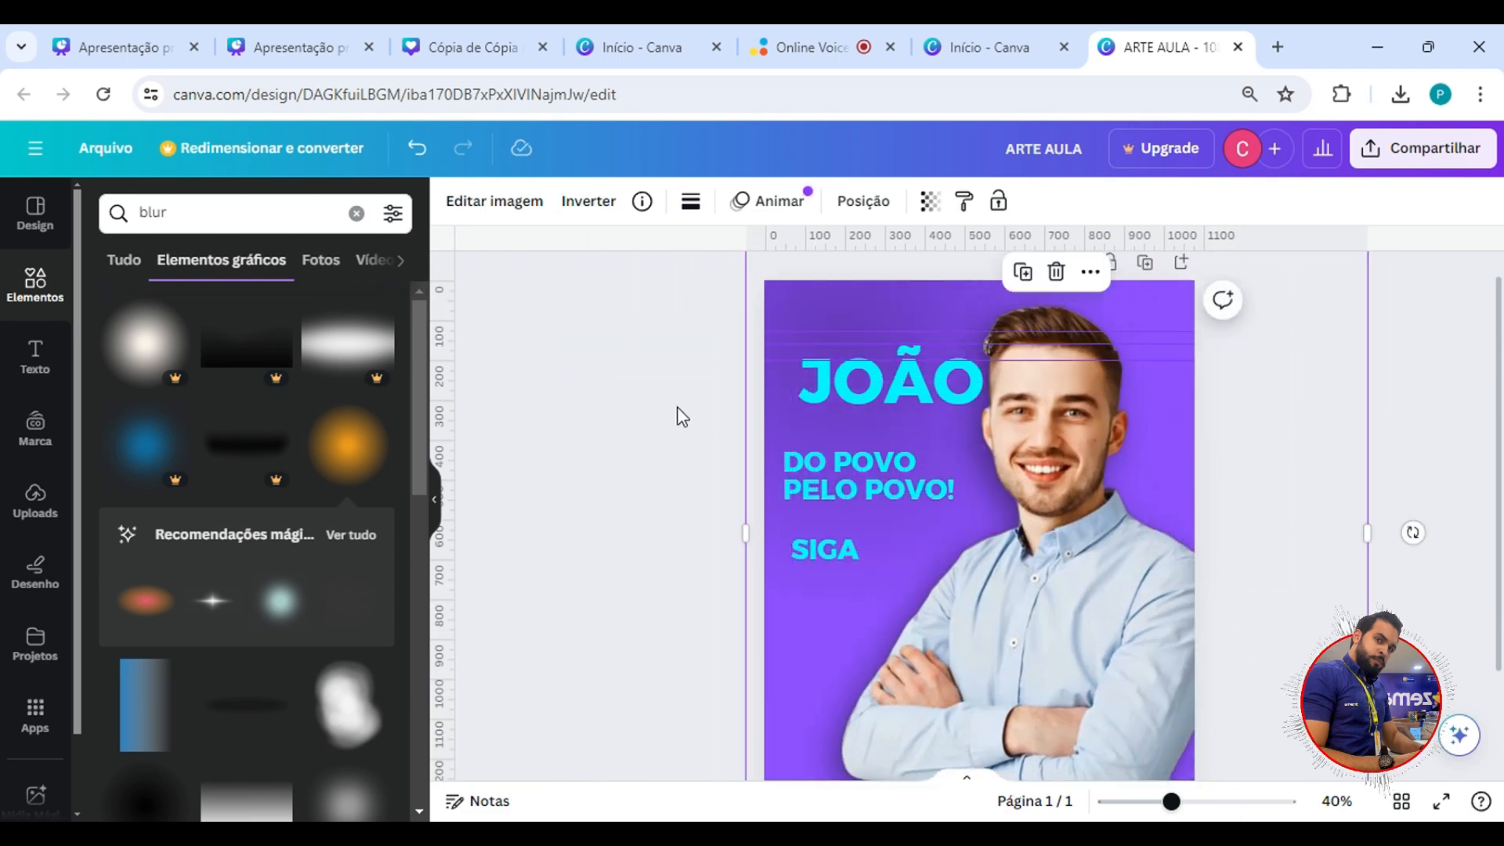
# Select the three texts together and move them slightly up and to the left, clear of the man's face.
pyautogui.click(725, 336)
pyautogui.moveTo(718, 319); pyautogui.dragTo(848, 580)
pyautogui.moveTo(937, 446); pyautogui.dragTo(866, 478)
pyautogui.click(712, 426)
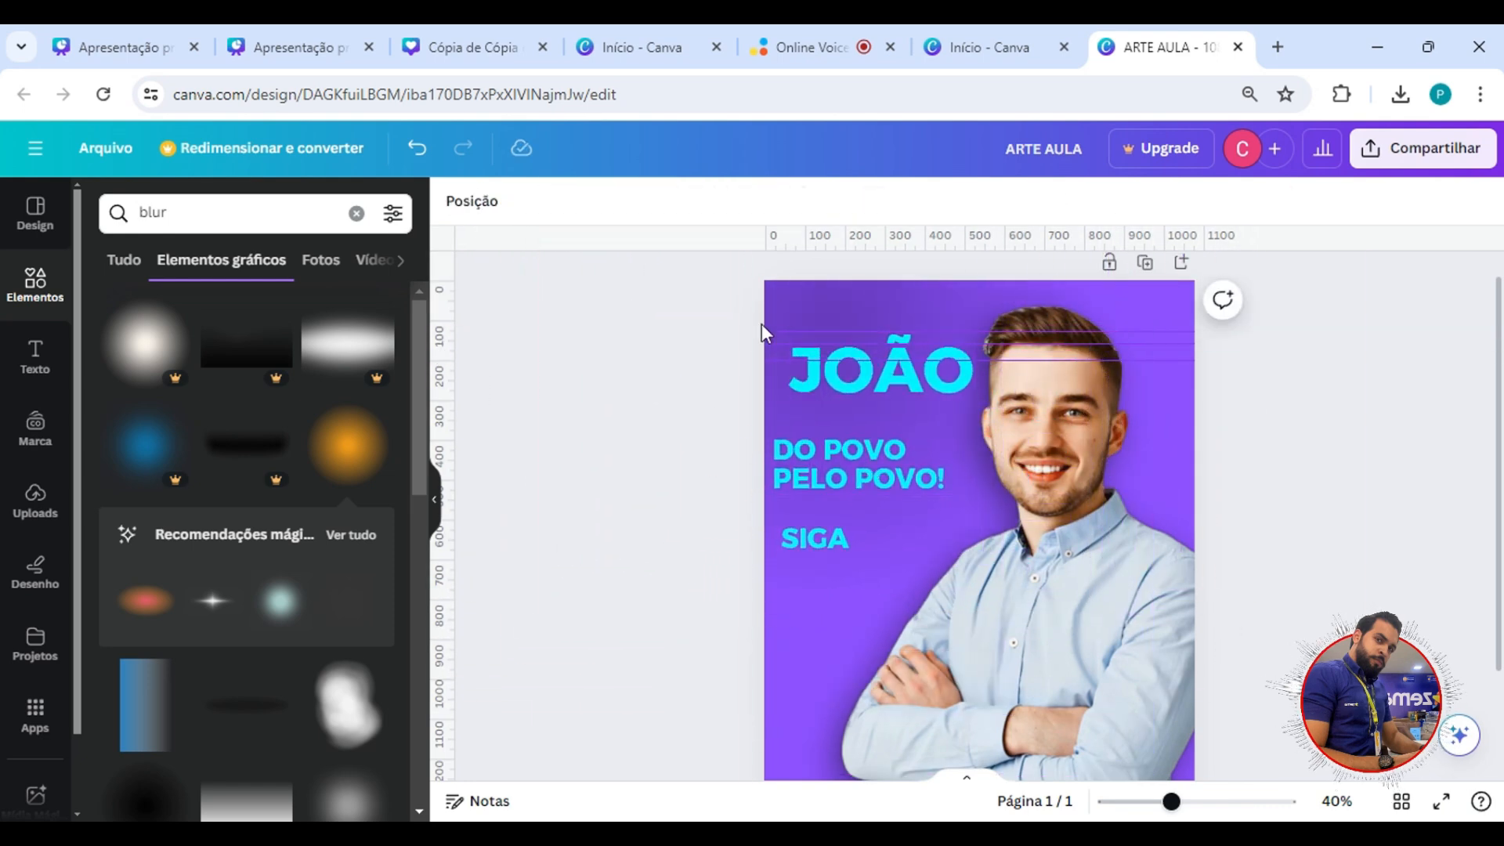
# Crop the photo's empty left margin up to the man's elbow and lock the purple blur in place.
pyautogui.click(794, 293)
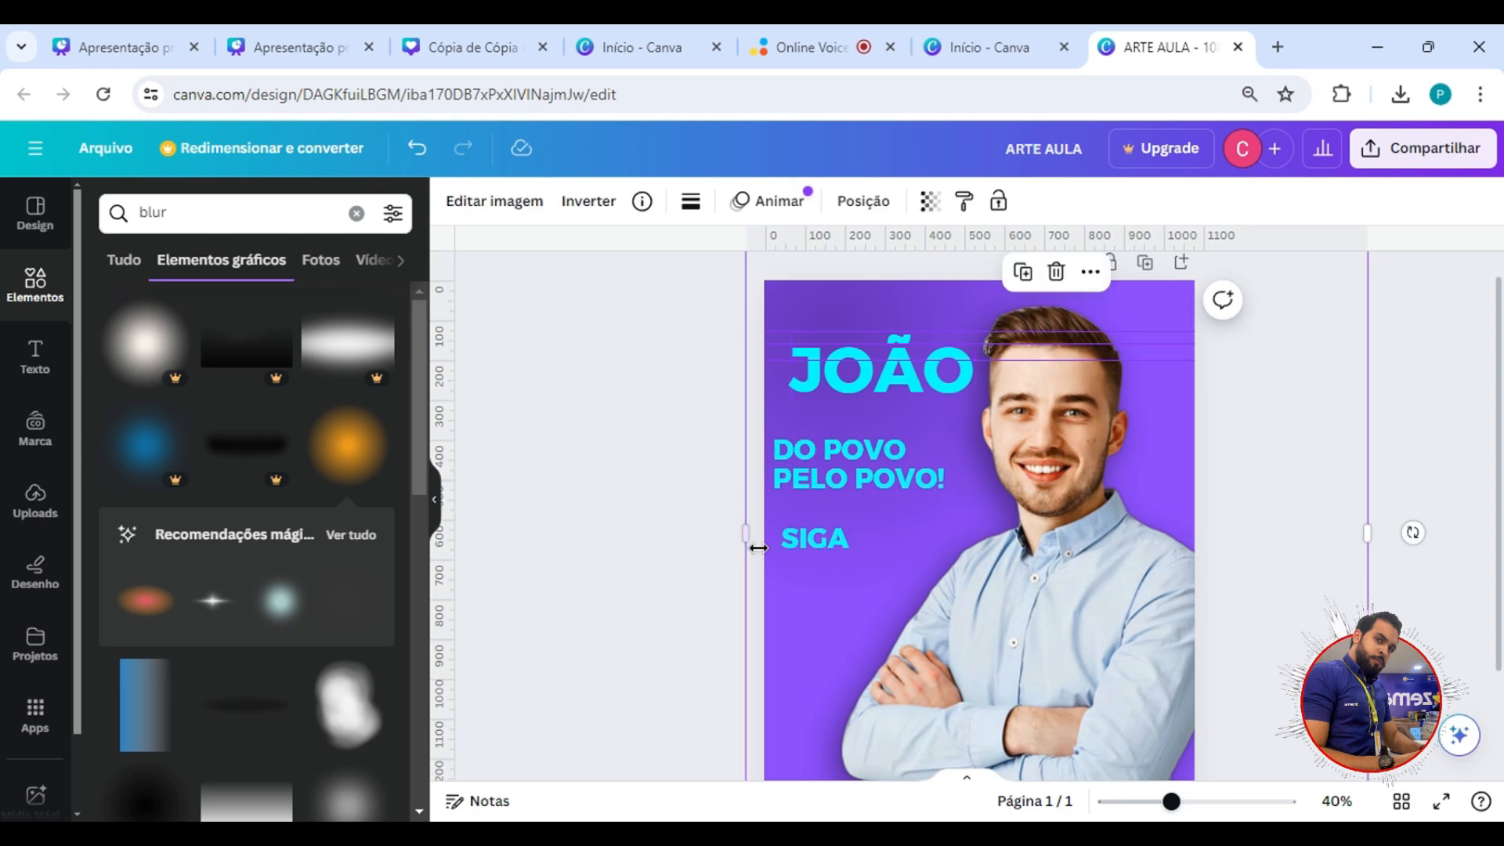
pyautogui.moveTo(875, 541); pyautogui.dragTo(880, 537)
pyautogui.click(793, 302)
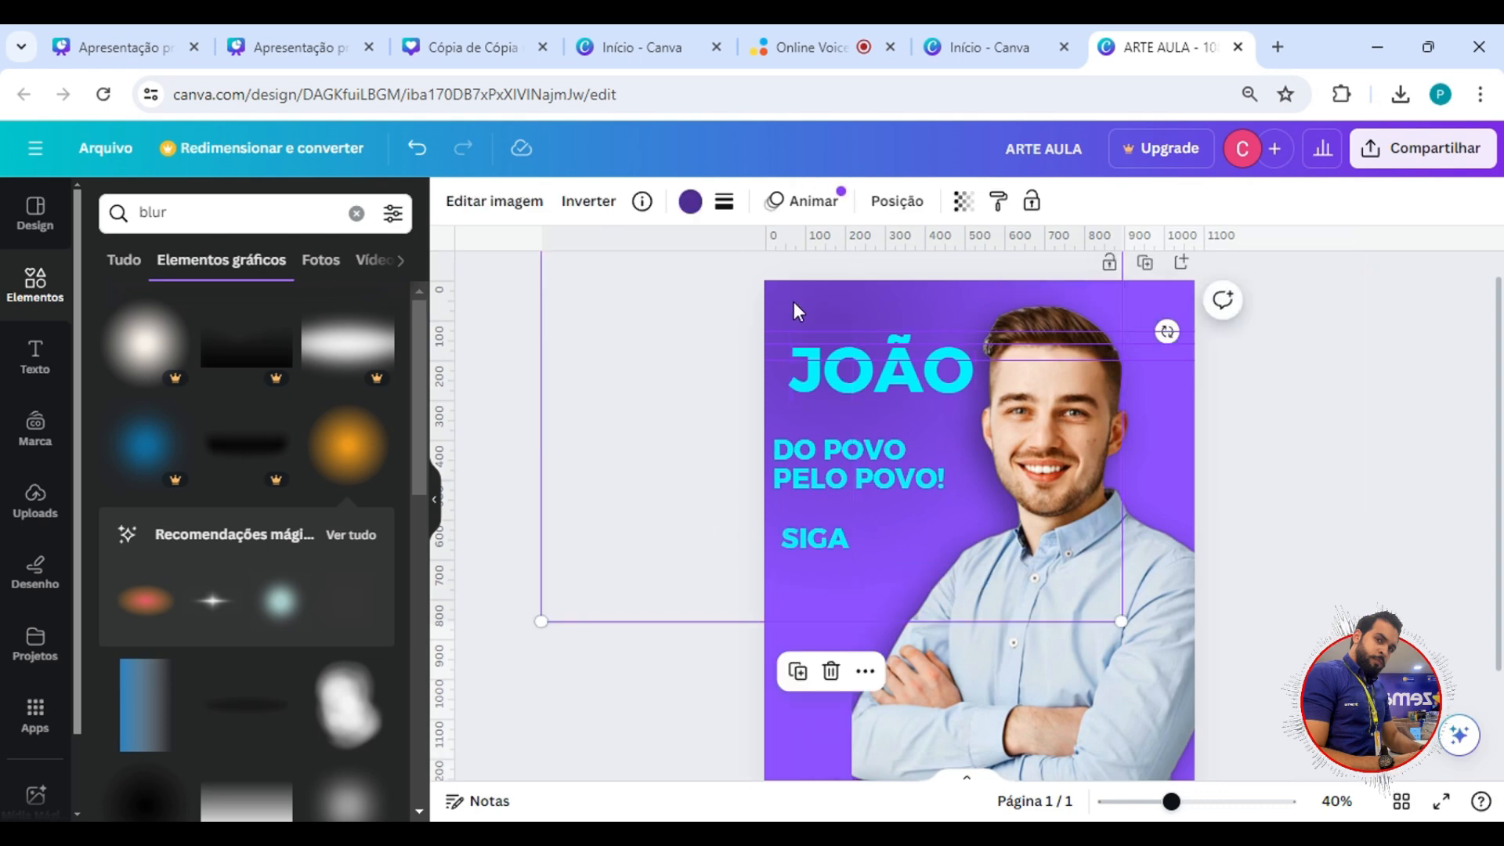
pyautogui.click(1031, 201)
pyautogui.click(698, 347)
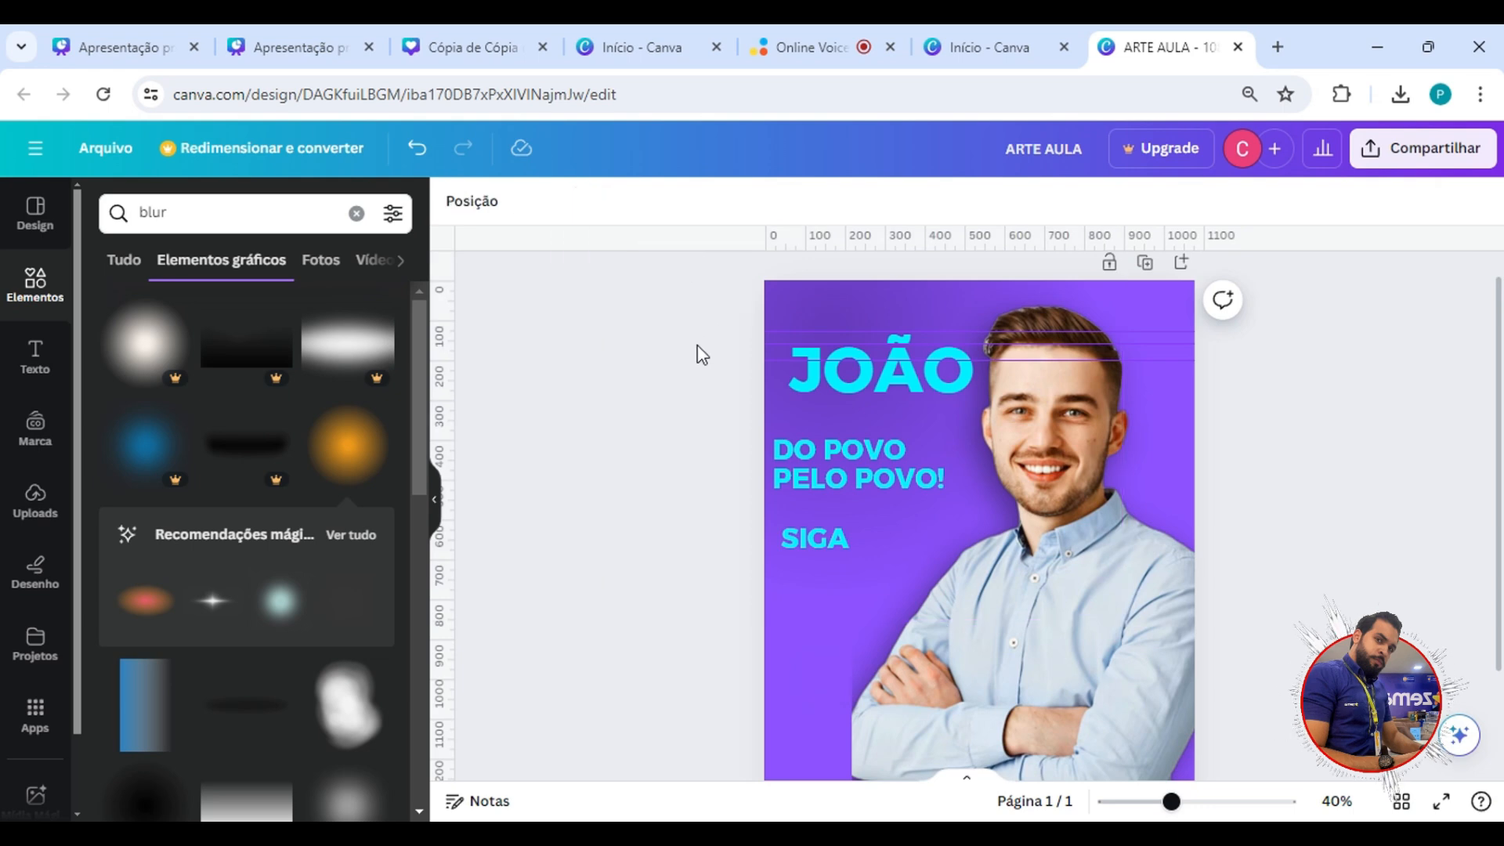
# Select the name, slogan and SIGA texts together and shift them right, leaving a margin from the page's left edge.
pyautogui.moveTo(720, 315); pyautogui.dragTo(813, 415)
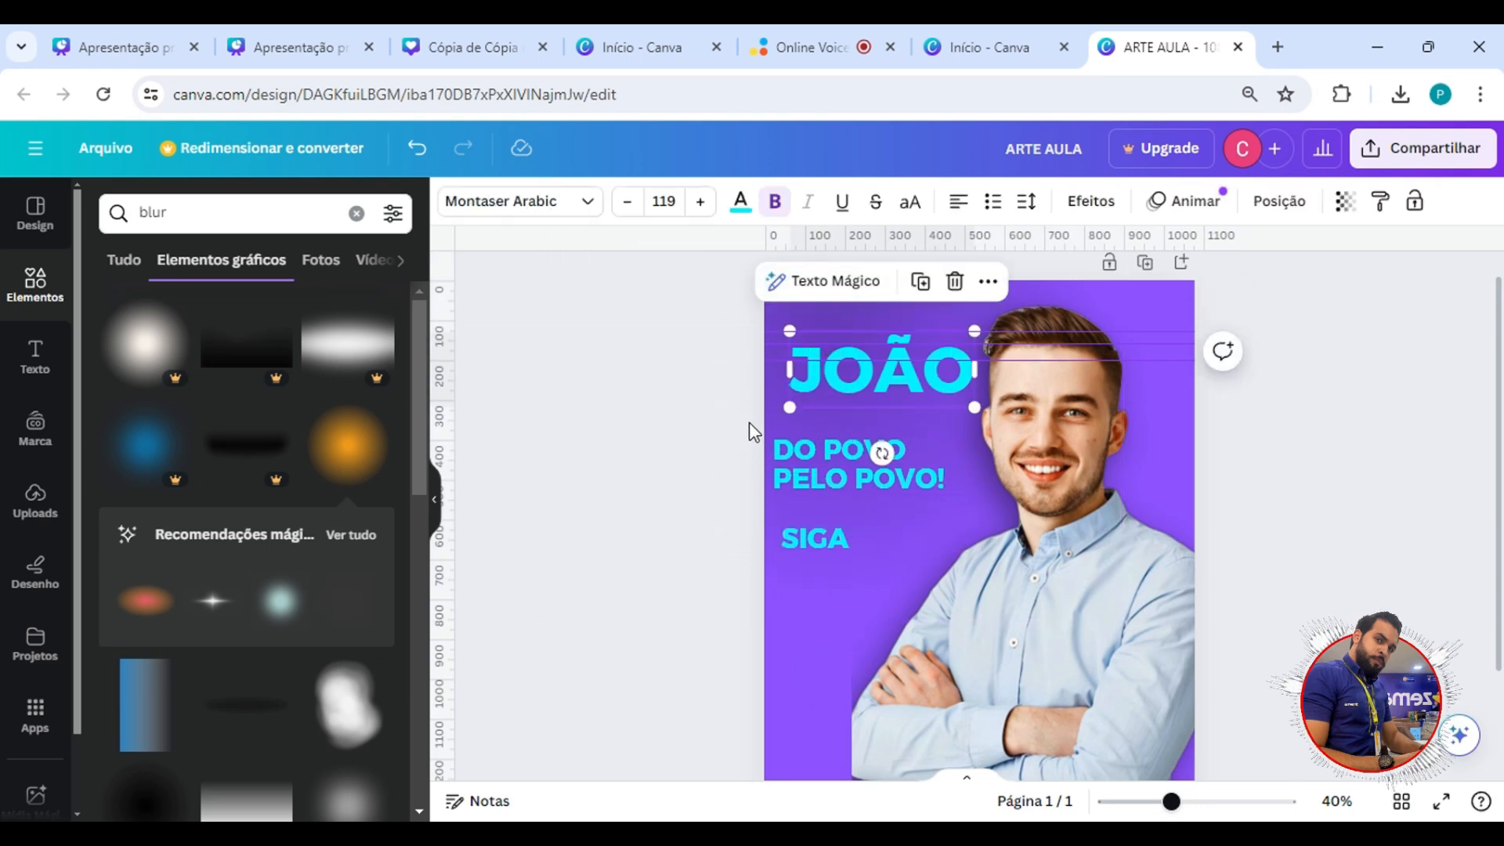
pyautogui.keyDown('shift'); pyautogui.click(795, 449); pyautogui.keyUp('shift')
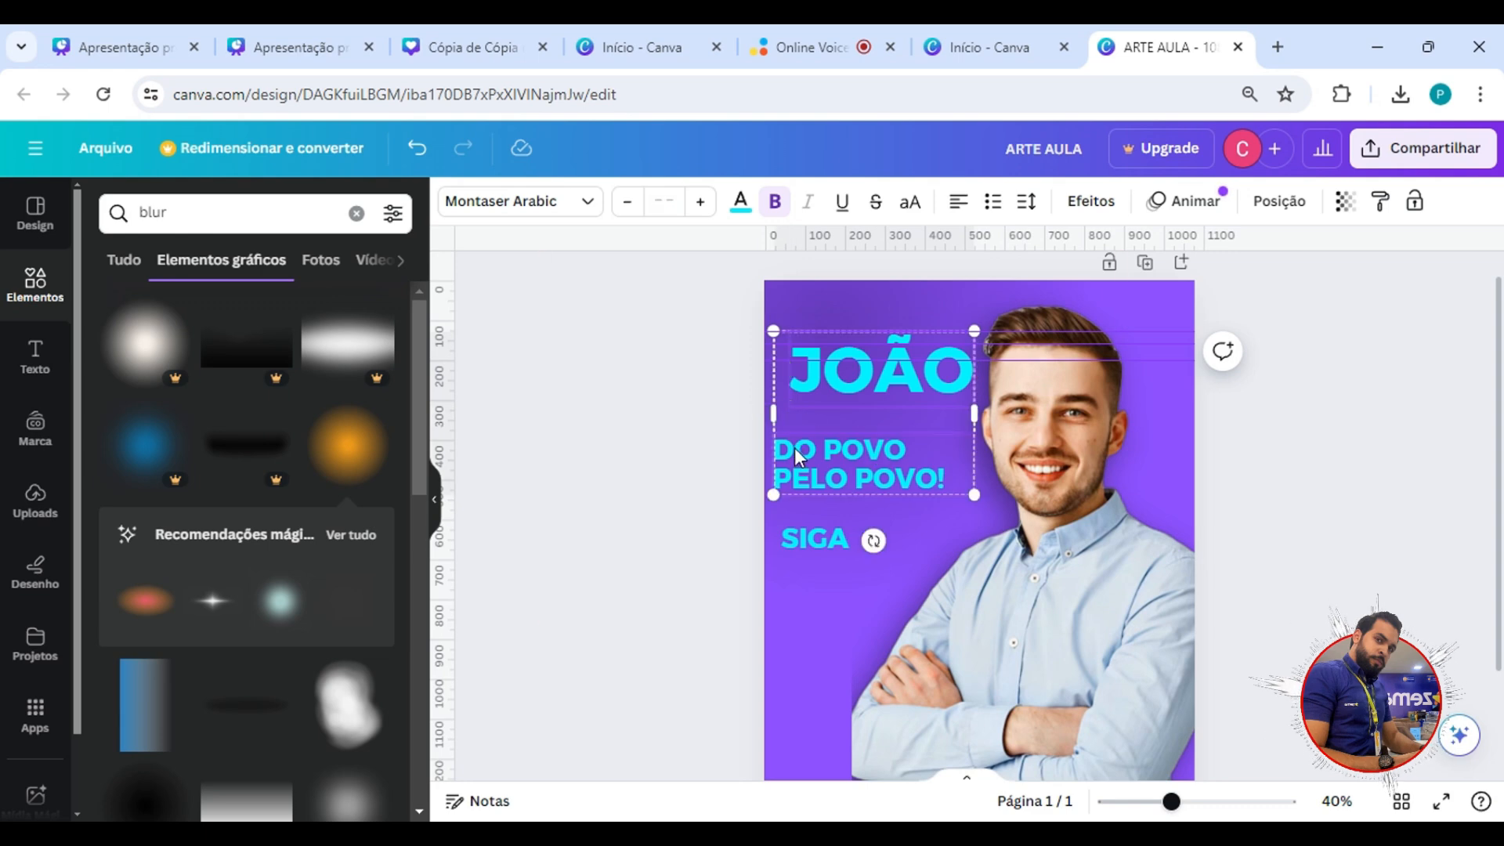
pyautogui.keyDown('shift'); pyautogui.click(818, 536); pyautogui.keyUp('shift')
pyautogui.moveTo(844, 450); pyautogui.dragTo(860, 462)
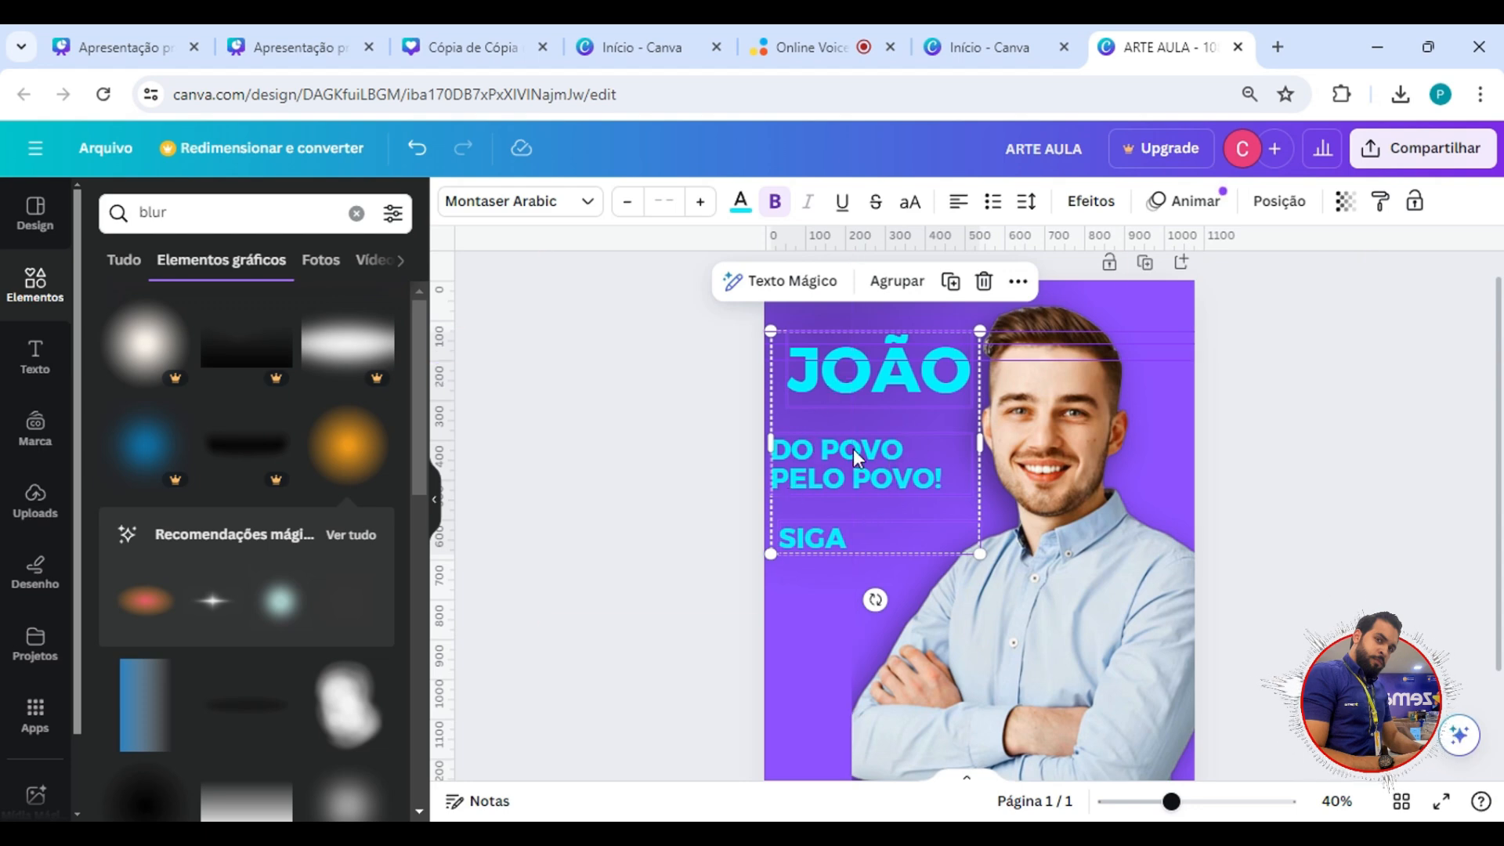
pyautogui.moveTo(853, 449)
pyautogui.mouseDown()
pyautogui.moveTo(871, 444)
pyautogui.moveTo(809, 464)
pyautogui.moveTo(834, 468)
pyautogui.mouseUp()
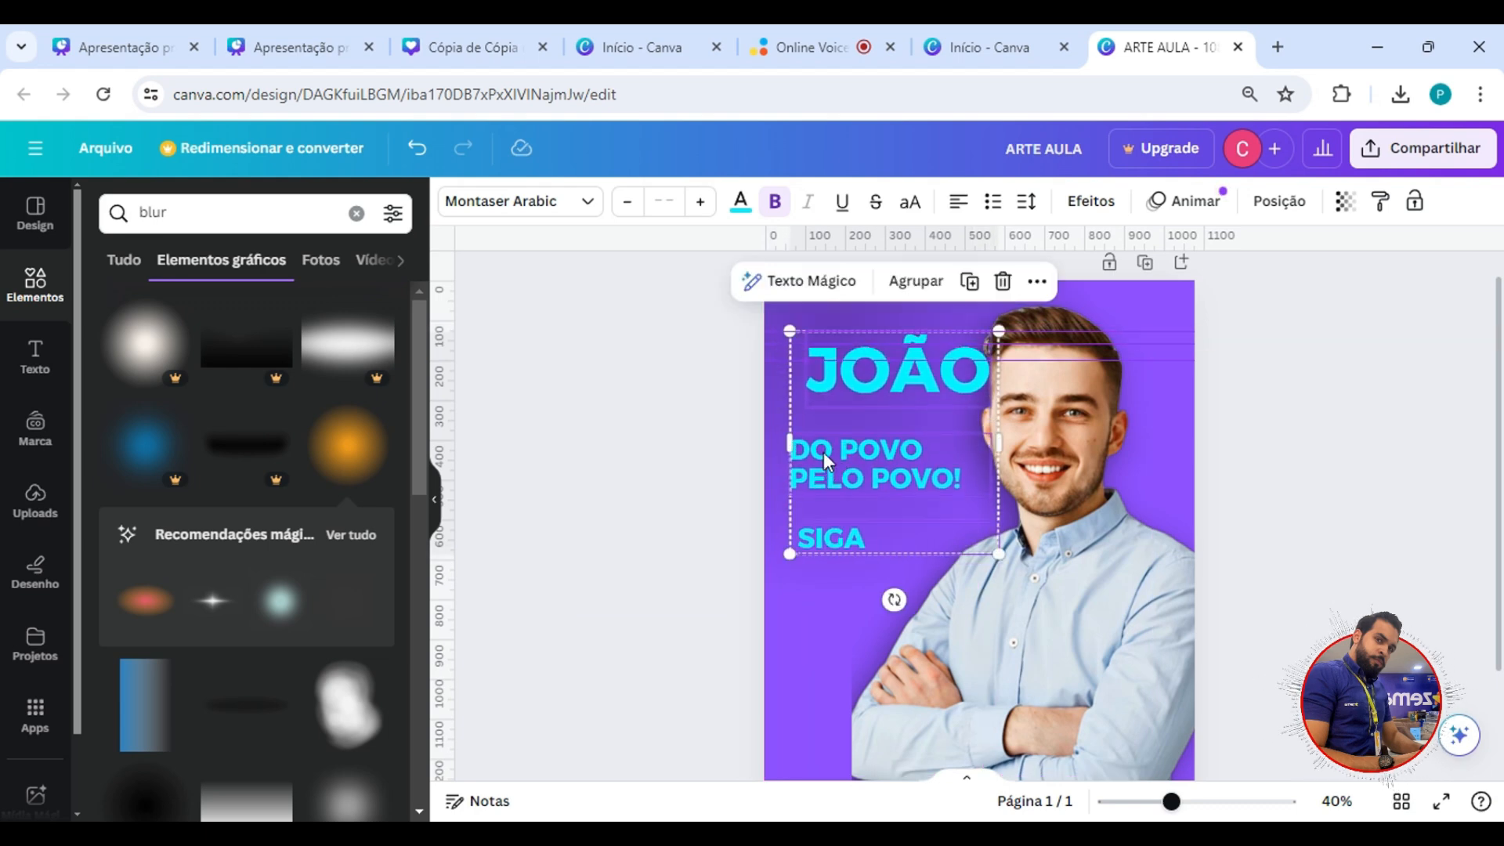
# Align the left edges of the selected name, slogan and SIGA texts with Alinhar elementos > À esquerda.
pyautogui.rightClick(824, 452)
pyautogui.moveTo(930, 478)
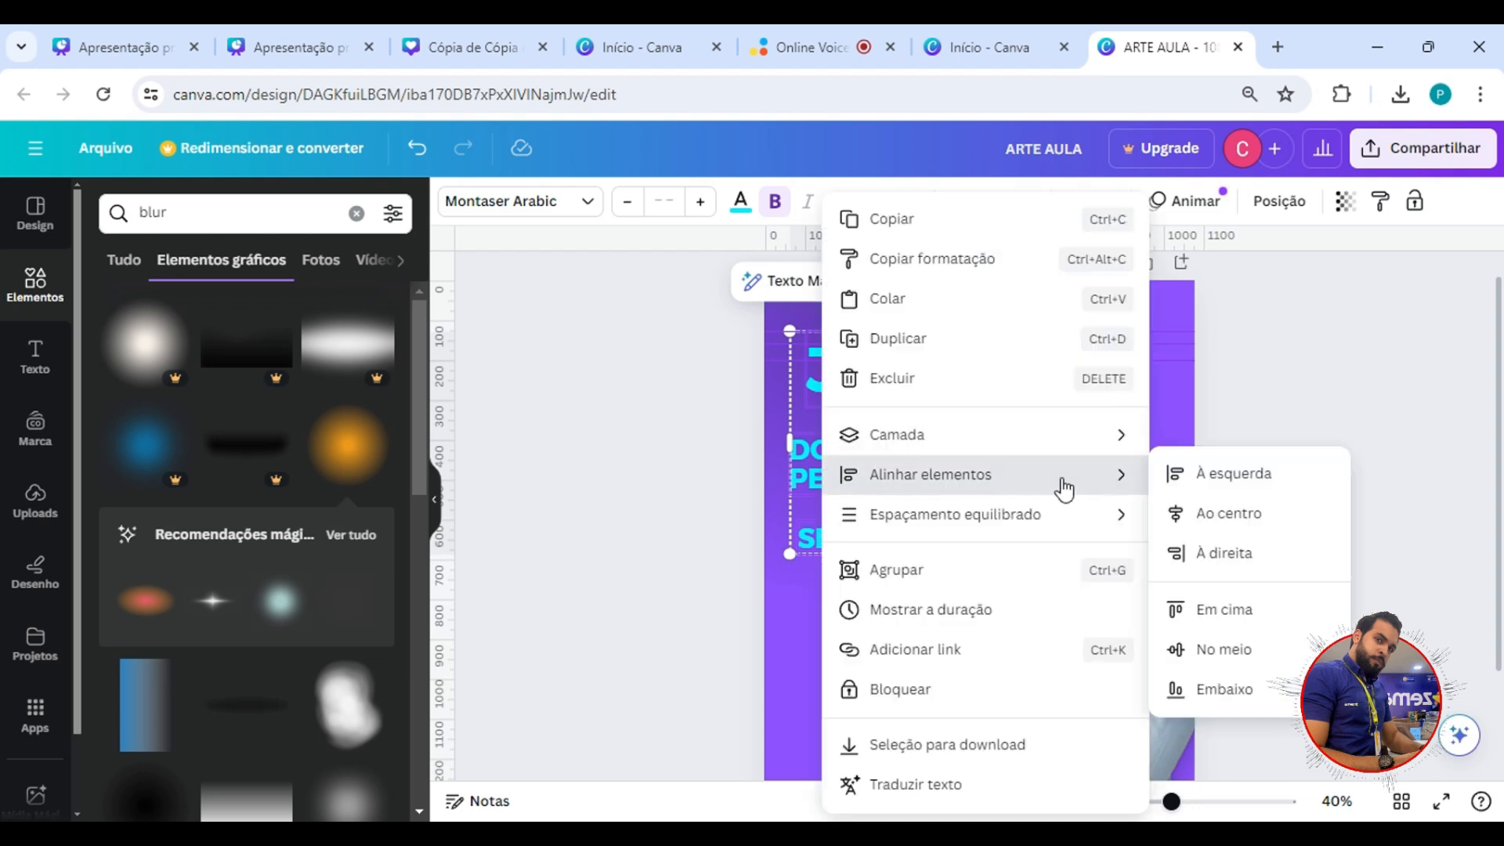
pyautogui.click(1216, 475)
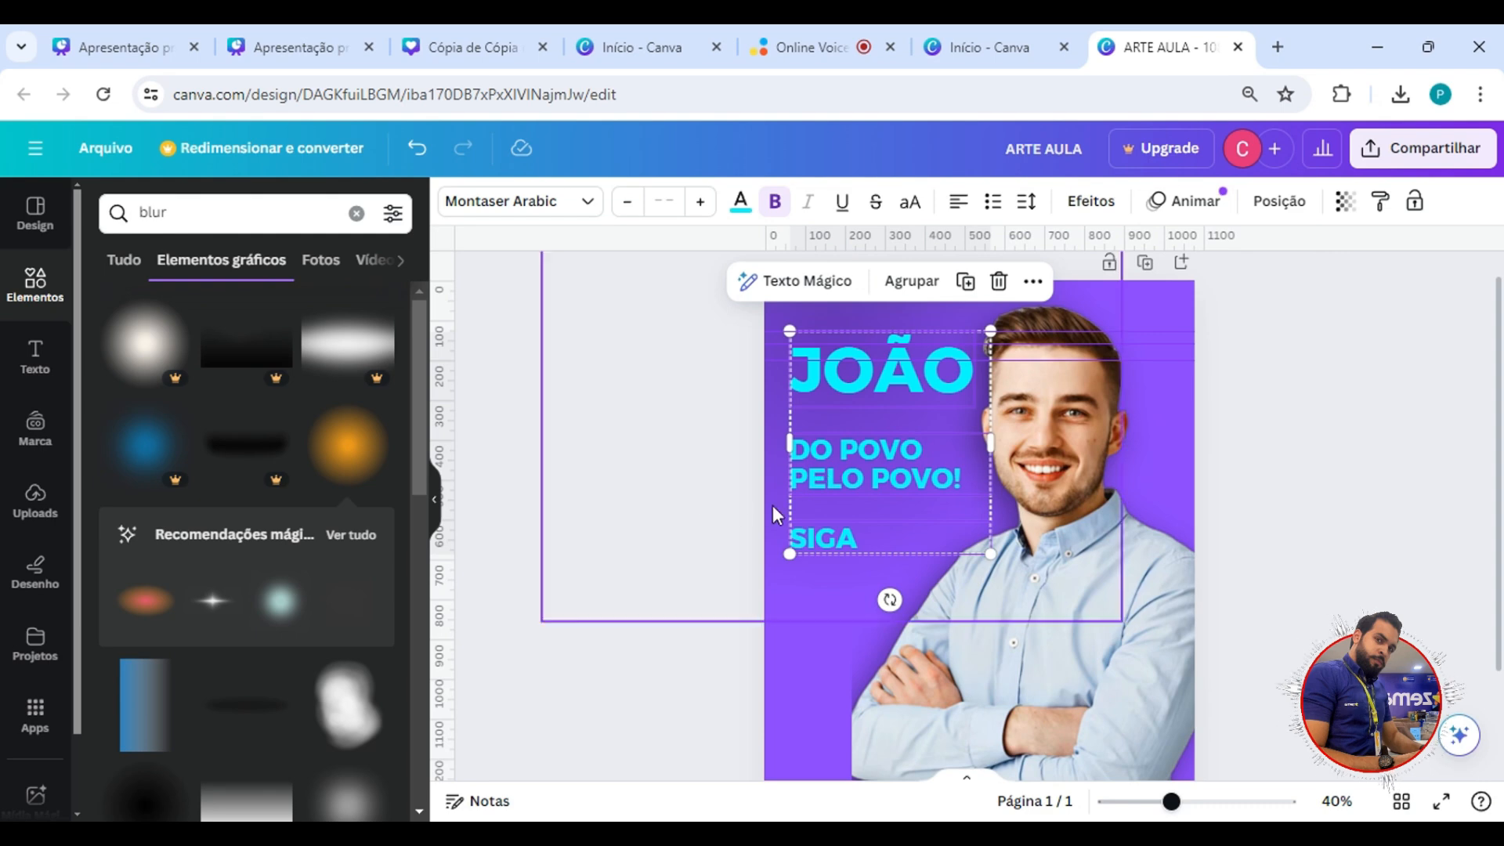
pyautogui.click(678, 520)
# Select the name, slogan and SIGA texts together and move them slightly lower and closer to the page's left edge.
pyautogui.click(815, 390)
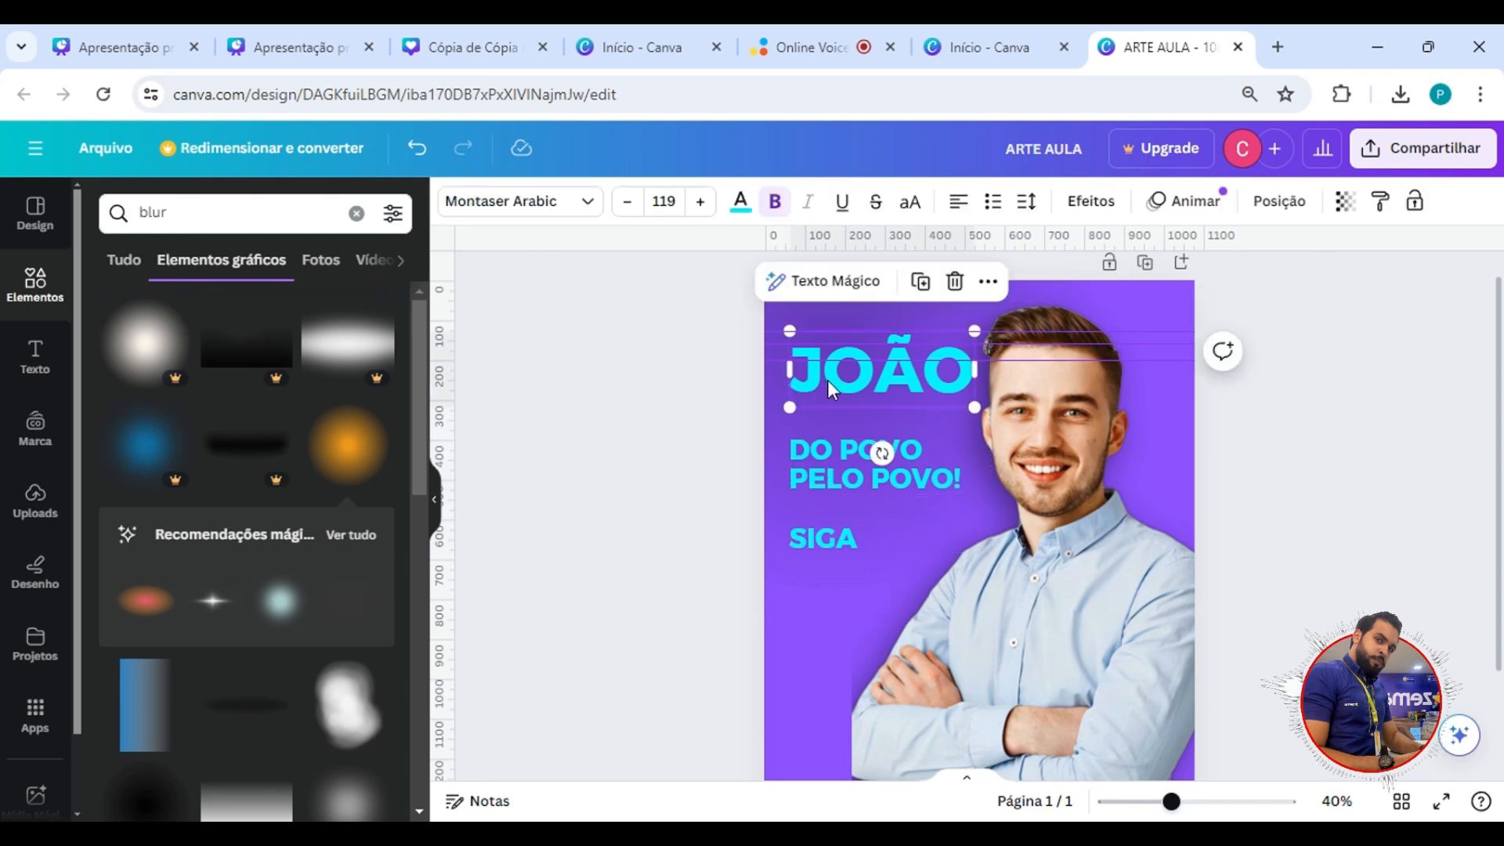
pyautogui.keyDown('shift'); pyautogui.click(824, 473); pyautogui.keyUp('shift')
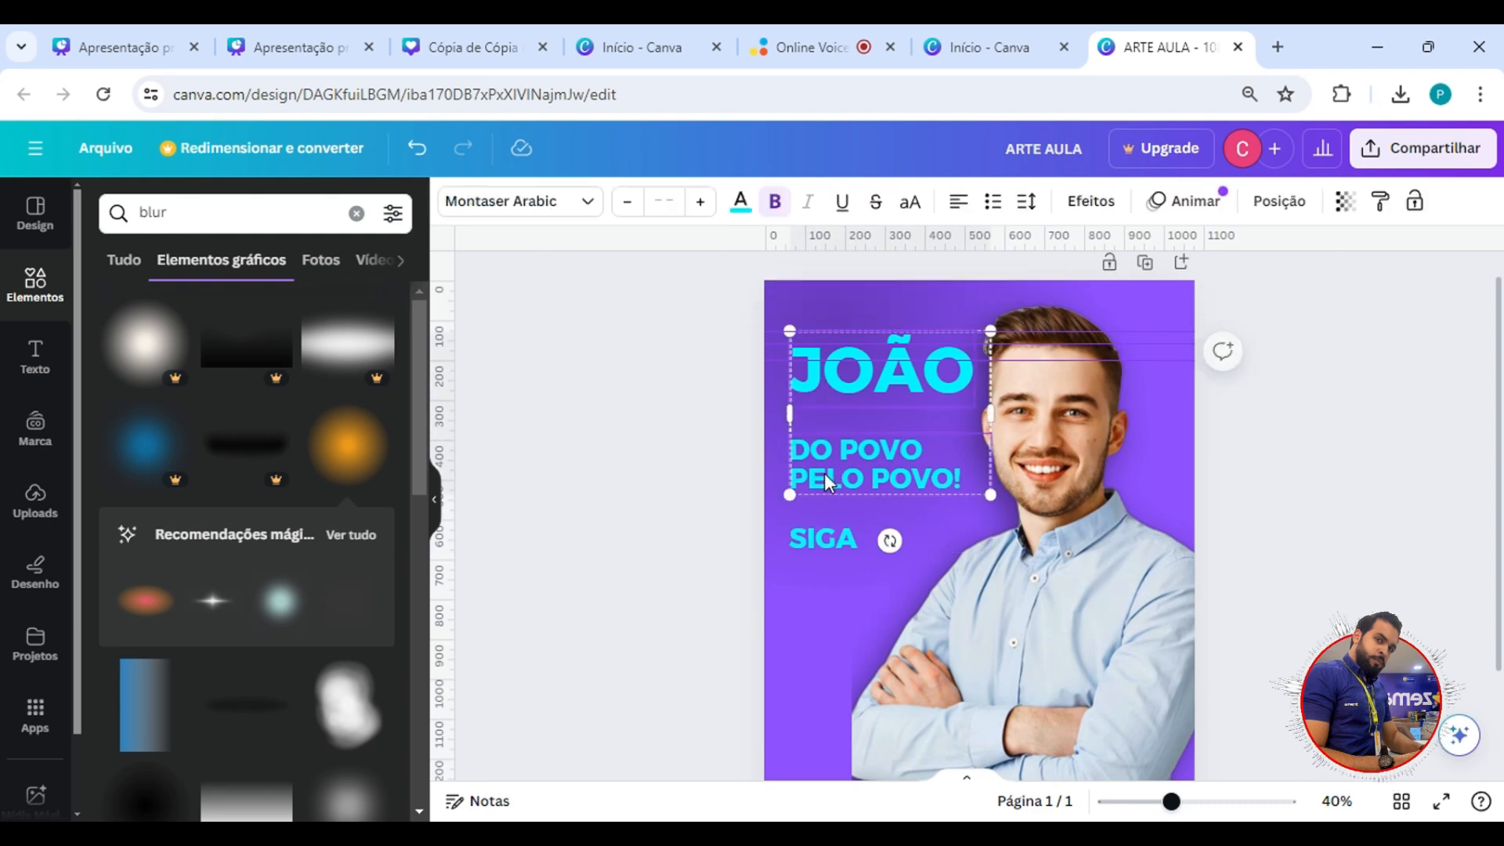
pyautogui.keyDown('shift'); pyautogui.click(830, 542); pyautogui.keyUp('shift')
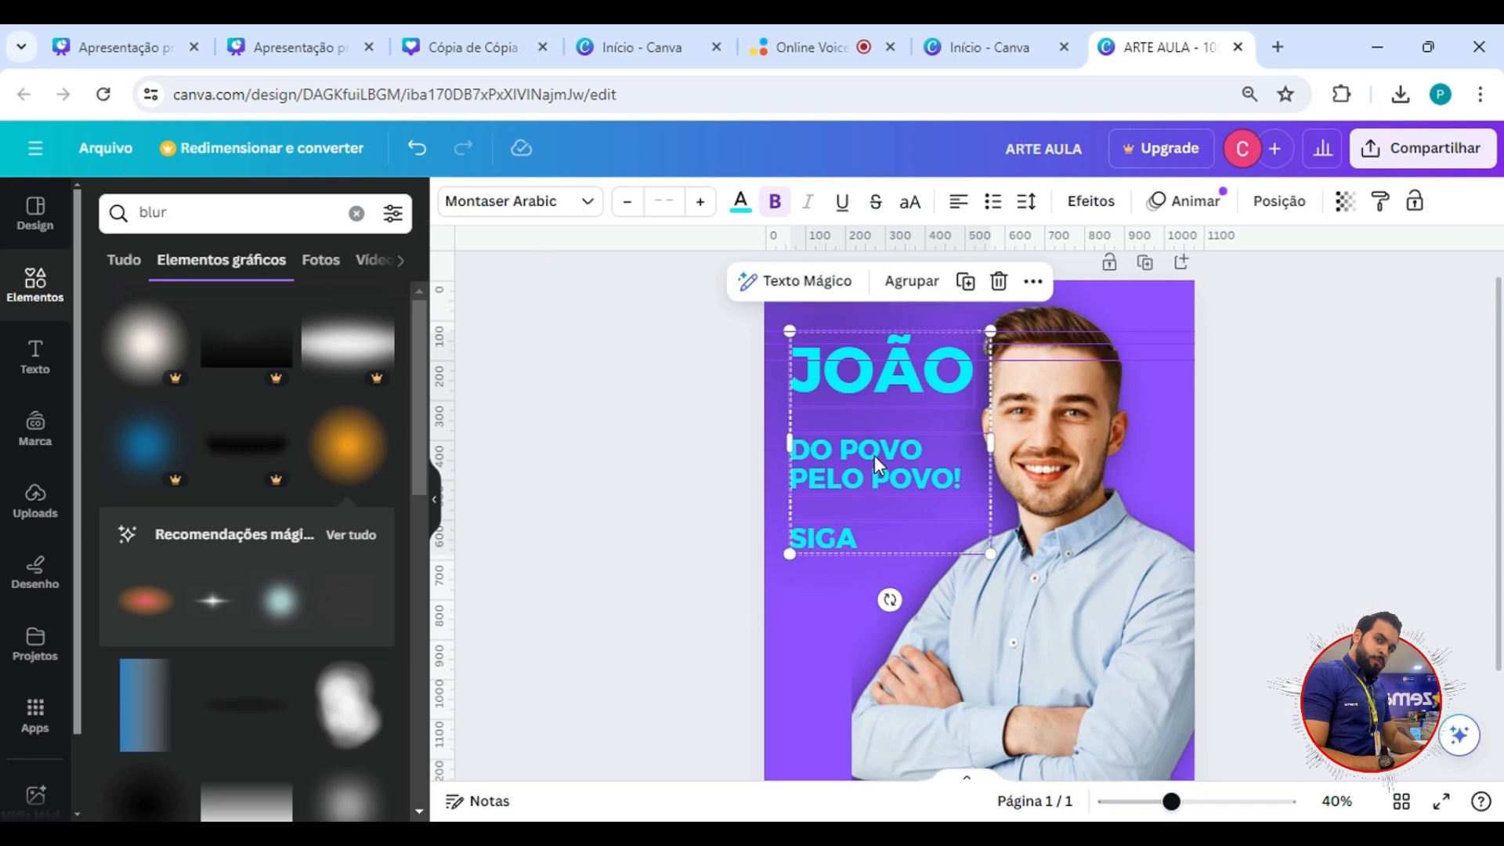
pyautogui.moveTo(877, 454); pyautogui.dragTo(891, 543)
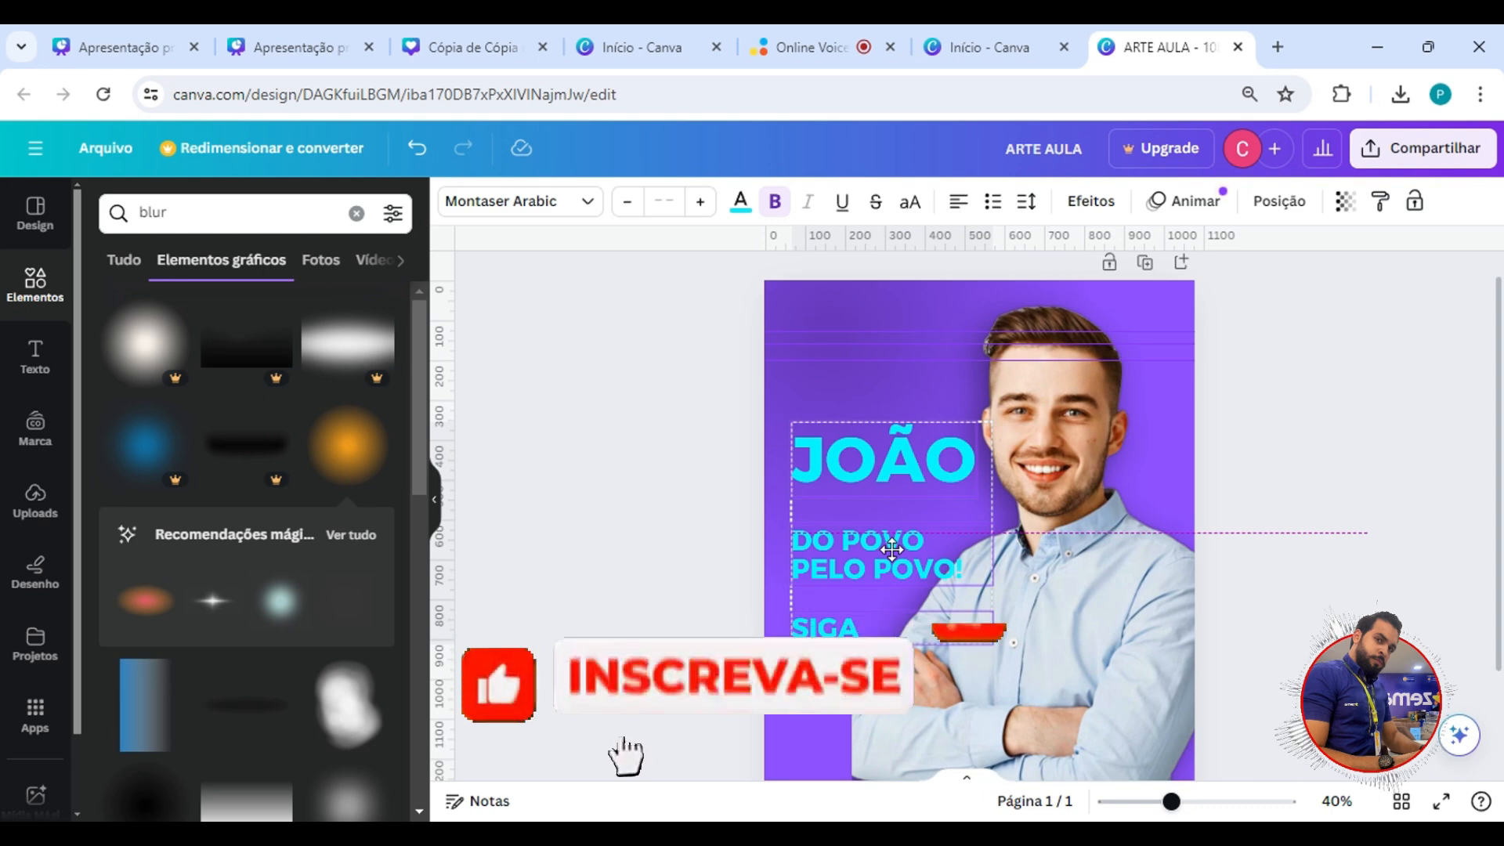
pyautogui.moveTo(891, 549); pyautogui.dragTo(878, 550)
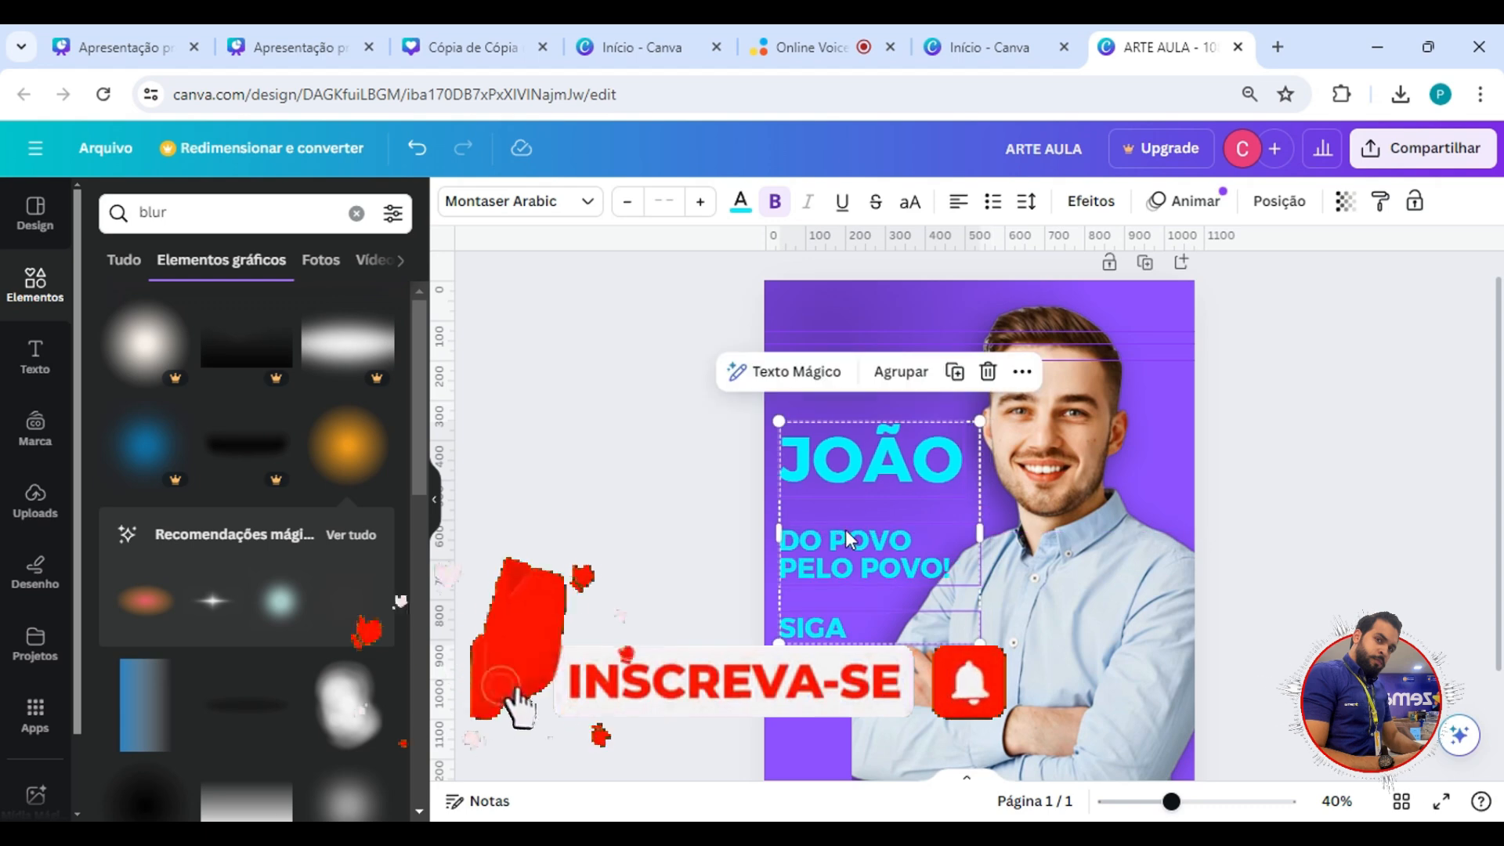
pyautogui.moveTo(883, 484); pyautogui.dragTo(883, 428)
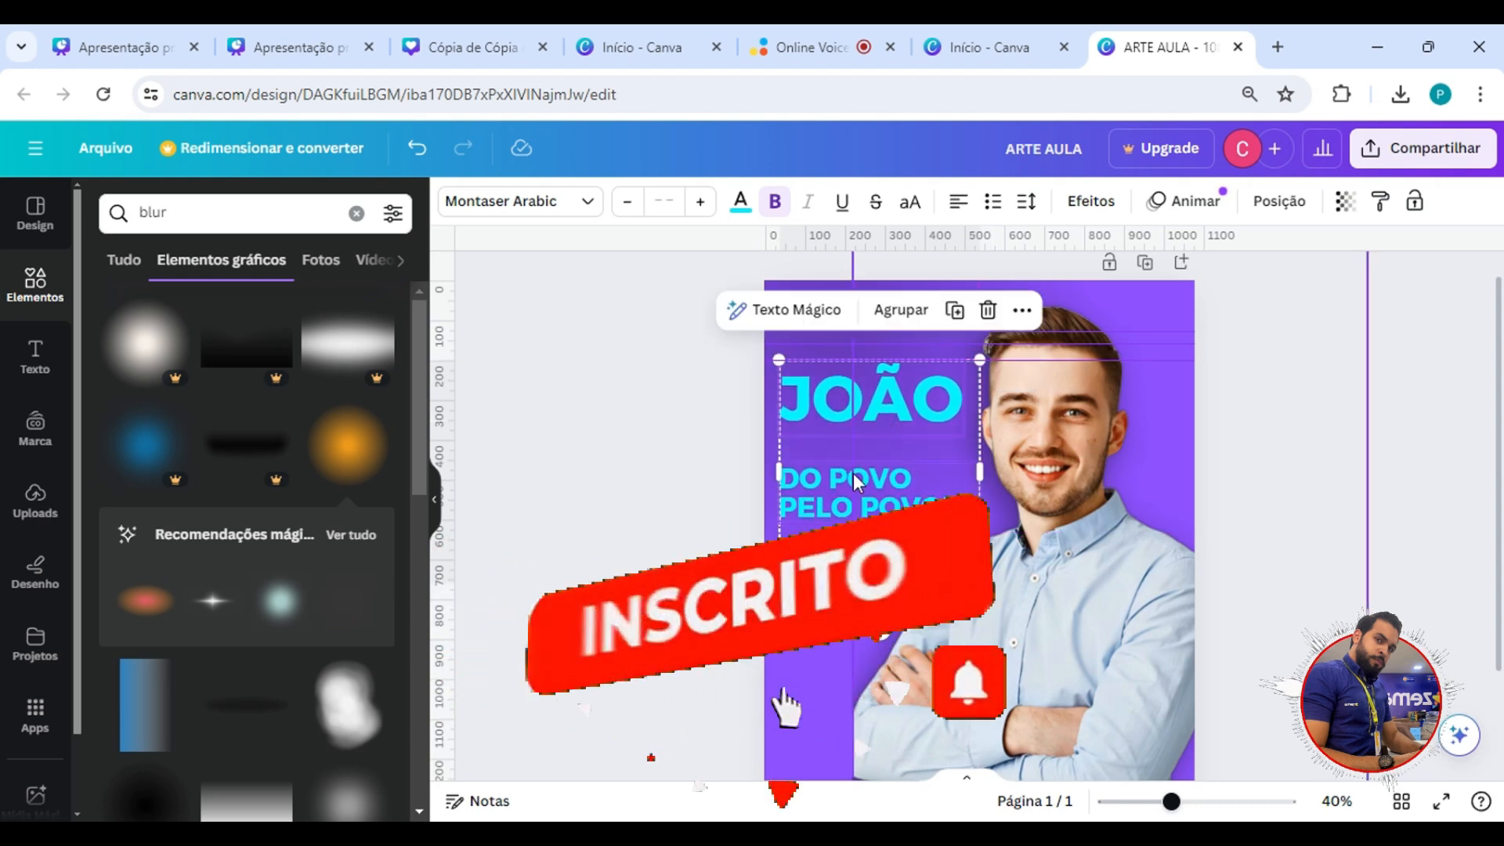
# Move the slogan and SIGA down together to widen the gap below the name, and shift all three texts slightly right.
pyautogui.click(701, 498)
pyautogui.click(791, 489)
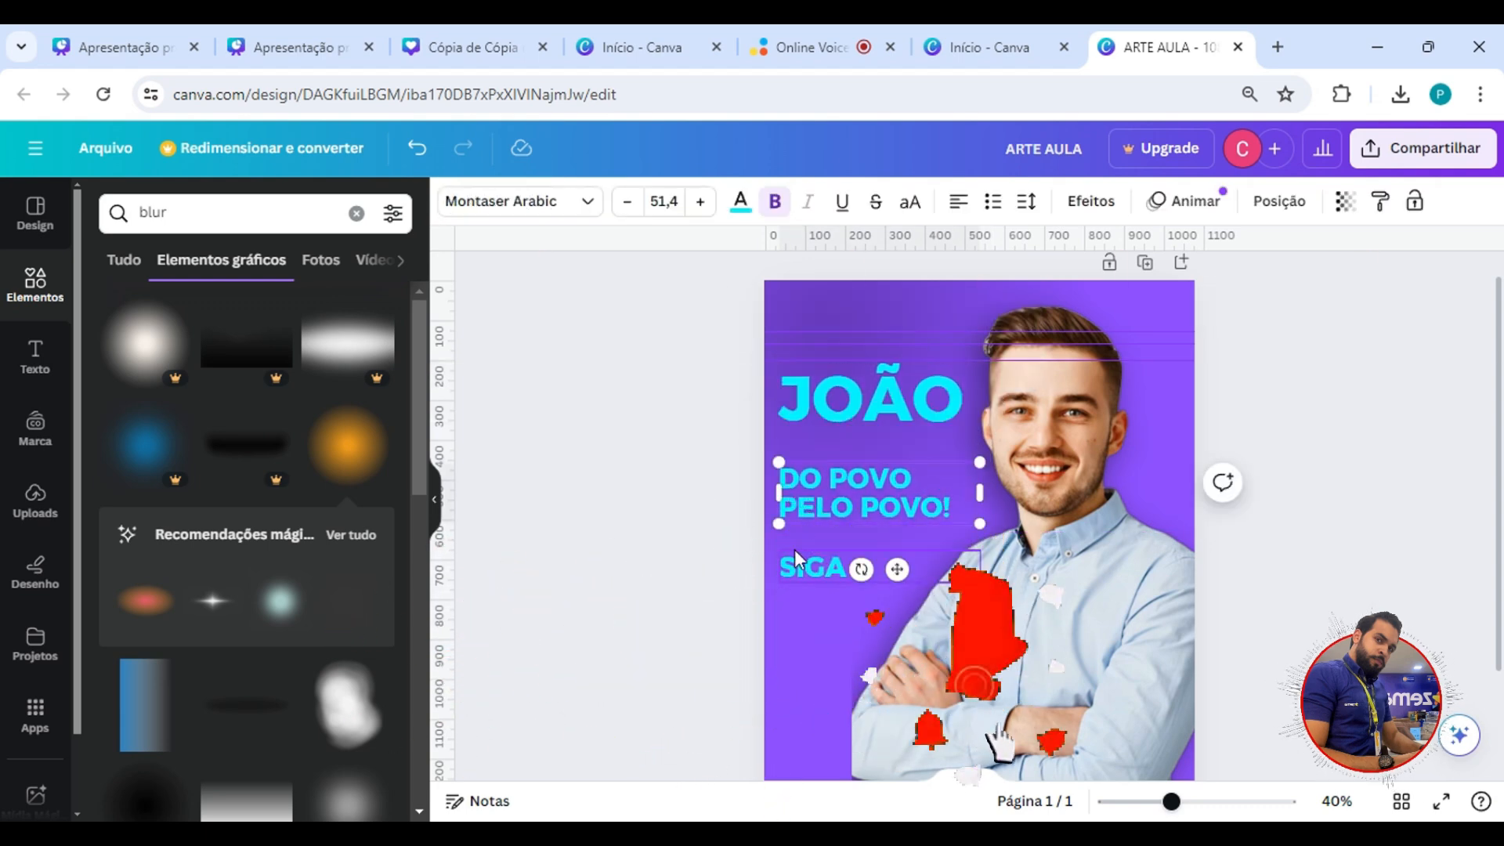
pyautogui.keyDown('shift'); pyautogui.click(796, 554); pyautogui.keyUp('shift')
pyautogui.moveTo(801, 551); pyautogui.dragTo(802, 578)
pyautogui.keyDown('shift'); pyautogui.click(845, 411); pyautogui.keyUp('shift')
pyautogui.moveTo(852, 415); pyautogui.dragTo(868, 422)
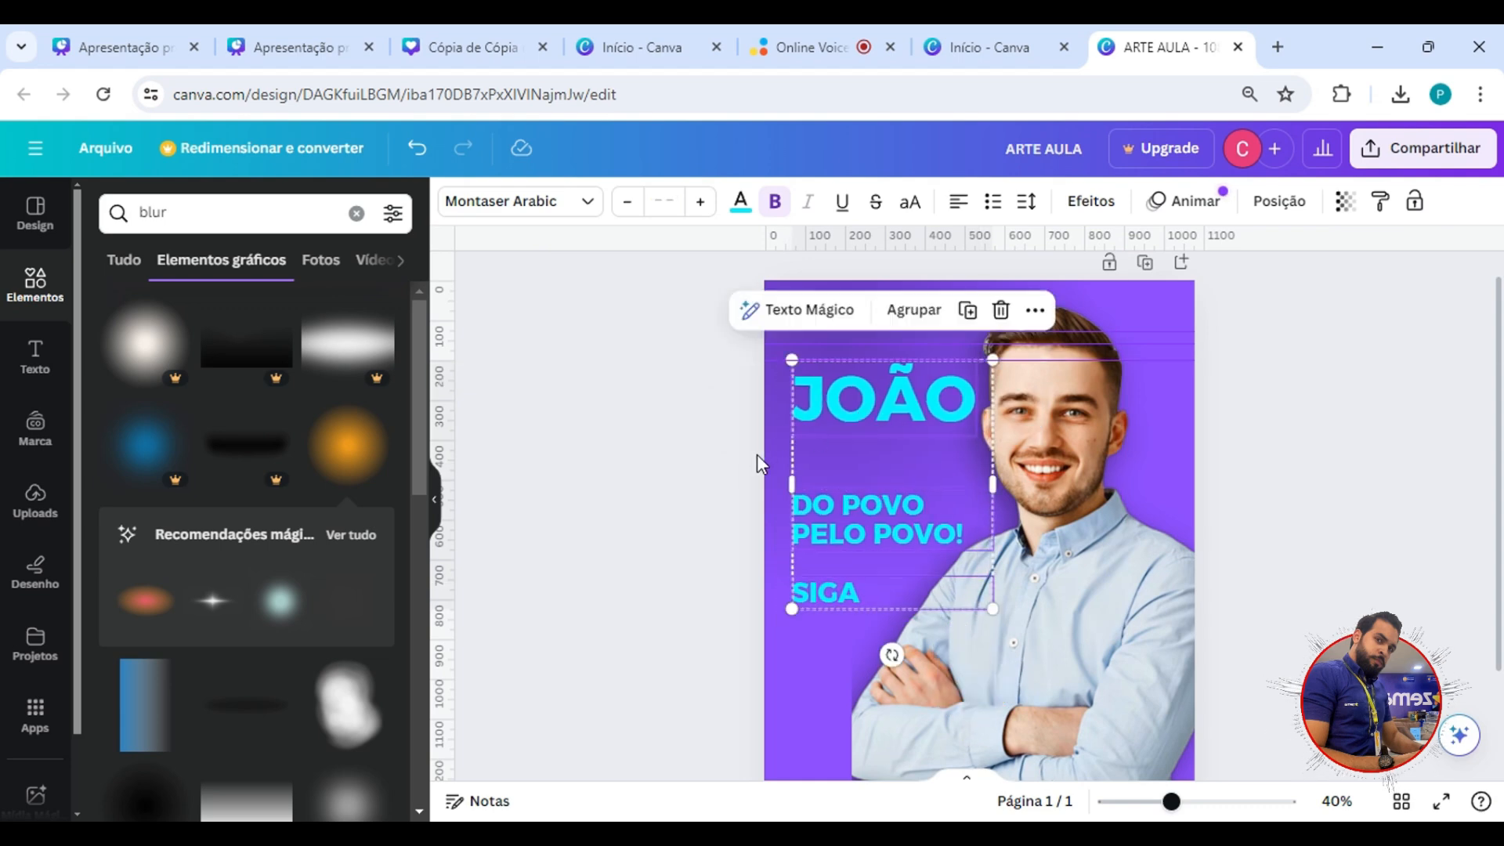
pyautogui.click(701, 499)
pyautogui.click(821, 589)
pyautogui.moveTo(822, 589); pyautogui.dragTo(831, 664)
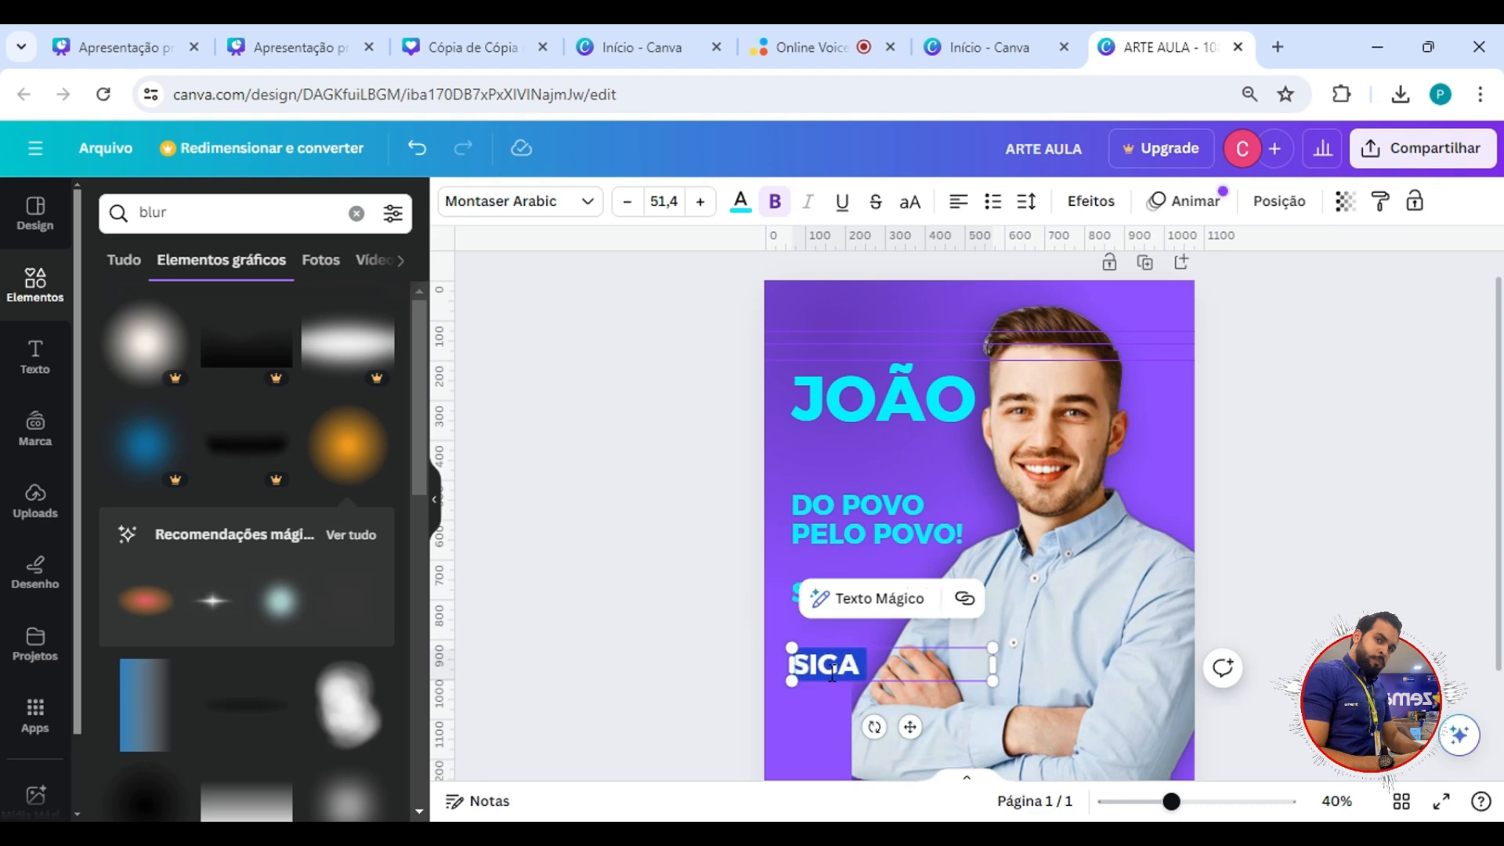
pyautogui.click(826, 661)
pyautogui.press('Delete')
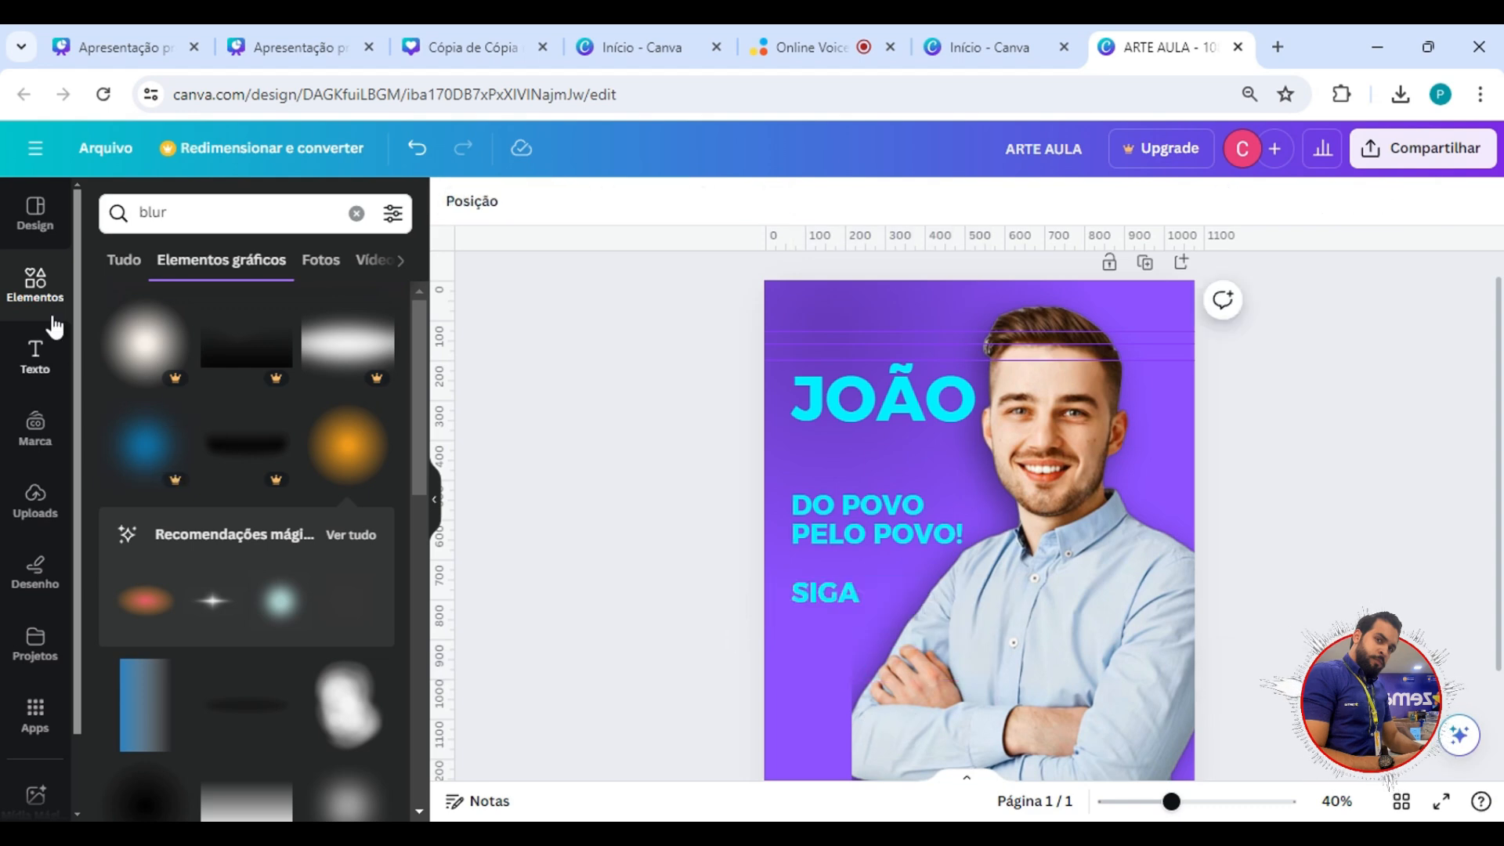
# Add a square shape below SIGA, line it up with the texts' left edge and flatten it into a button-sized bar.
pyautogui.click(58, 309)
pyautogui.click(210, 401)
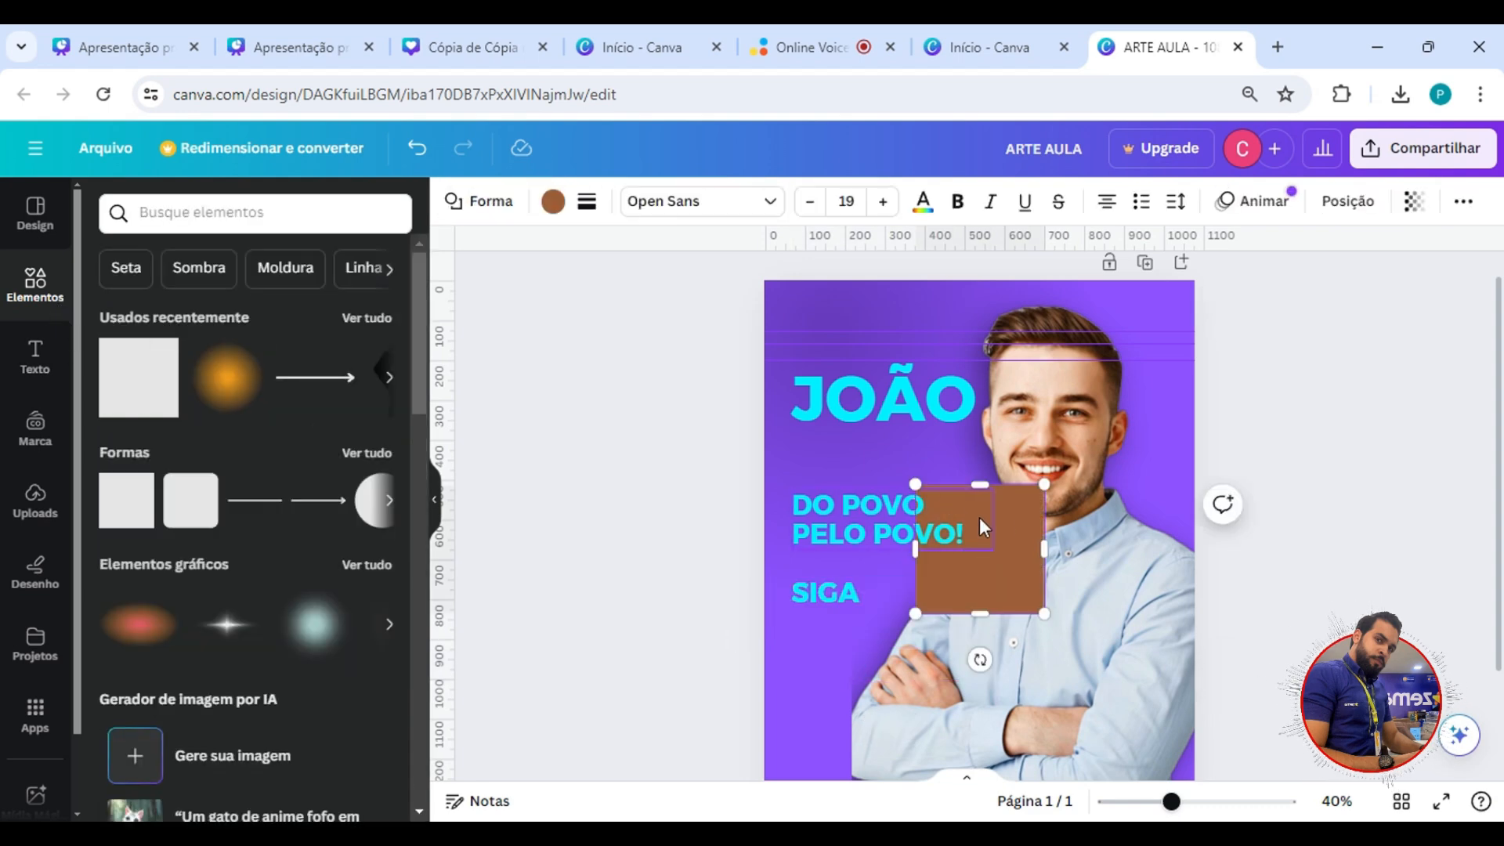
pyautogui.moveTo(983, 526); pyautogui.dragTo(896, 690)
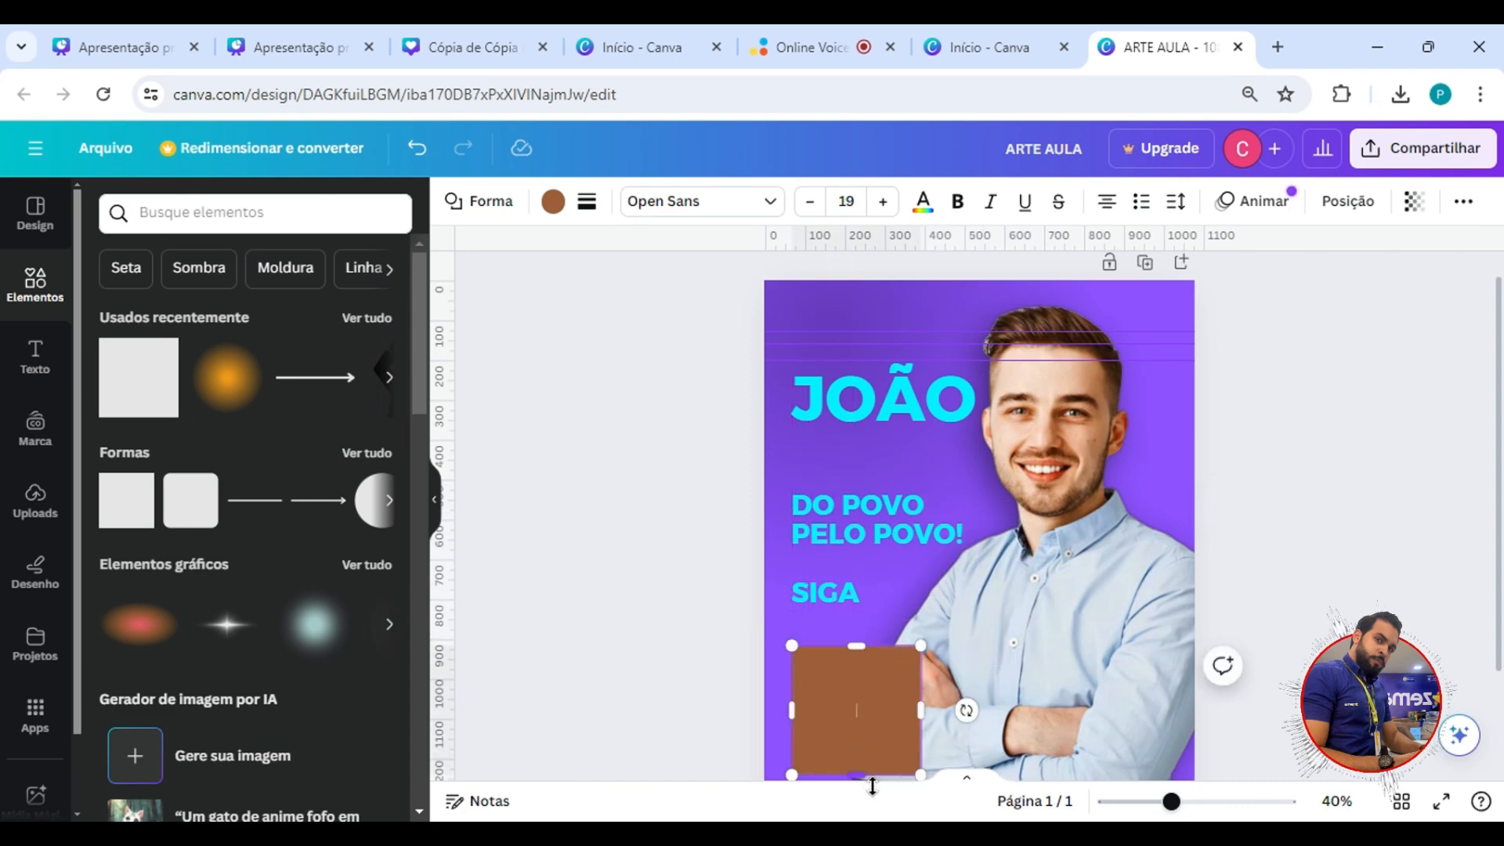
pyautogui.moveTo(871, 785); pyautogui.dragTo(872, 686)
# Extend the photo's crop to the left to uncover the man's whole elbow.
pyautogui.click(871, 695)
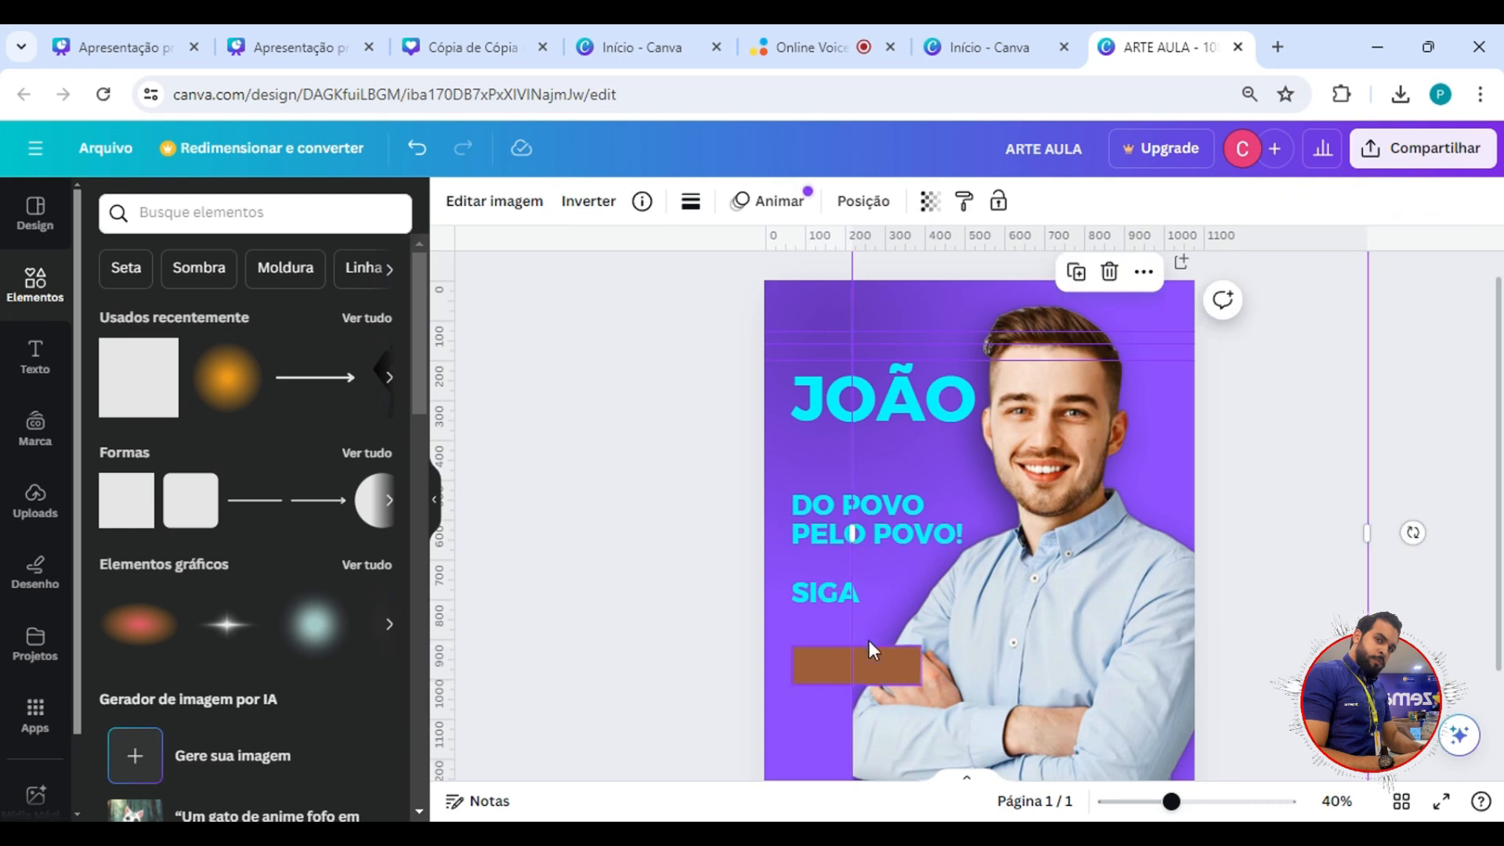
pyautogui.moveTo(856, 617); pyautogui.dragTo(802, 610)
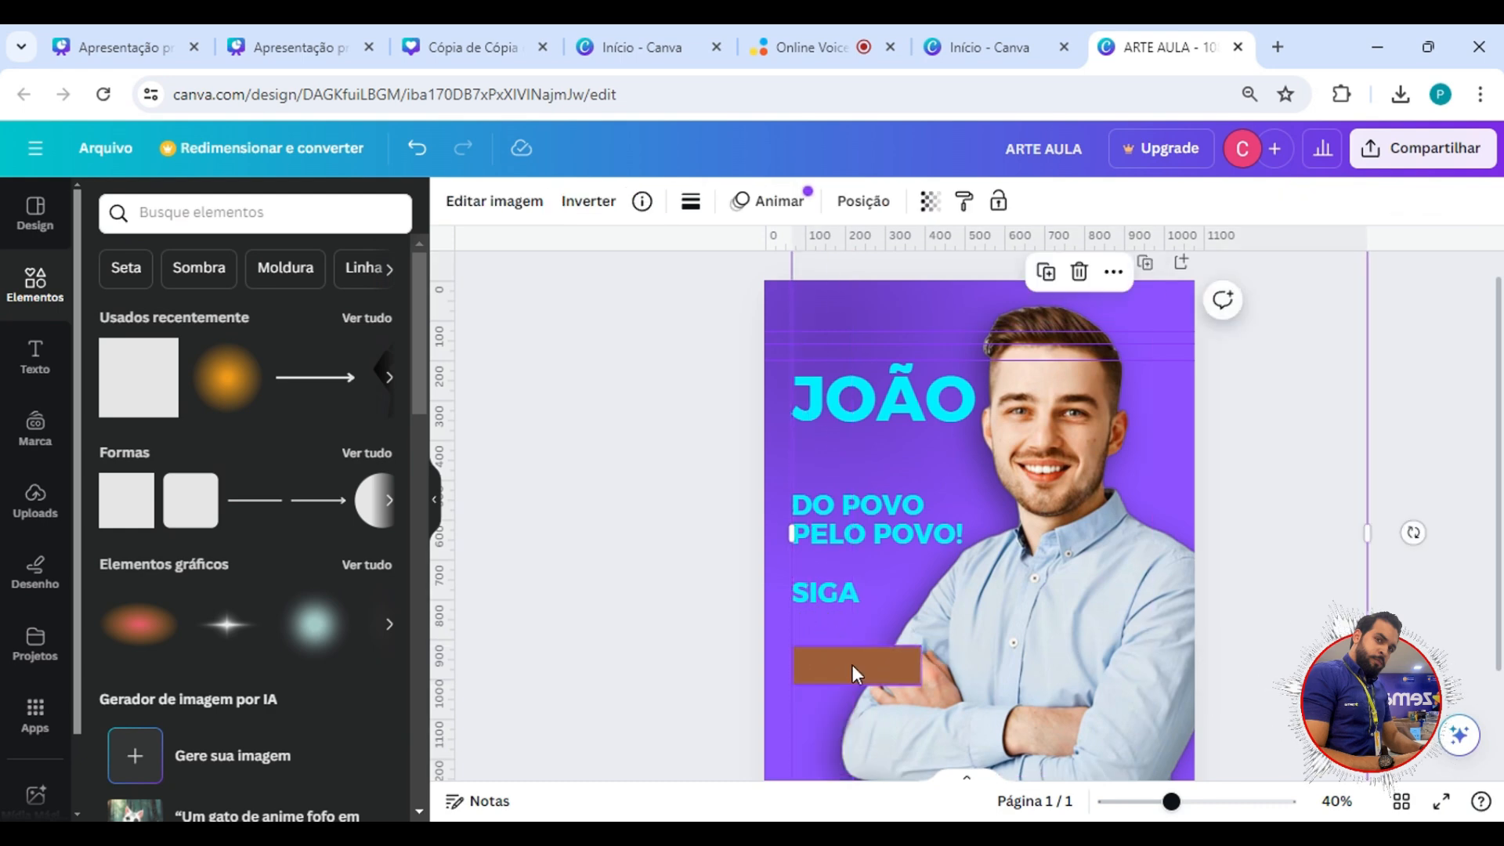
# Fill the bar below SIGA with the document's cyan and set its corner rounding to 15.
pyautogui.click(852, 665)
pyautogui.click(553, 201)
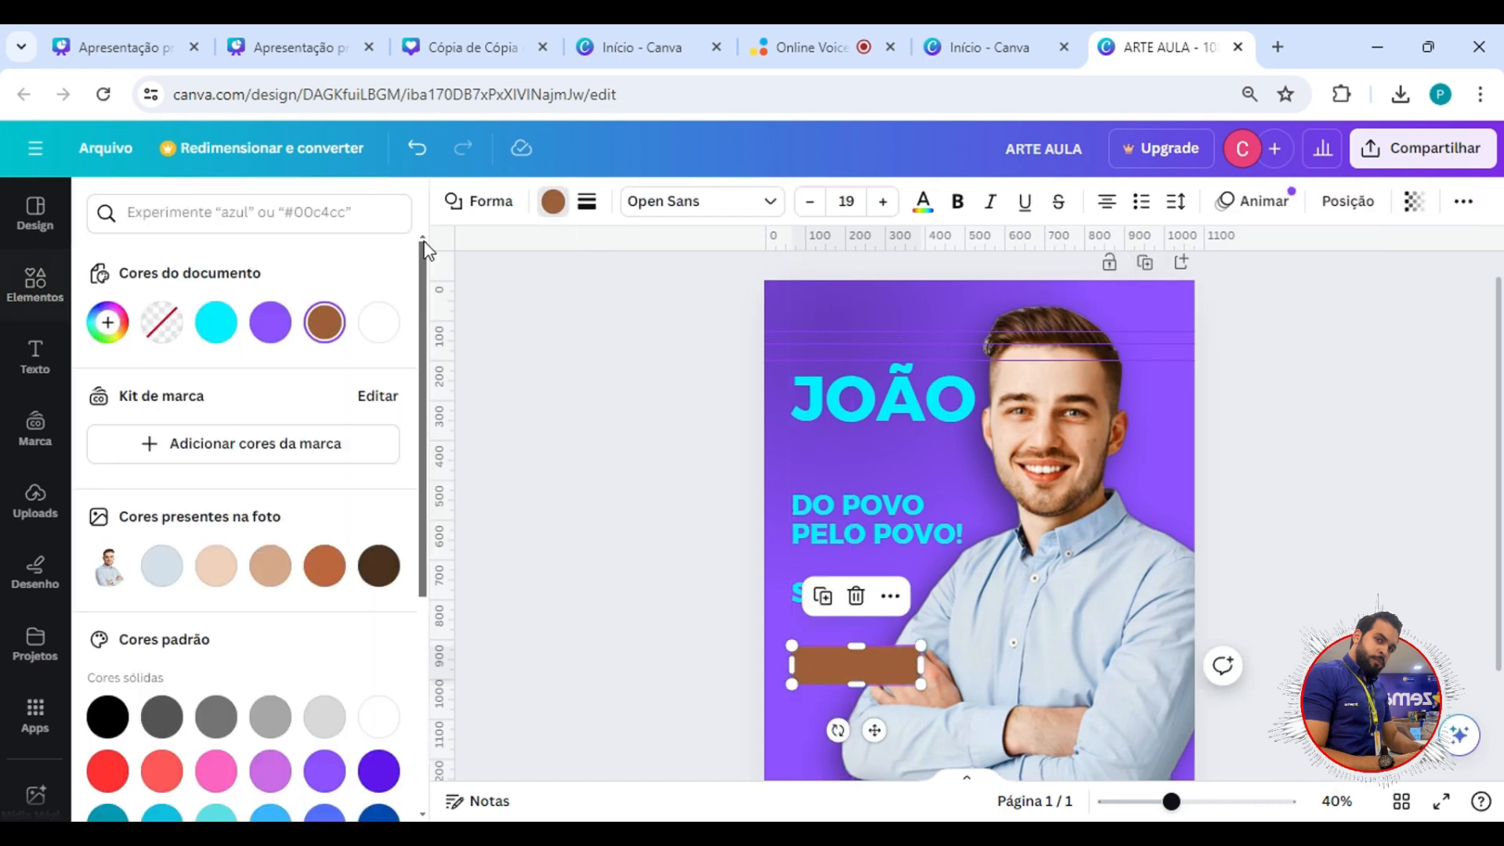
pyautogui.click(215, 322)
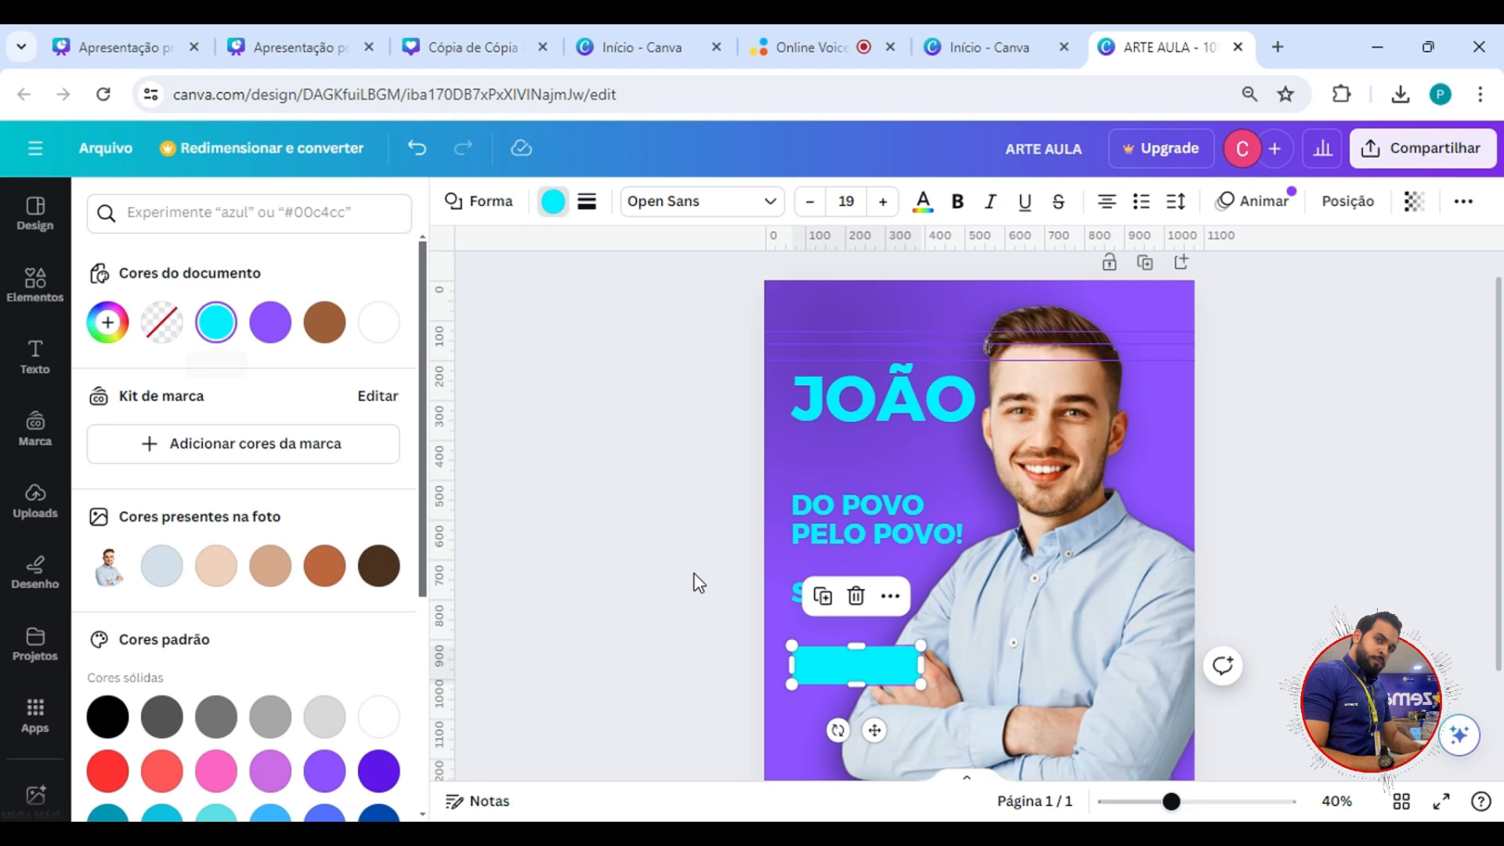
pyautogui.click(586, 203)
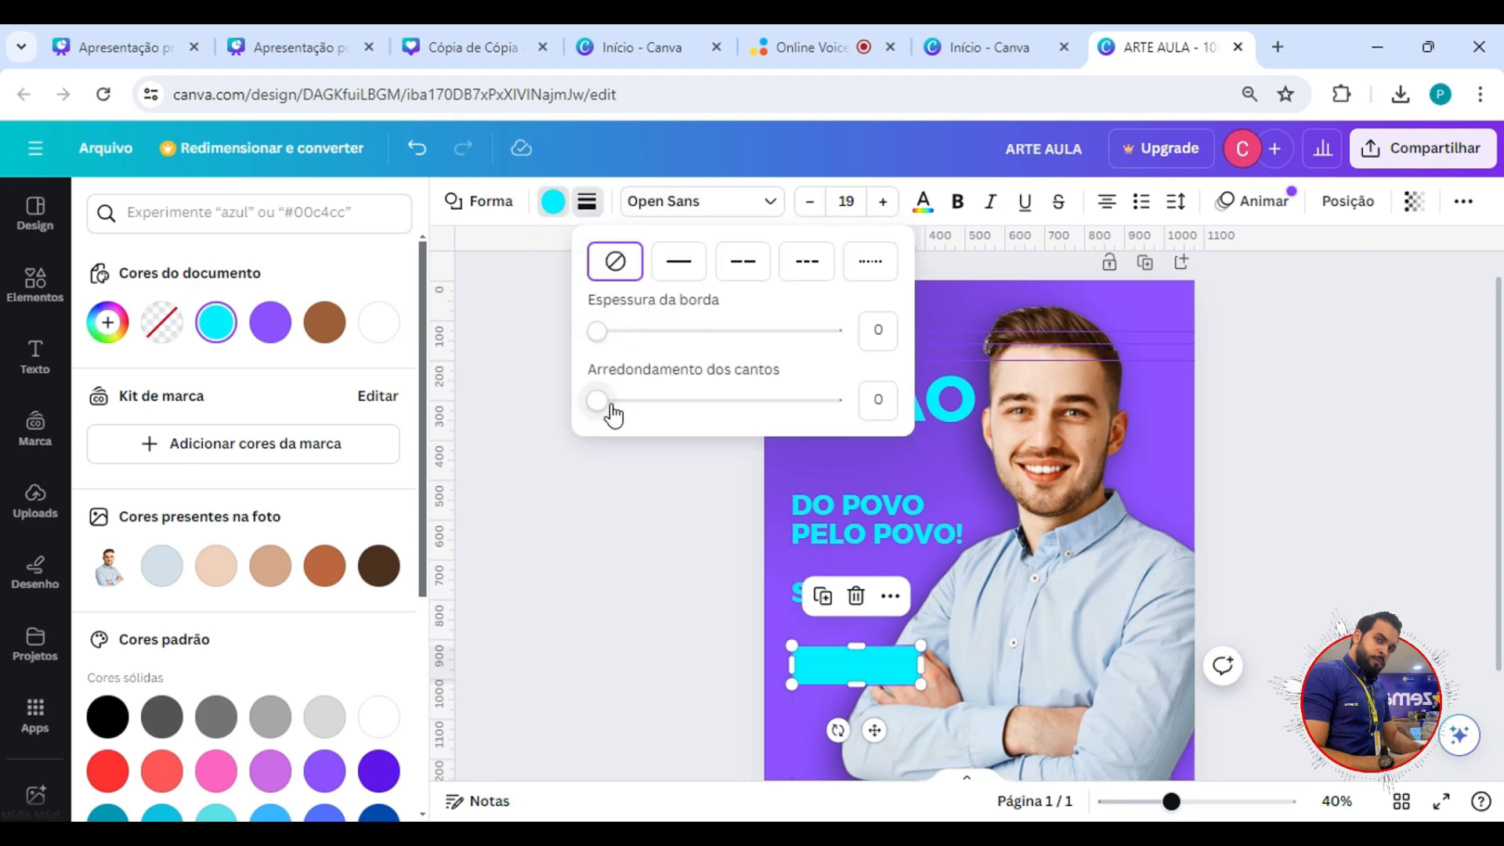
pyautogui.moveTo(597, 401); pyautogui.dragTo(639, 425)
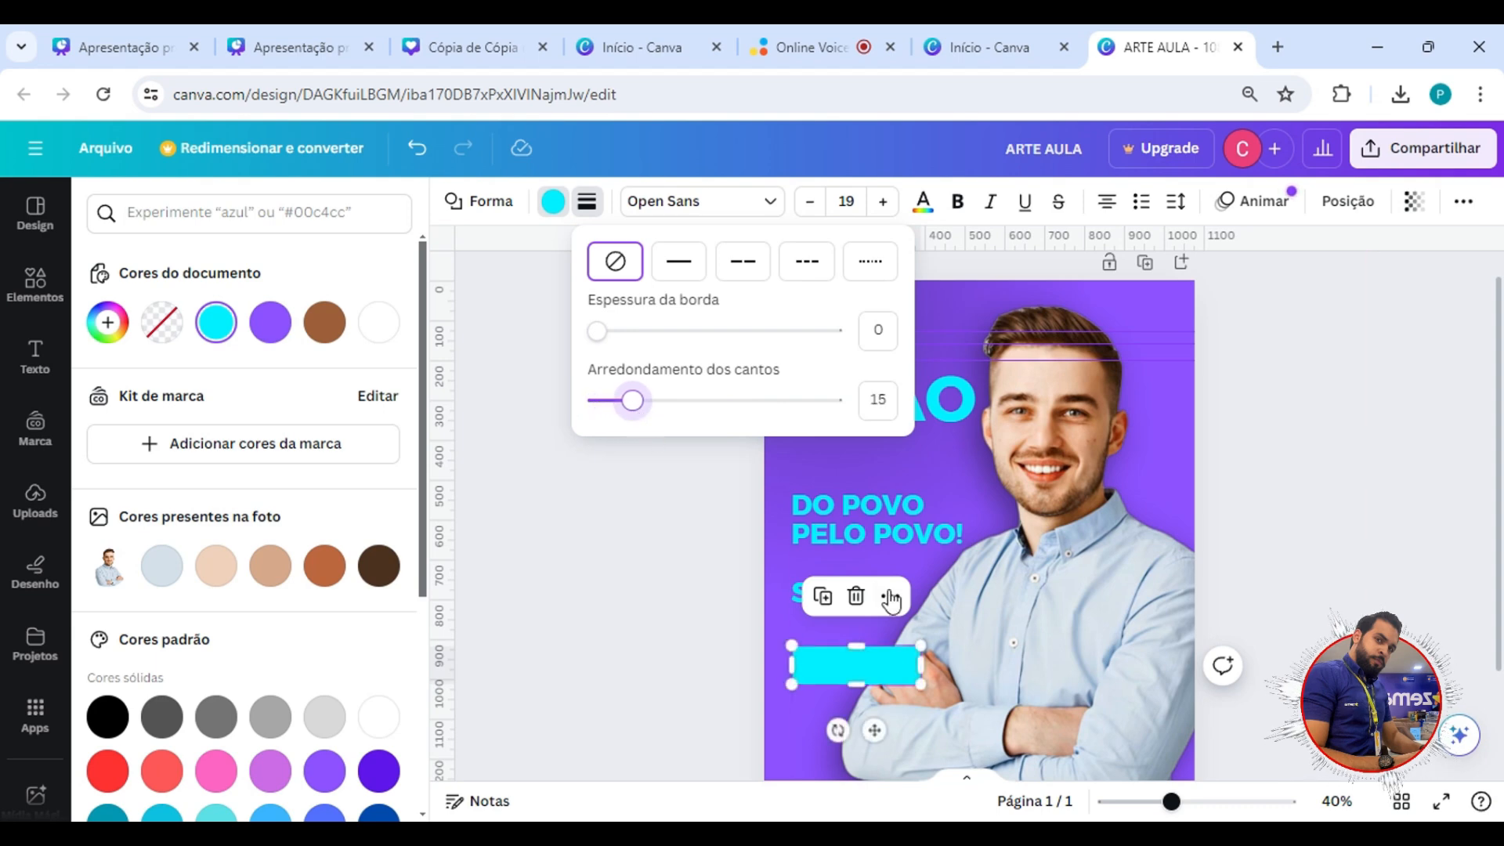
# Place the cyan bar's layer directly behind the man's photo.
pyautogui.click(1347, 203)
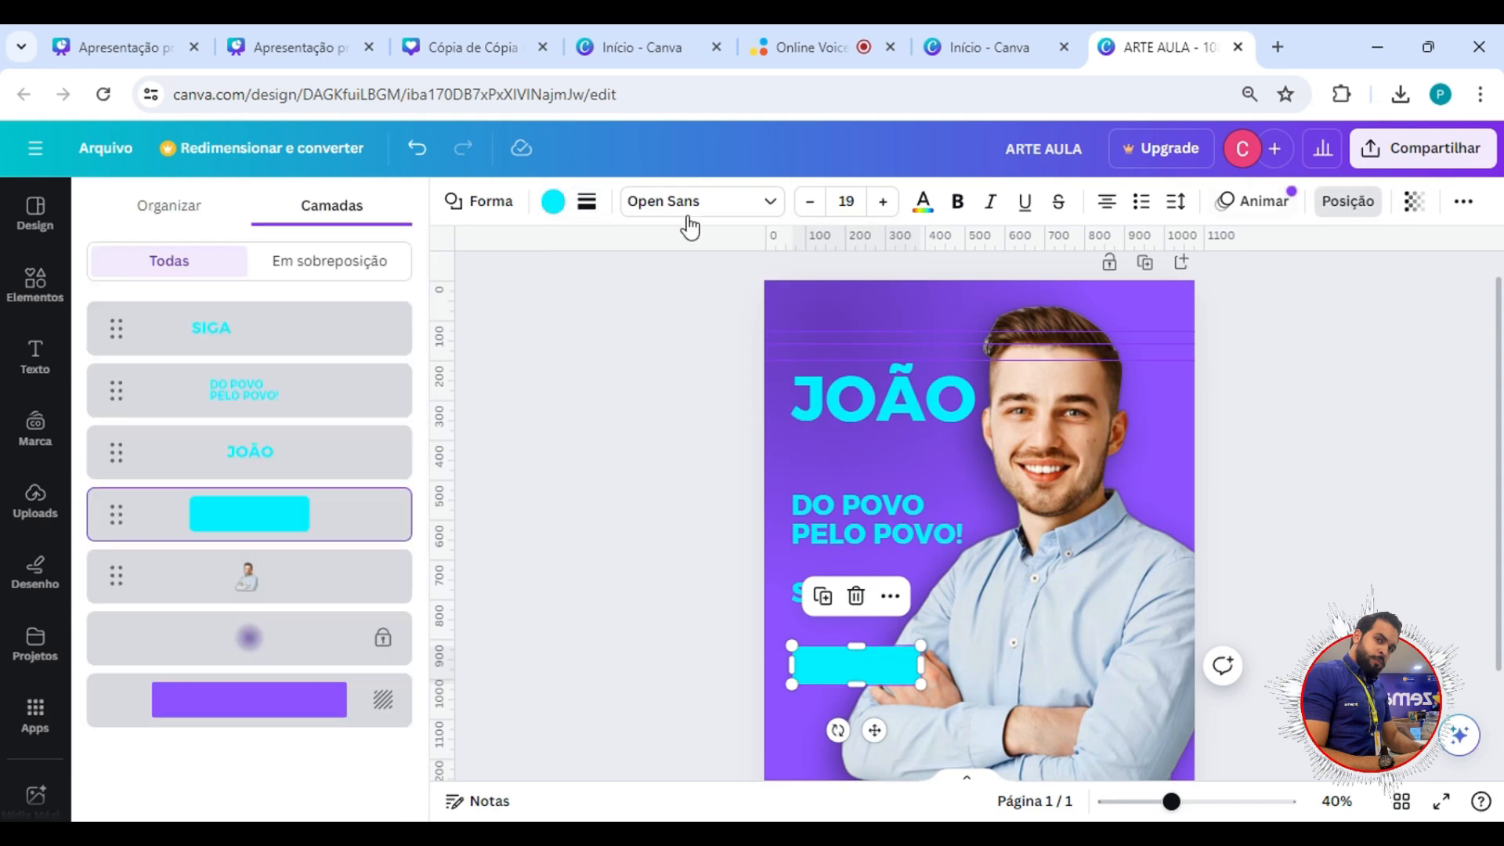
pyautogui.moveTo(291, 538); pyautogui.dragTo(309, 603)
pyautogui.click(774, 694)
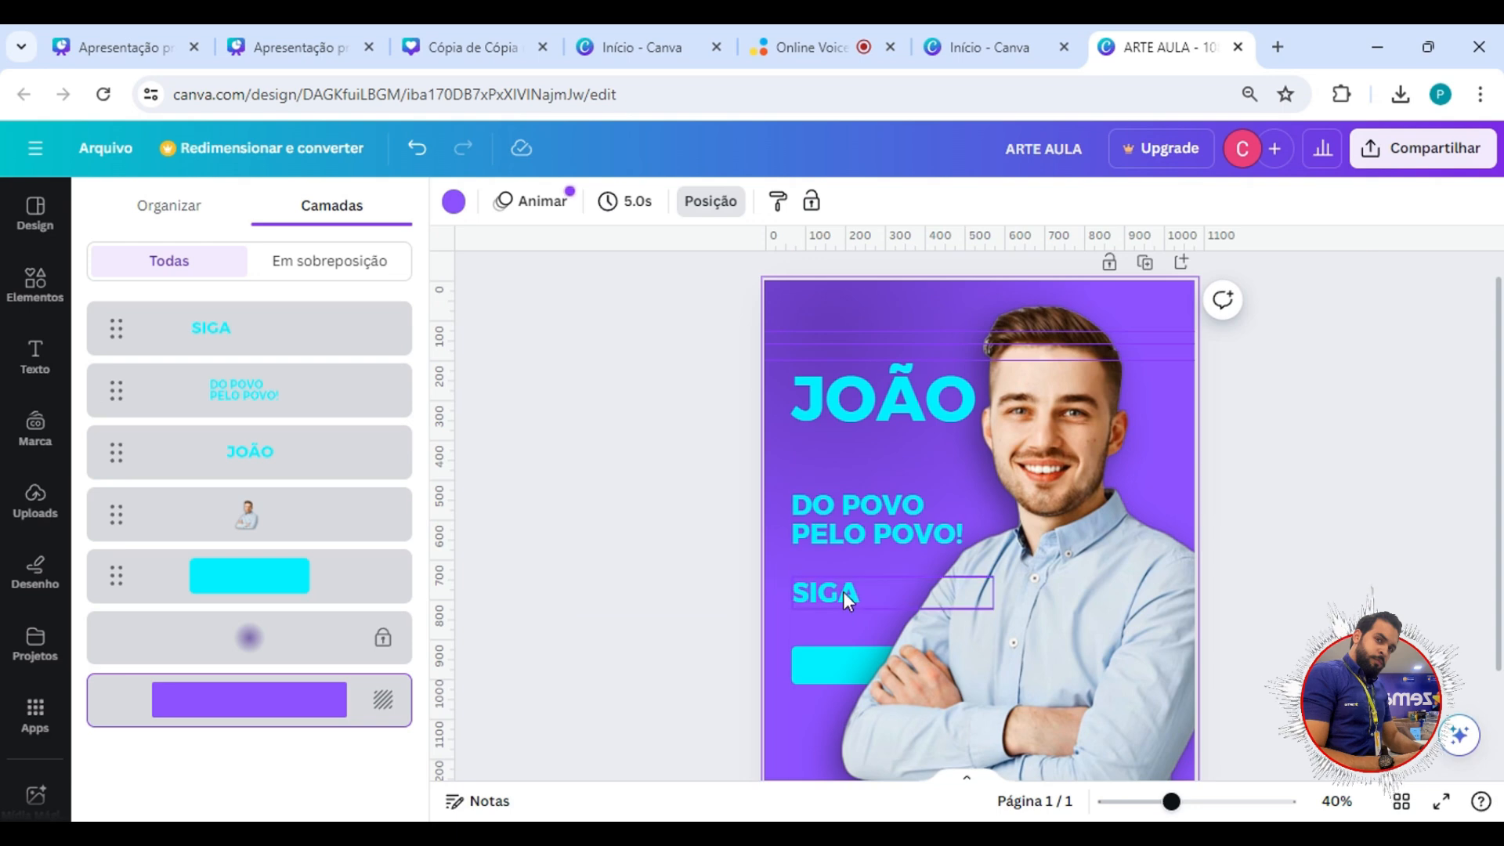
# Duplicate the candidate's first-name text just below itself and replace the copy's wording with the surname.
pyautogui.click(934, 403)
pyautogui.moveTo(913, 388); pyautogui.dragTo(928, 458)
pyautogui.doubleClick(932, 468)
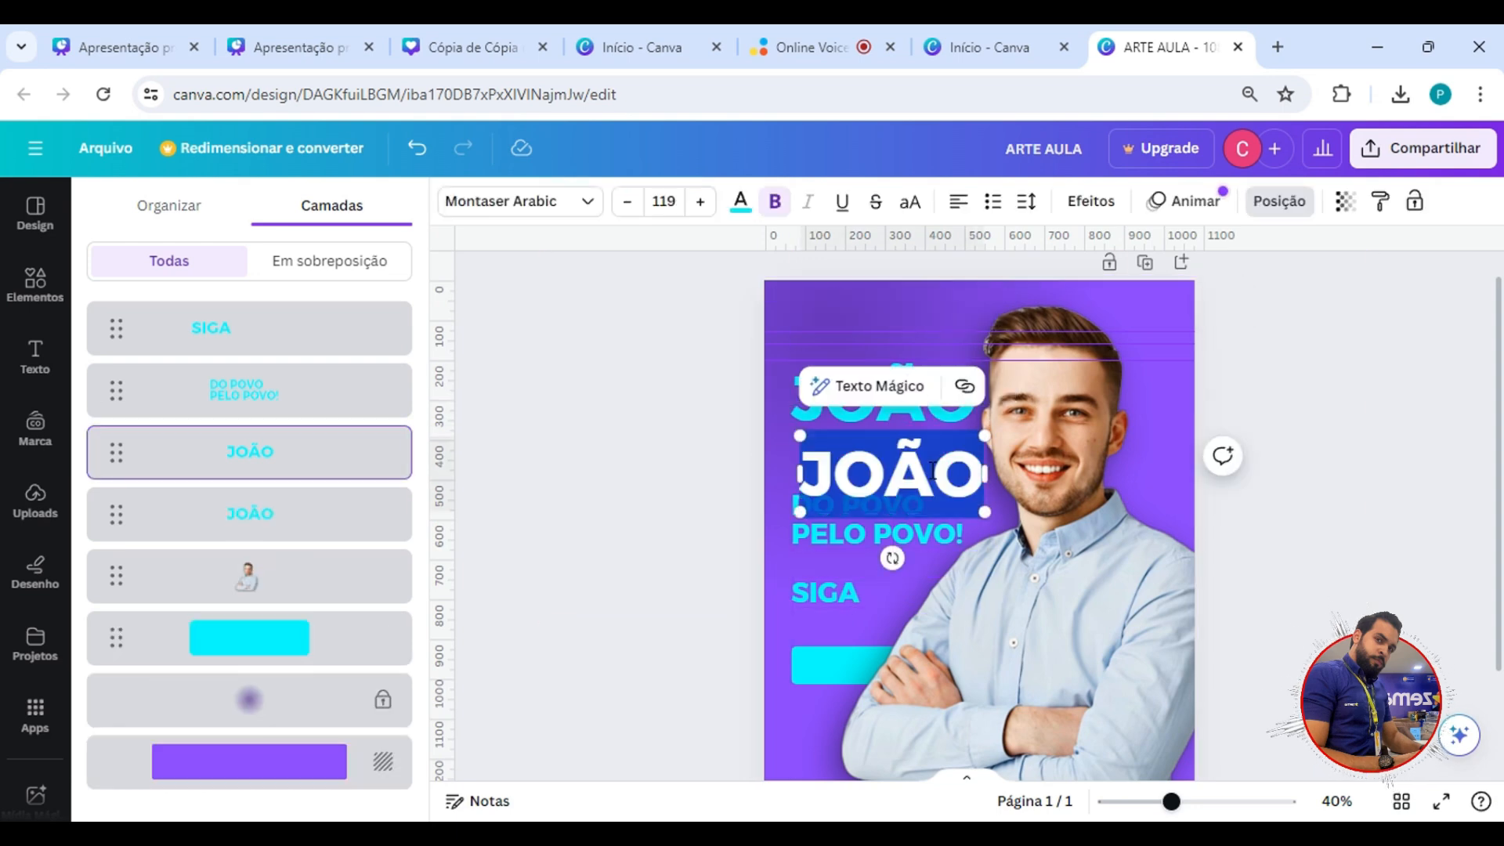
pyautogui.write('GOMES')
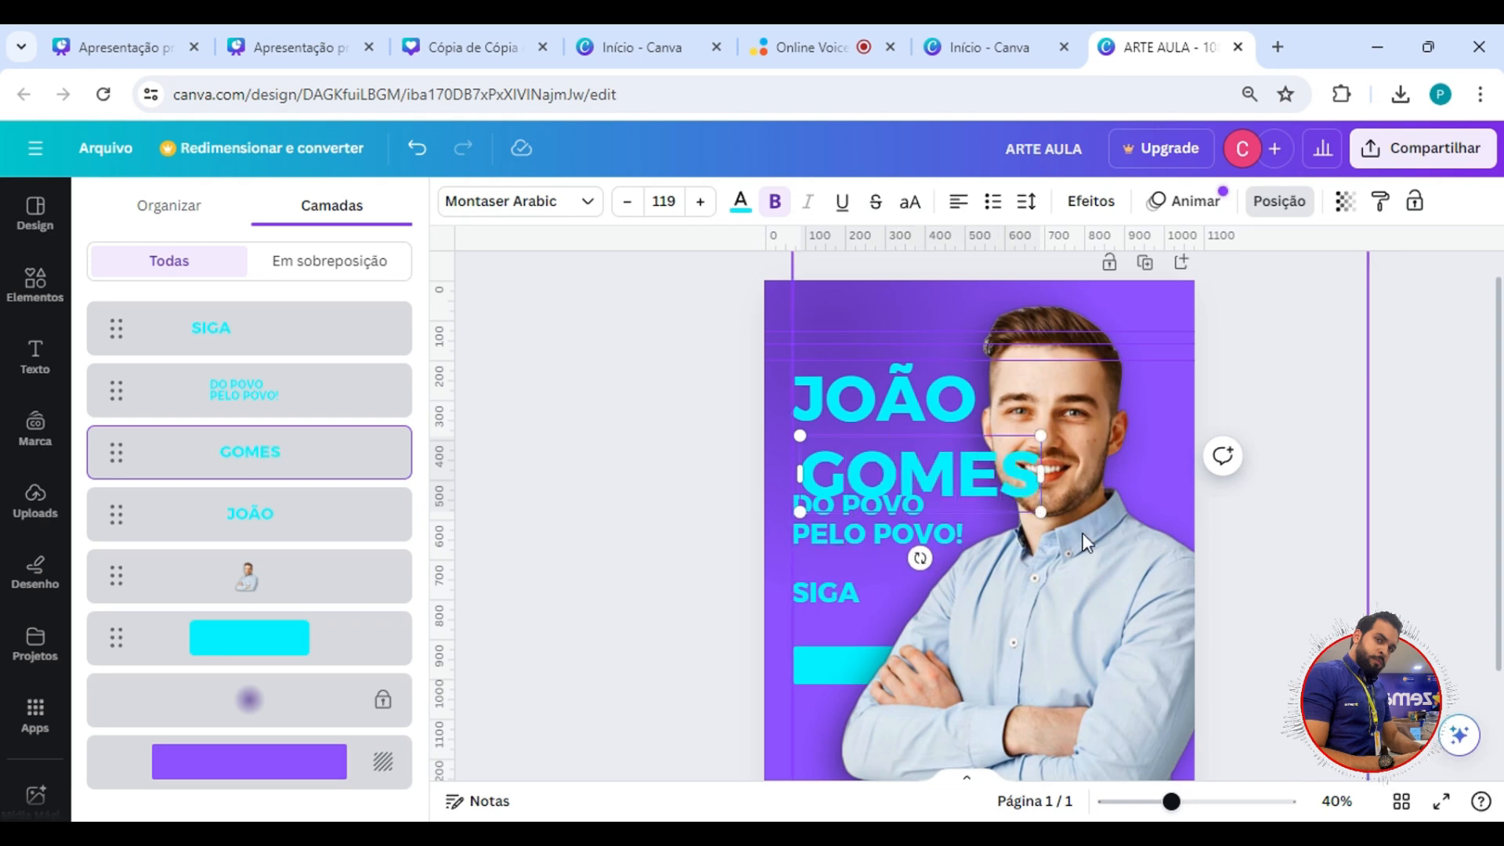
# Scale the surname down to size 76,9 and tuck it under the first name with their right edges aligned.
pyautogui.moveTo(1040, 512); pyautogui.dragTo(955, 485)
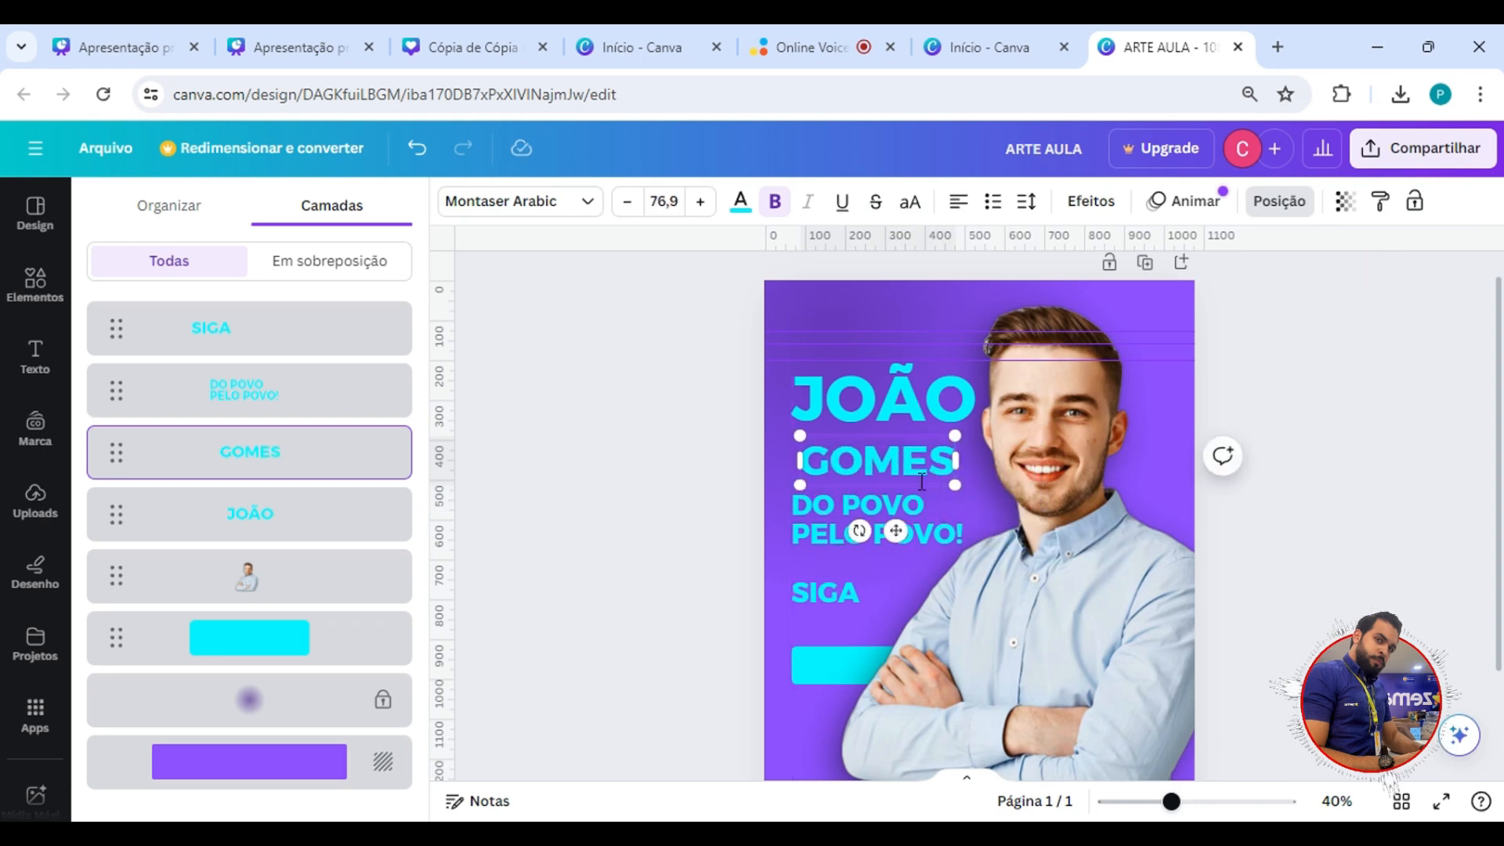
pyautogui.press('Escape')
pyautogui.moveTo(835, 473); pyautogui.dragTo(854, 453)
# Group the candidate's first name and surname into one object.
pyautogui.click(798, 321)
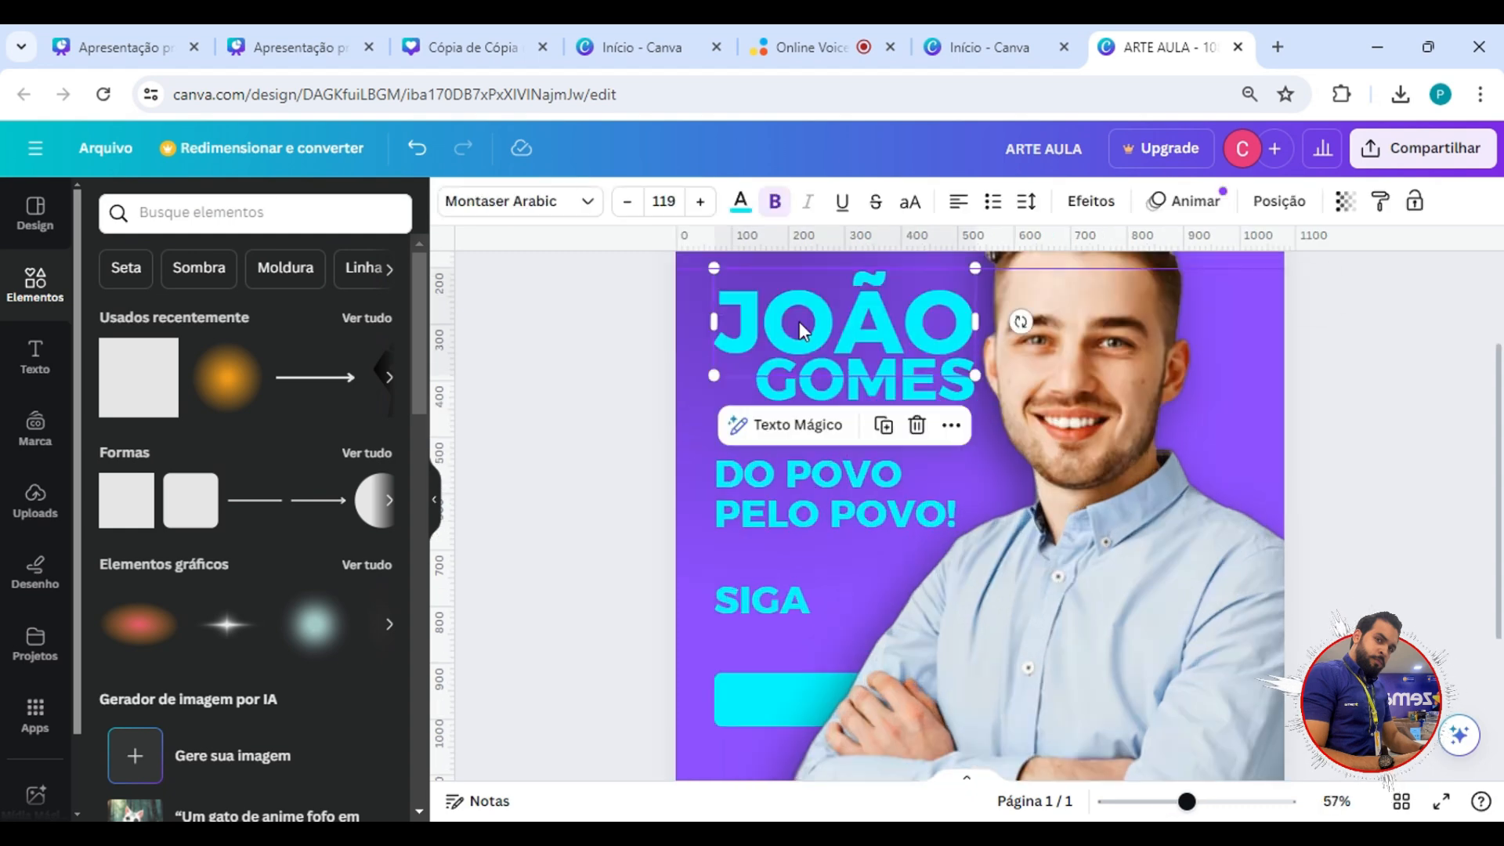
pyautogui.keyDown('shift'); pyautogui.click(818, 382); pyautogui.keyUp('shift')
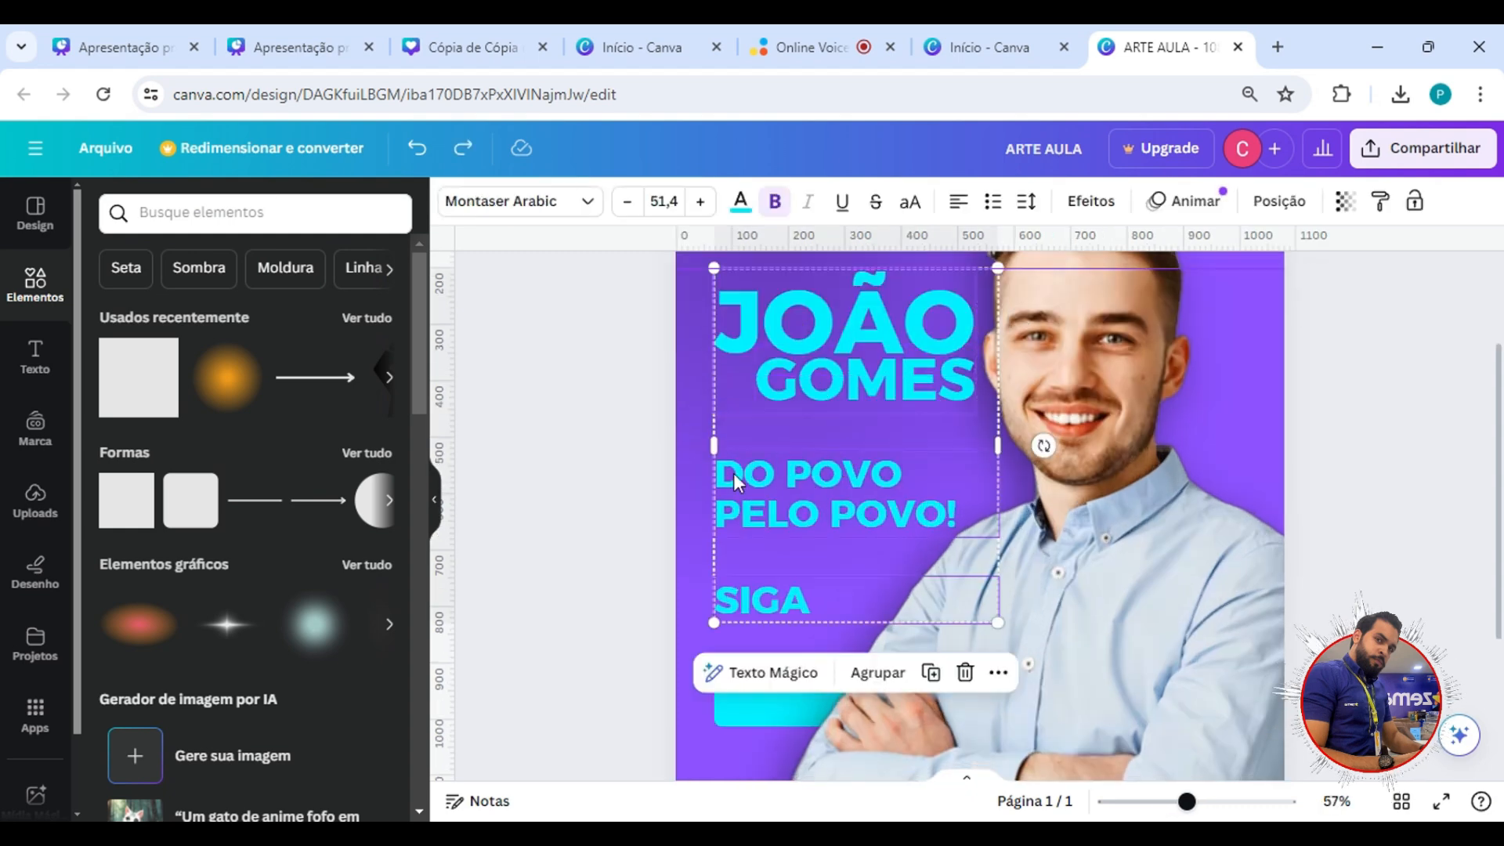
pyautogui.click(658, 501)
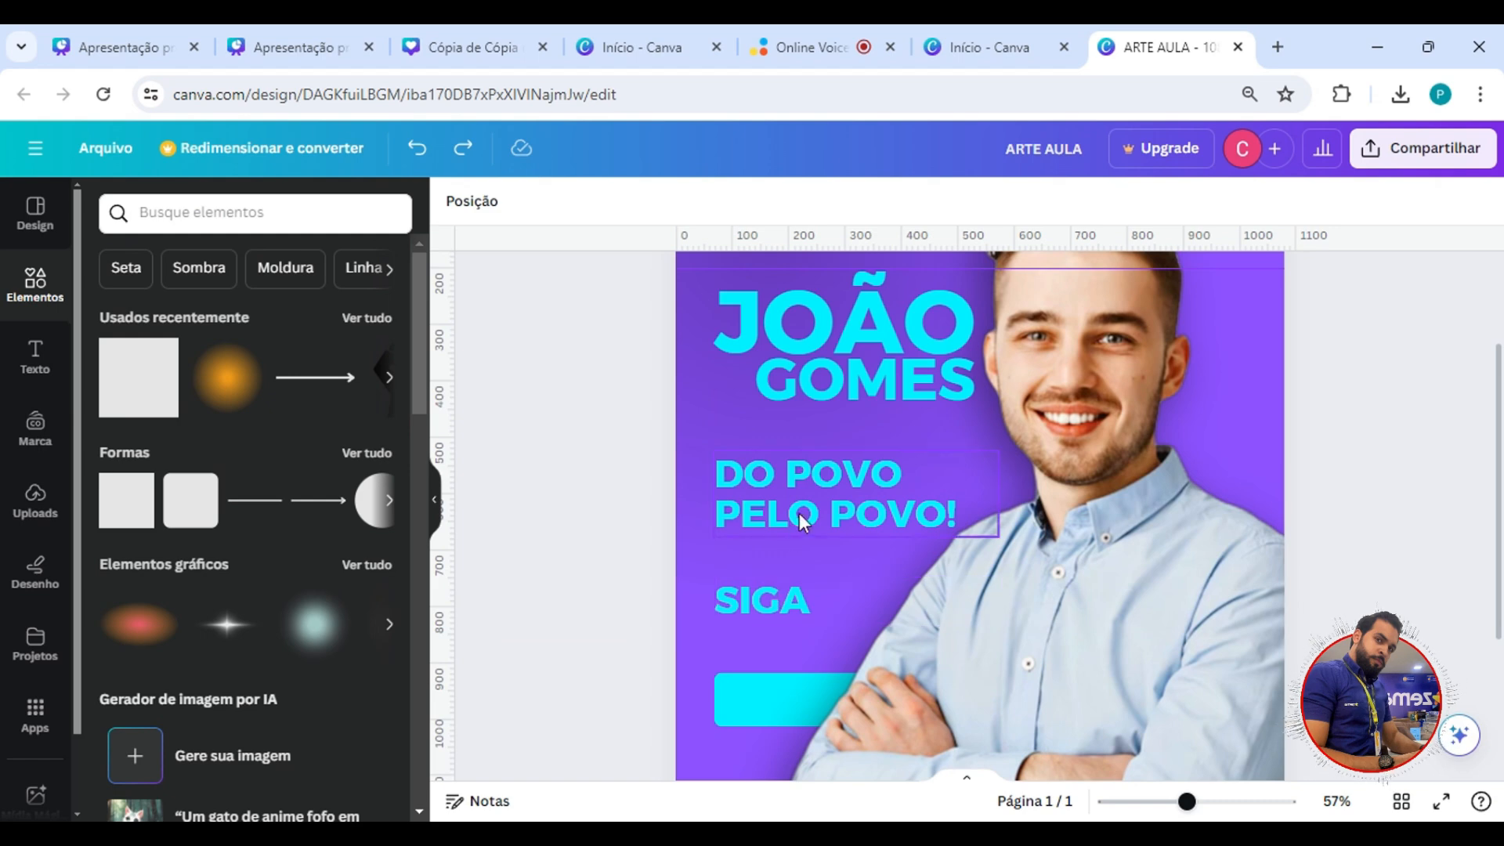
pyautogui.click(810, 340)
pyautogui.click(661, 426)
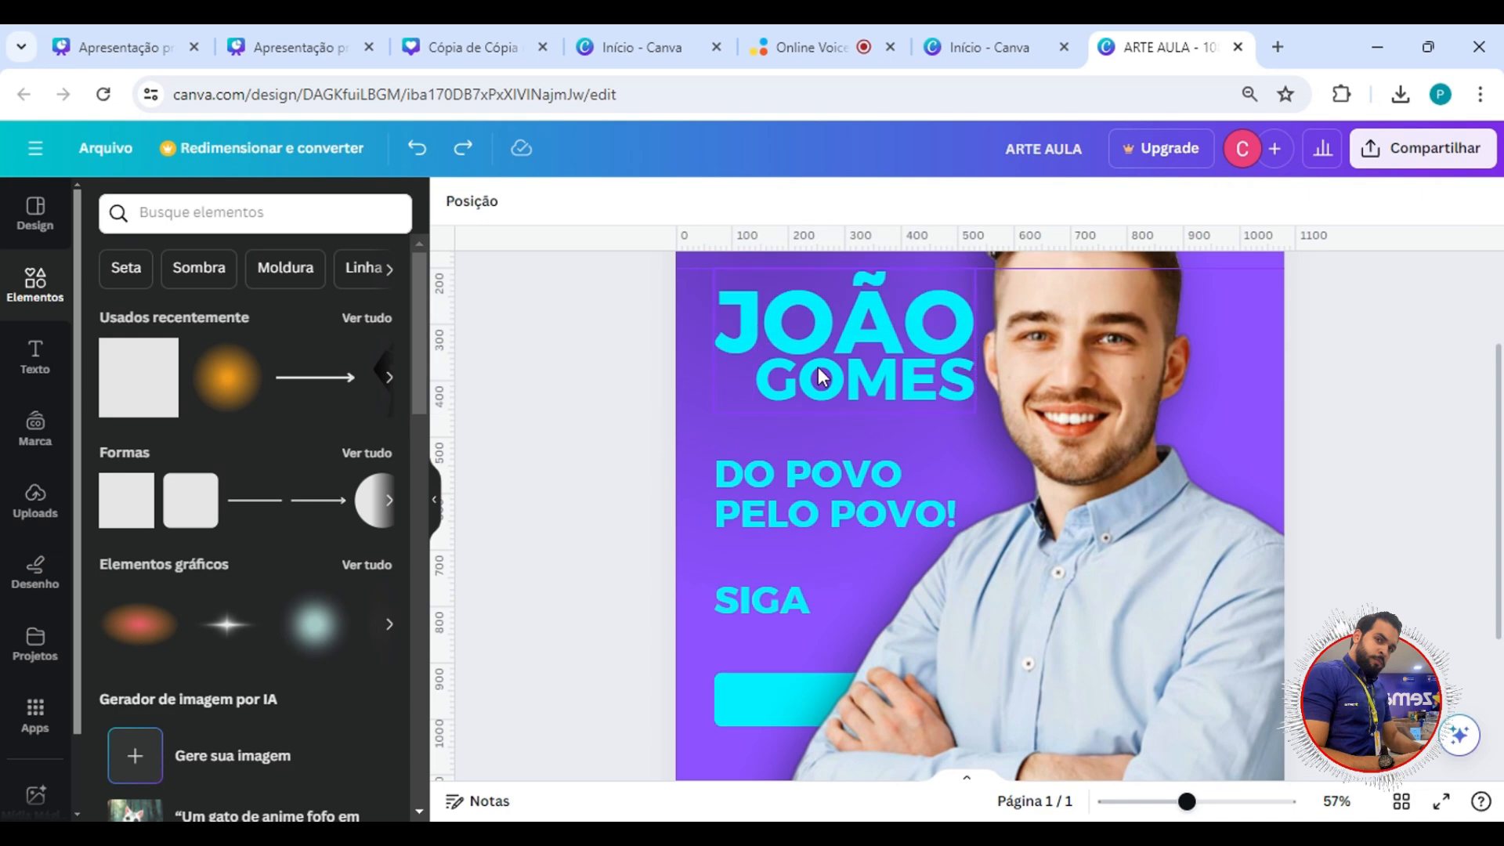
# Select the name group, slogan and SIGA together and distribute them with Espaçamento equilibrado set to Vertical.
pyautogui.click(815, 377)
pyautogui.keyDown('shift'); pyautogui.click(734, 484); pyautogui.keyUp('shift')
pyautogui.keyDown('shift'); pyautogui.click(746, 597); pyautogui.keyUp('shift')
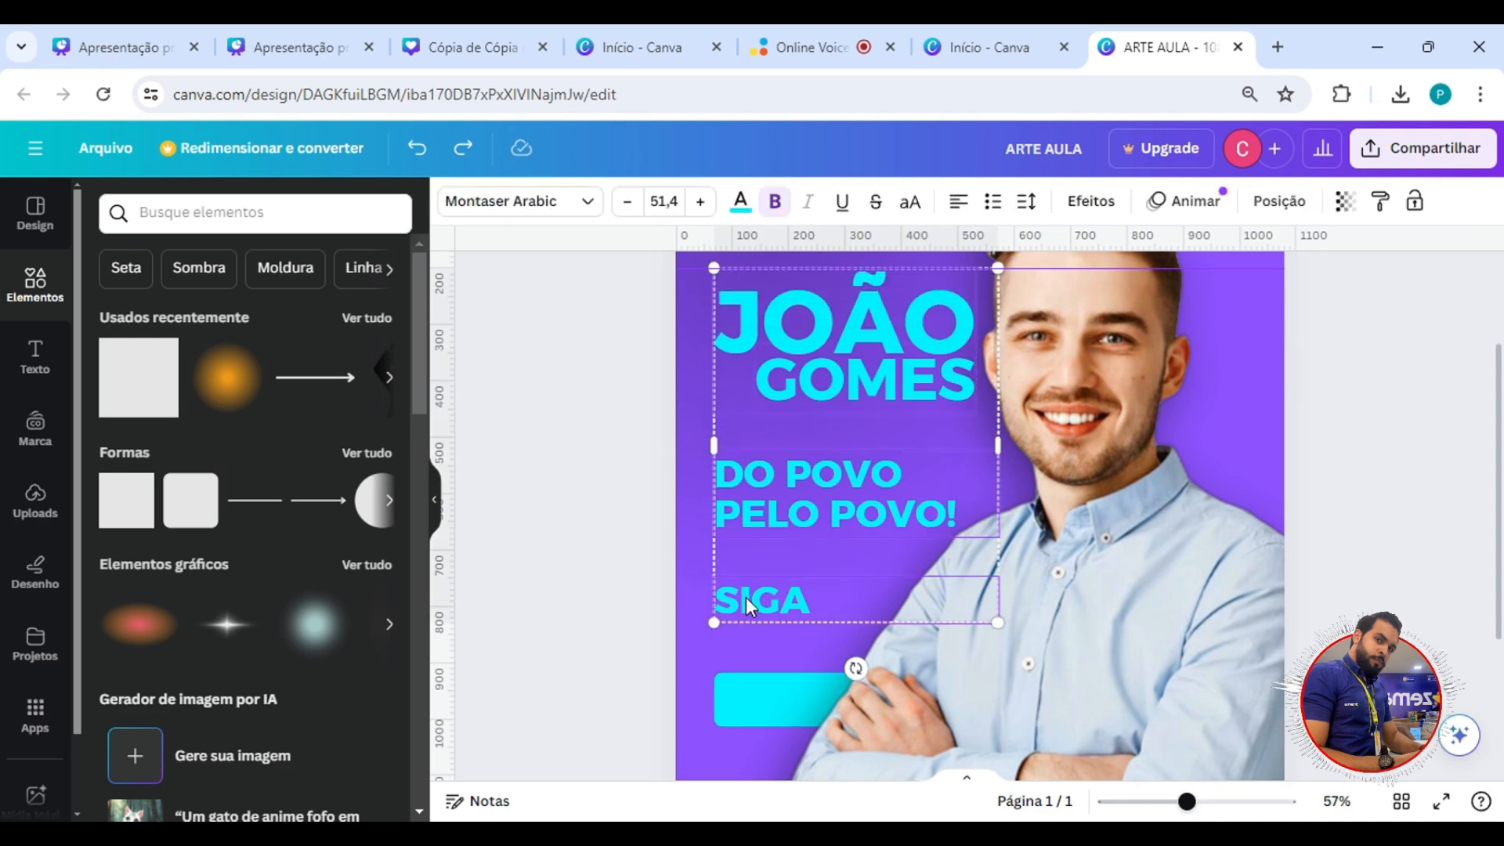
pyautogui.rightClick(877, 510)
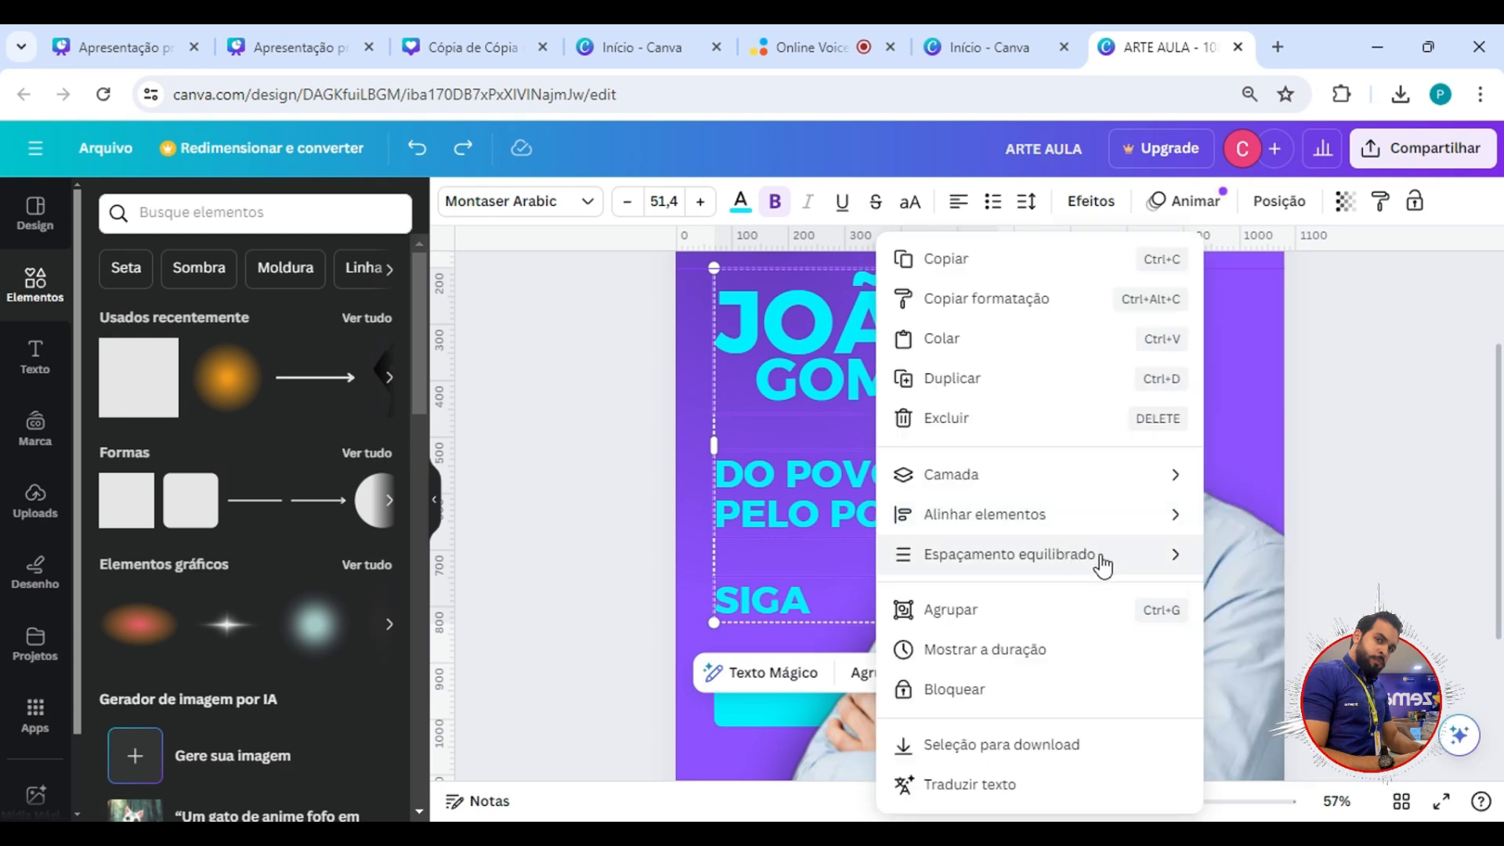
pyautogui.moveTo(1178, 563)
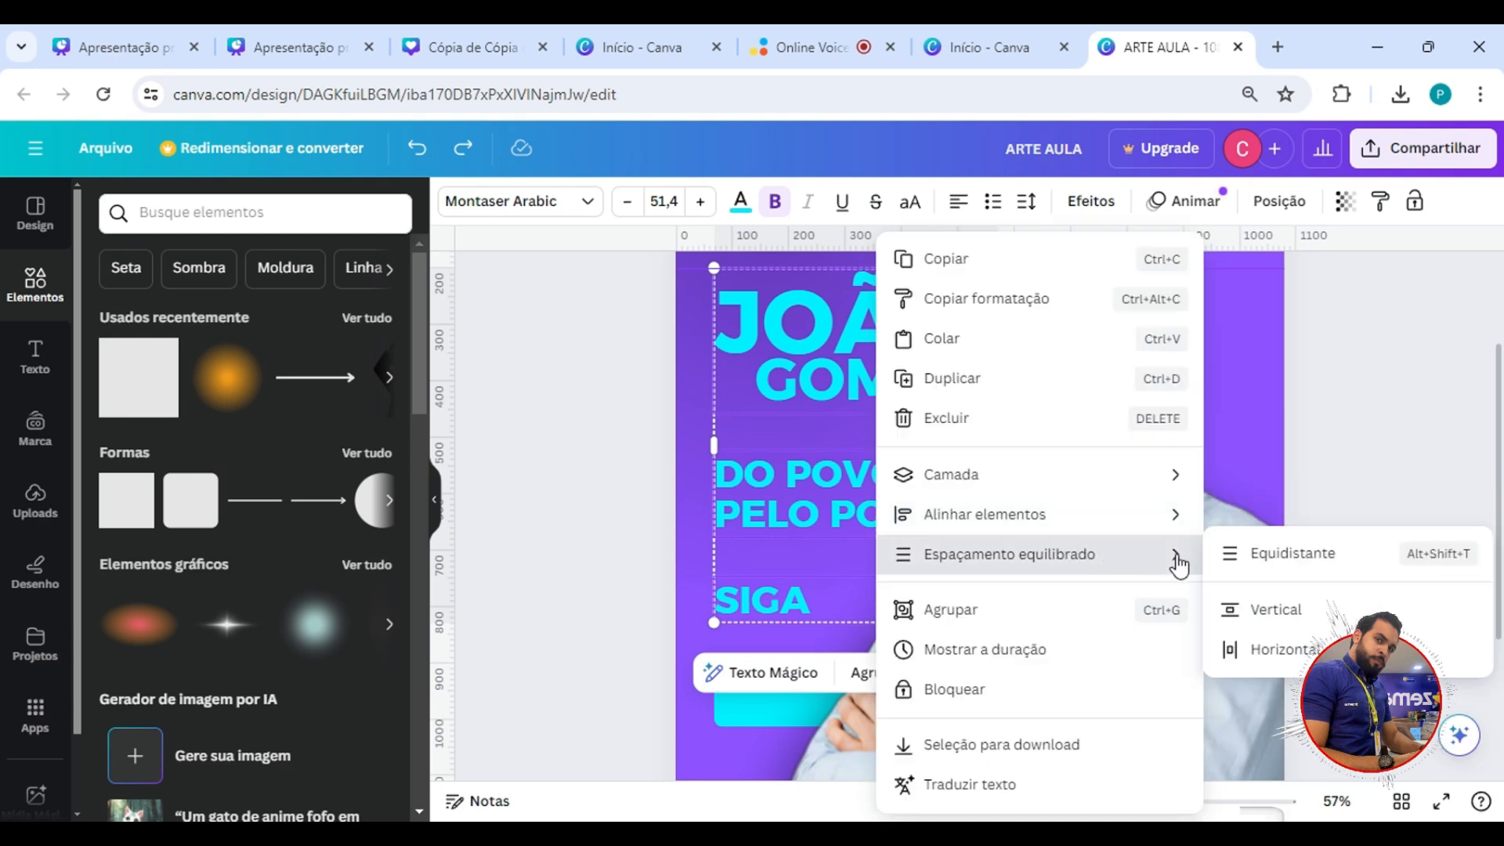
pyautogui.click(1273, 623)
pyautogui.click(679, 554)
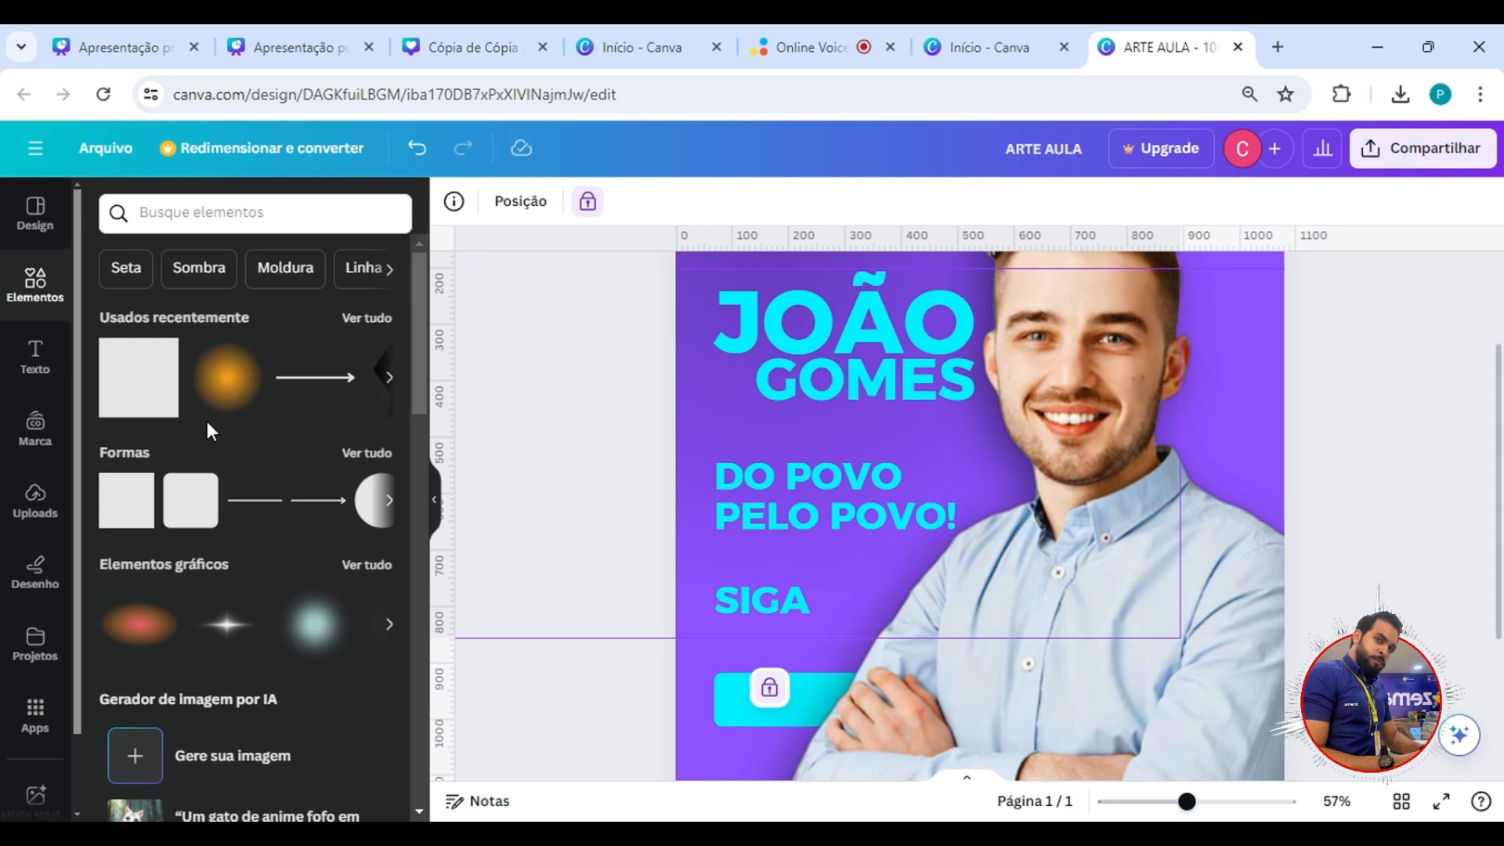
# Compare the gaps below the surname and above SIGA using a flattened square and its duplicate as temporary spacers, and remove both.
pyautogui.click(137, 395)
pyautogui.moveTo(1050, 505); pyautogui.dragTo(932, 435)
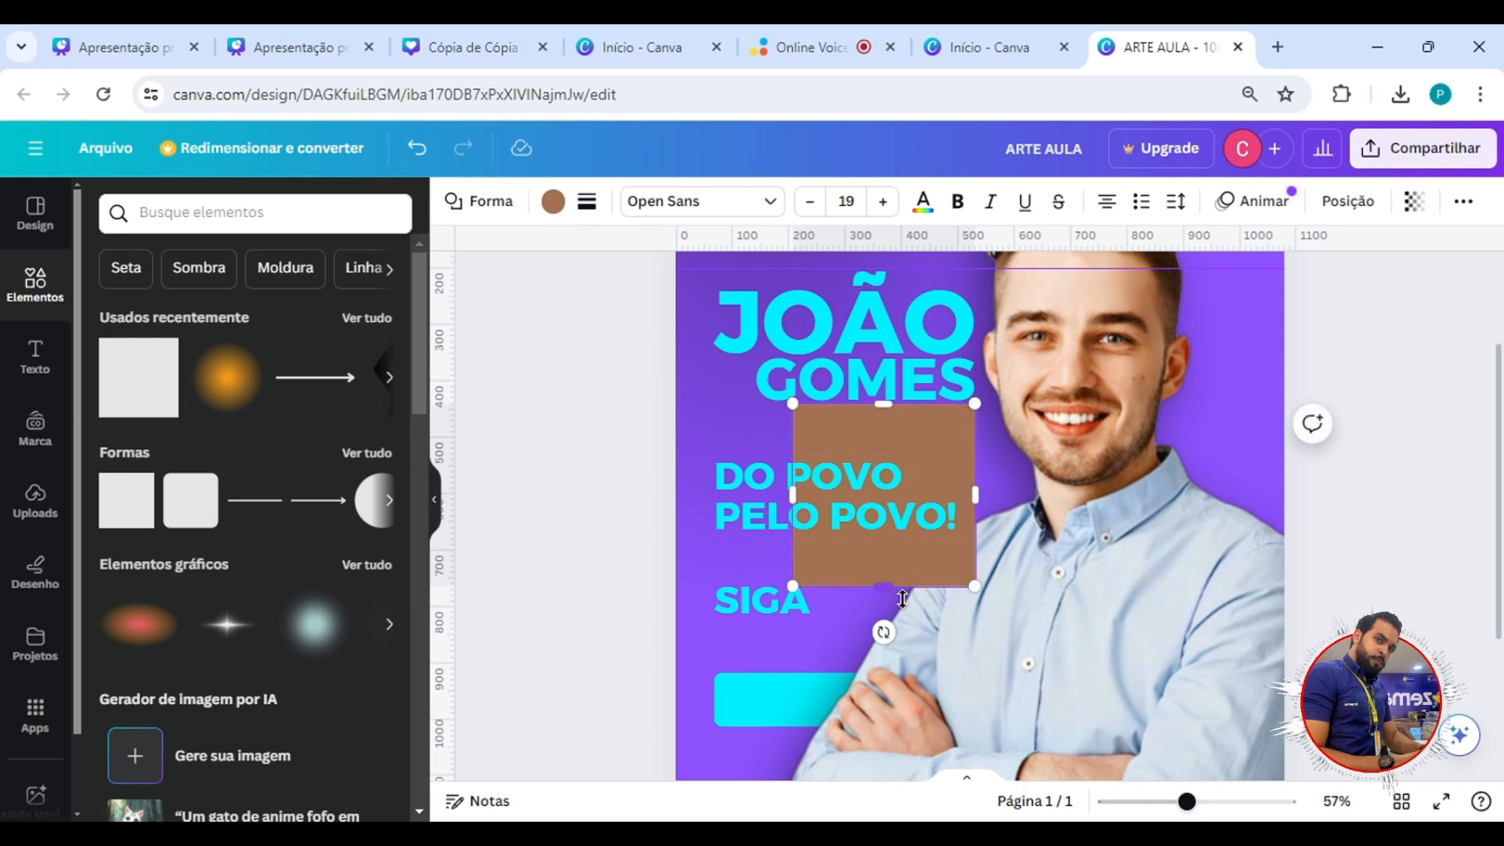
pyautogui.moveTo(884, 585); pyautogui.dragTo(911, 476)
pyautogui.click(748, 412)
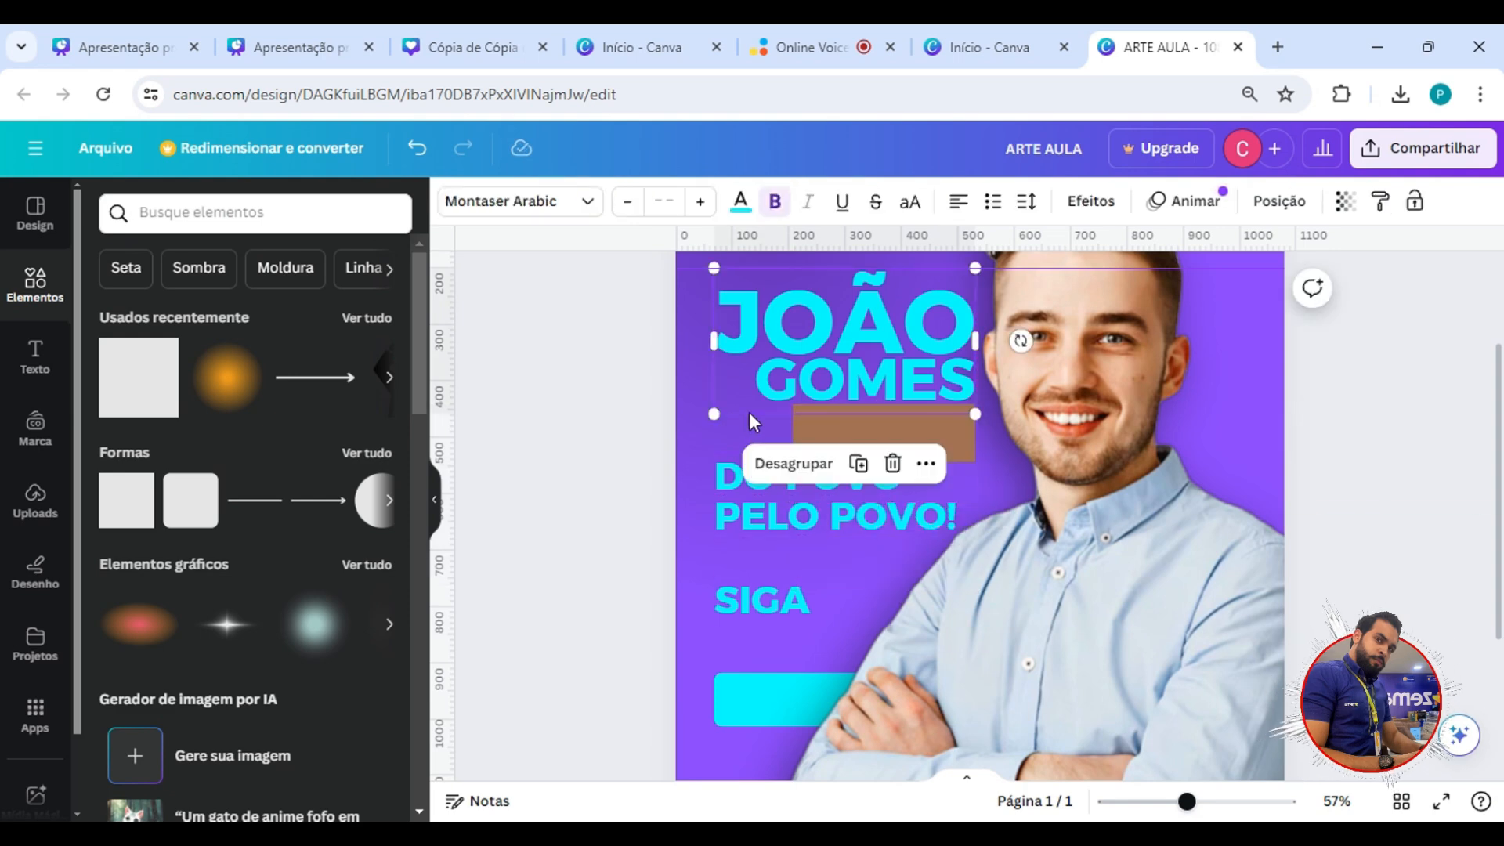
pyautogui.click(832, 422)
pyautogui.moveTo(835, 421); pyautogui.dragTo(774, 557)
pyautogui.click(788, 603)
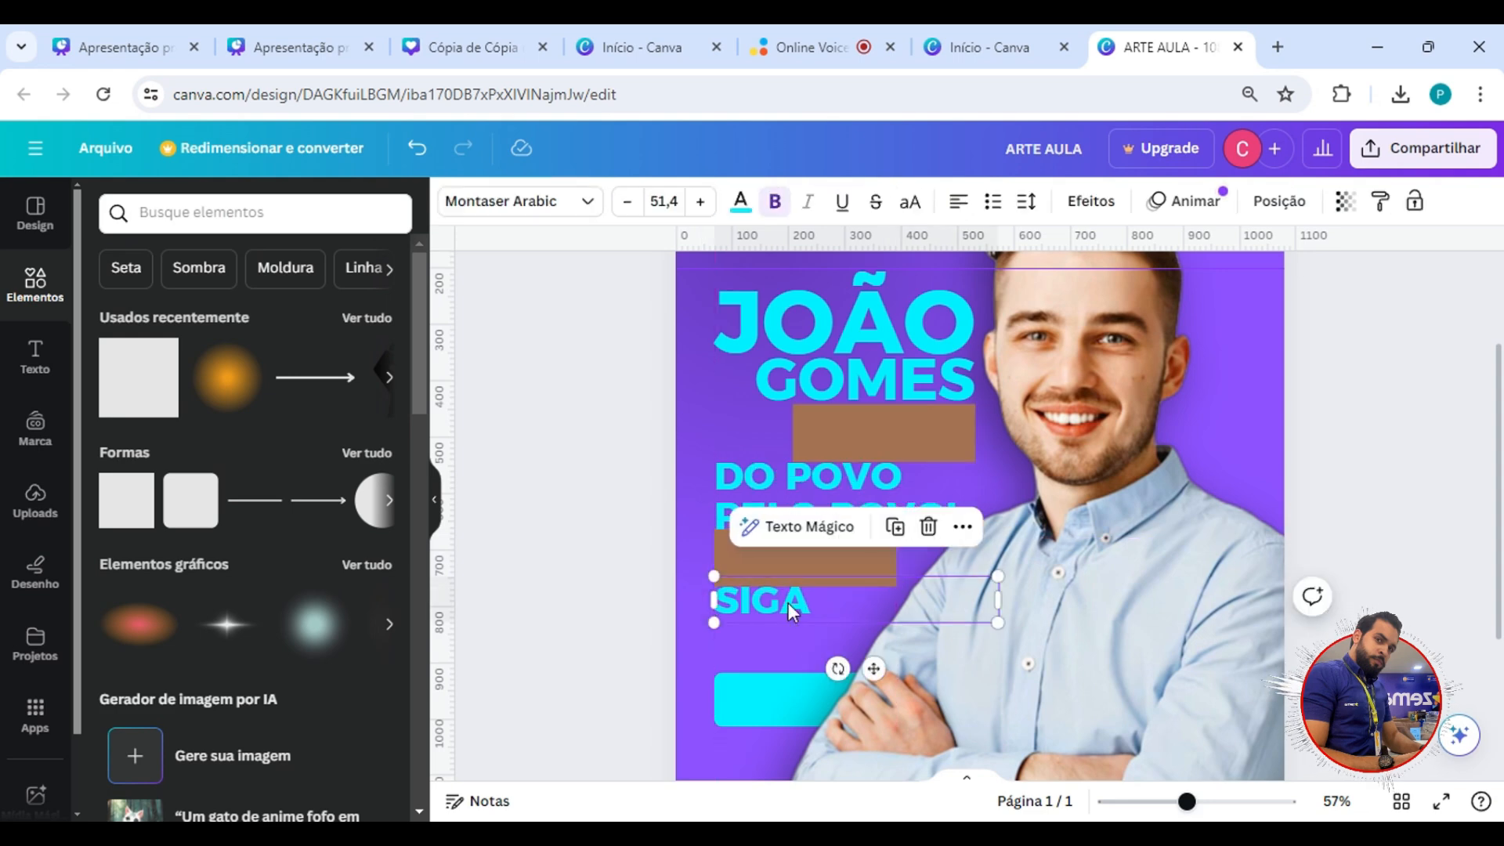
# Move the candidate's photo toward the page's upper right, clear of the name, slogan and button bar, and deselect it.
pyautogui.scroll(-4, 839, 439)
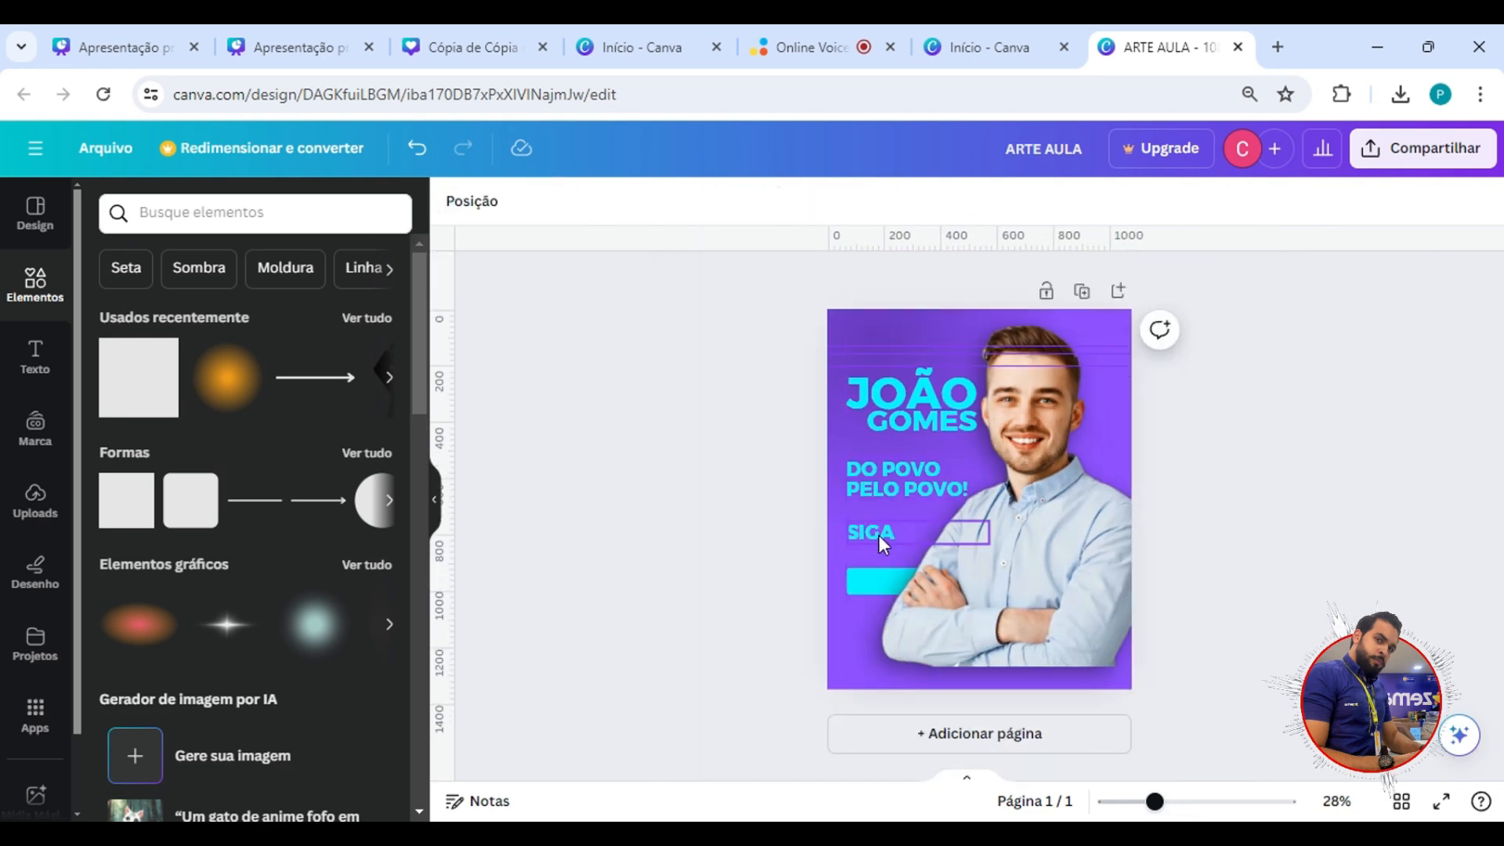
pyautogui.click(1024, 477)
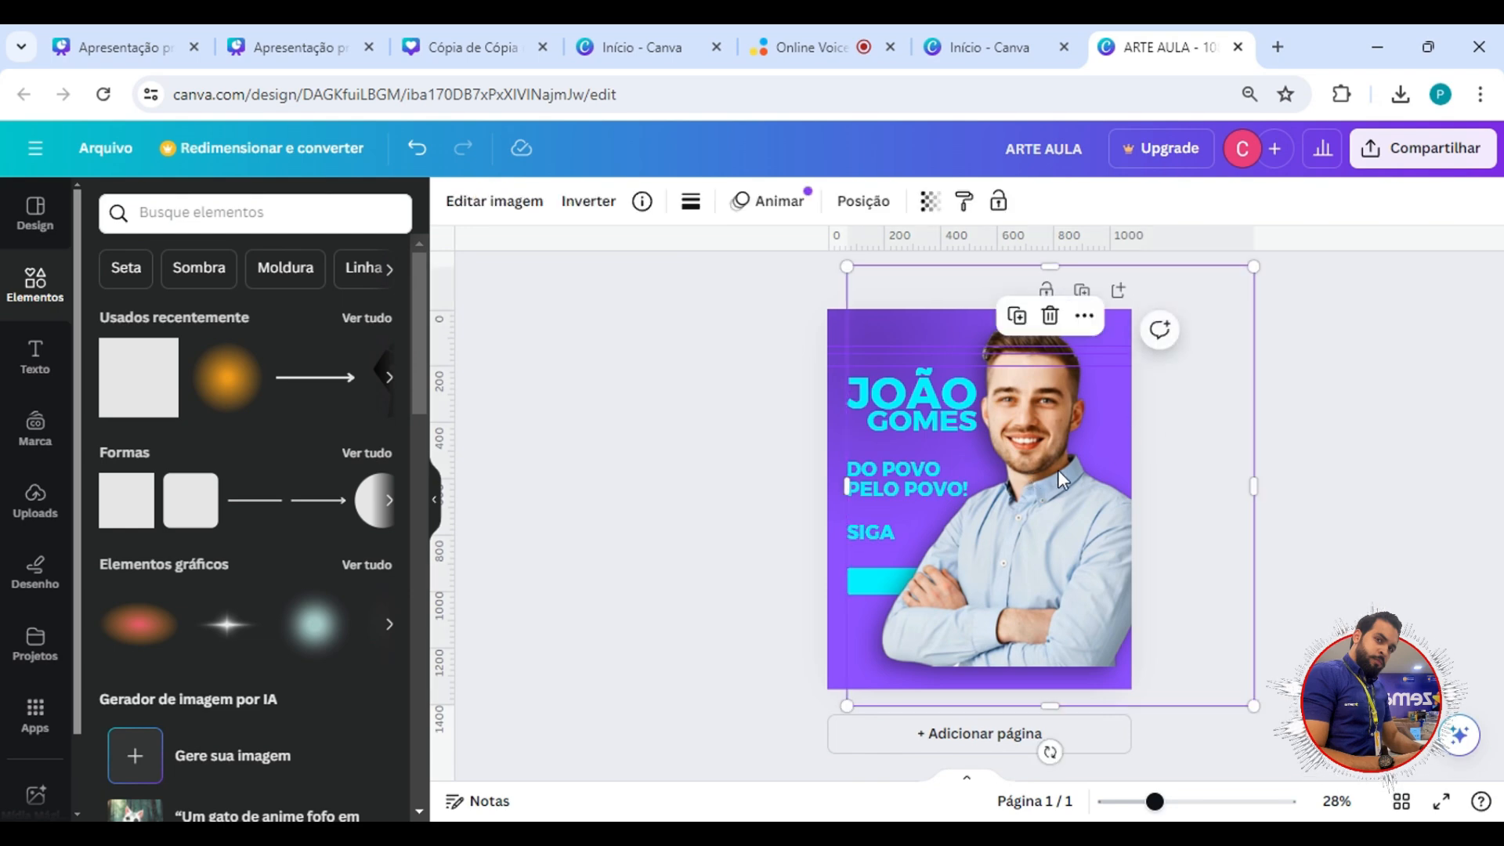
pyautogui.moveTo(1025, 477); pyautogui.dragTo(1089, 449)
pyautogui.click(828, 323)
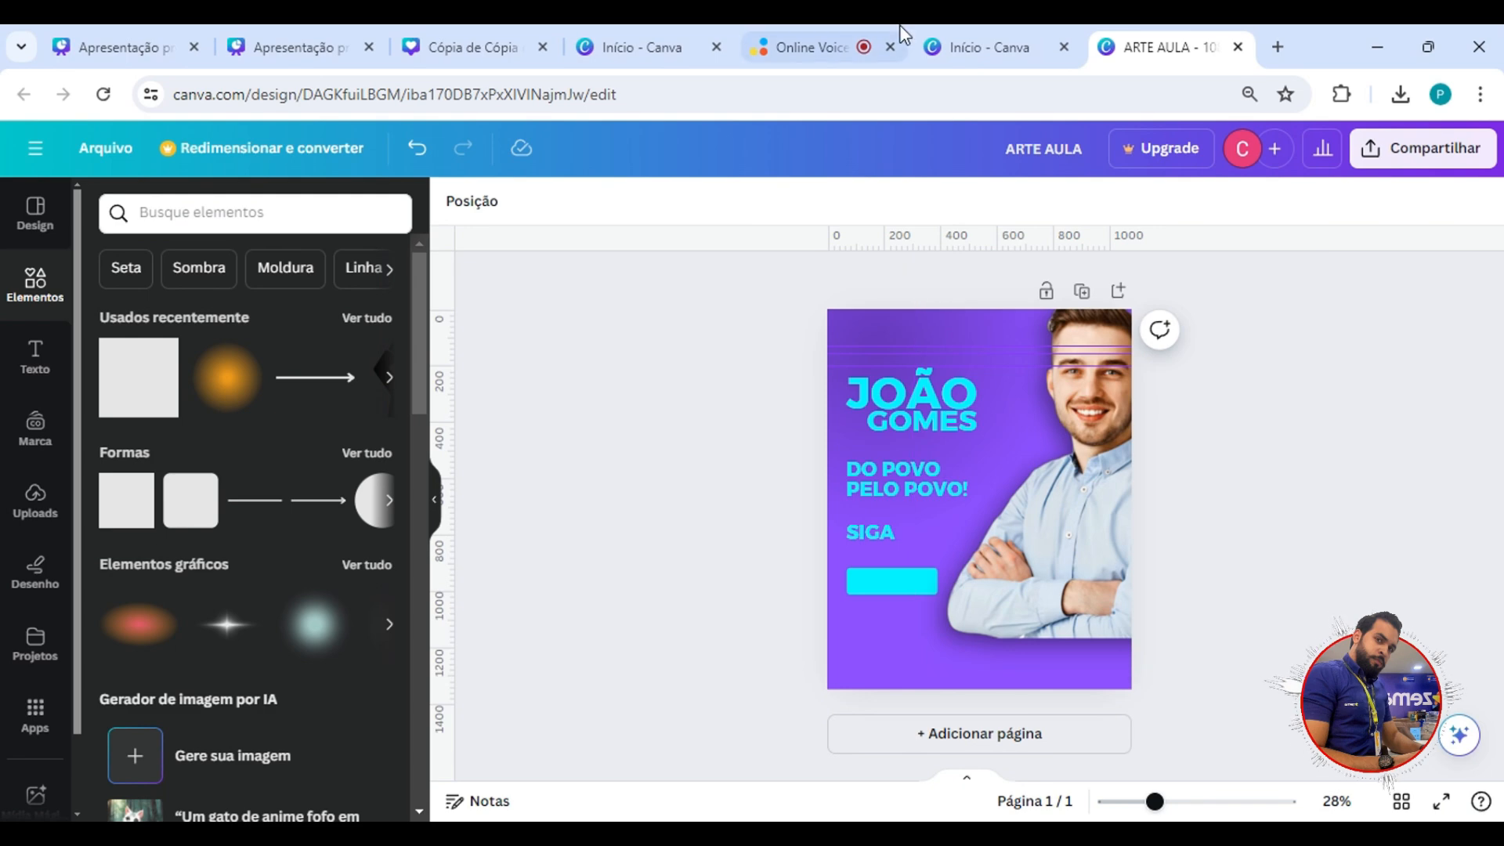
# Switch to the presentation and examine the wrong and right layout examples on the ESPAÇAMENTO slide.
pyautogui.click(324, 38)
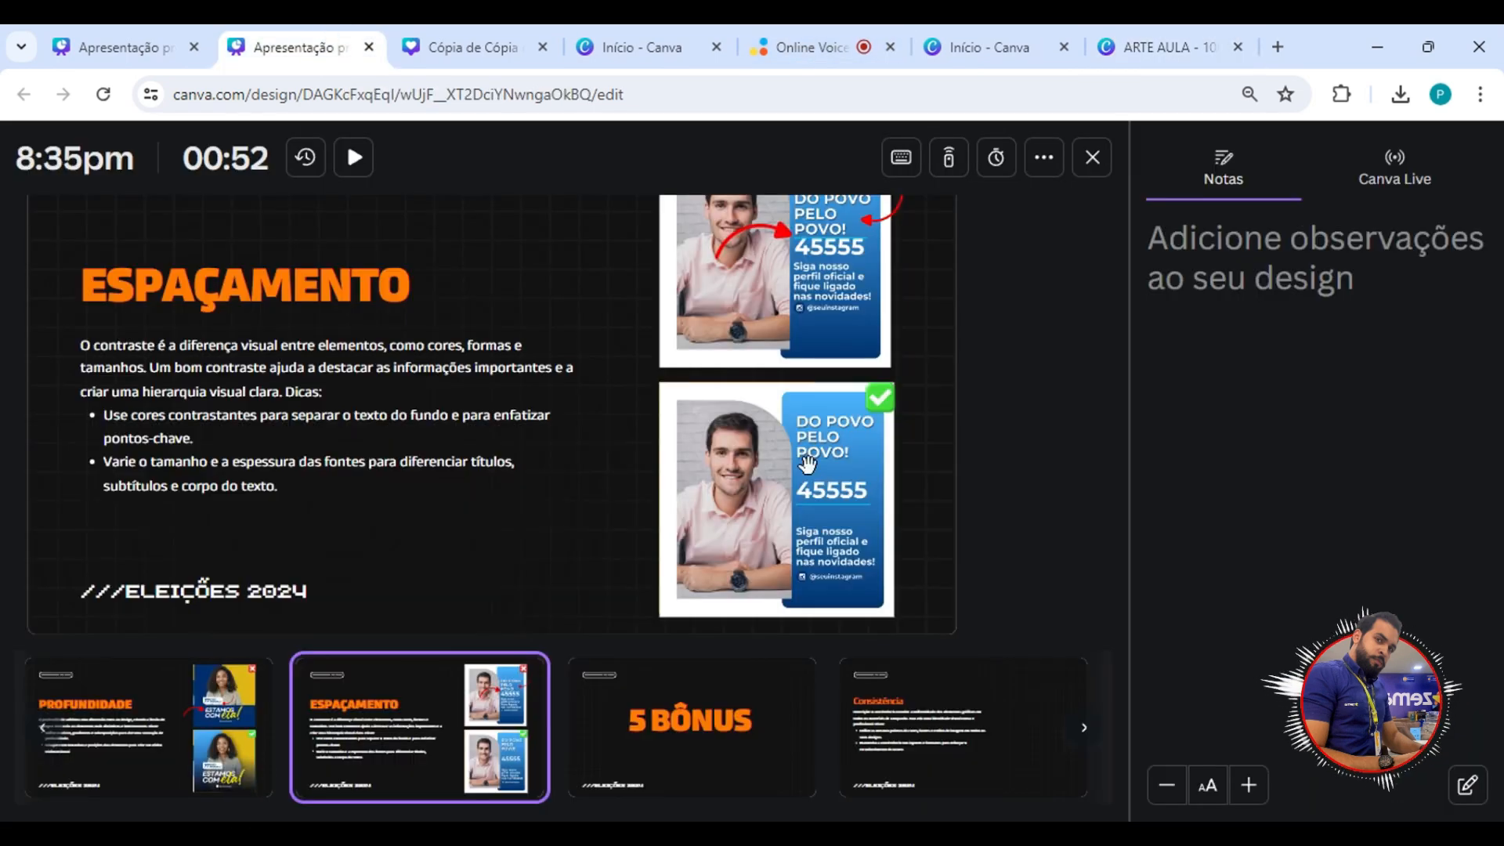
pyautogui.scroll(1, 862, 480)
pyautogui.scroll(-1, 862, 480)
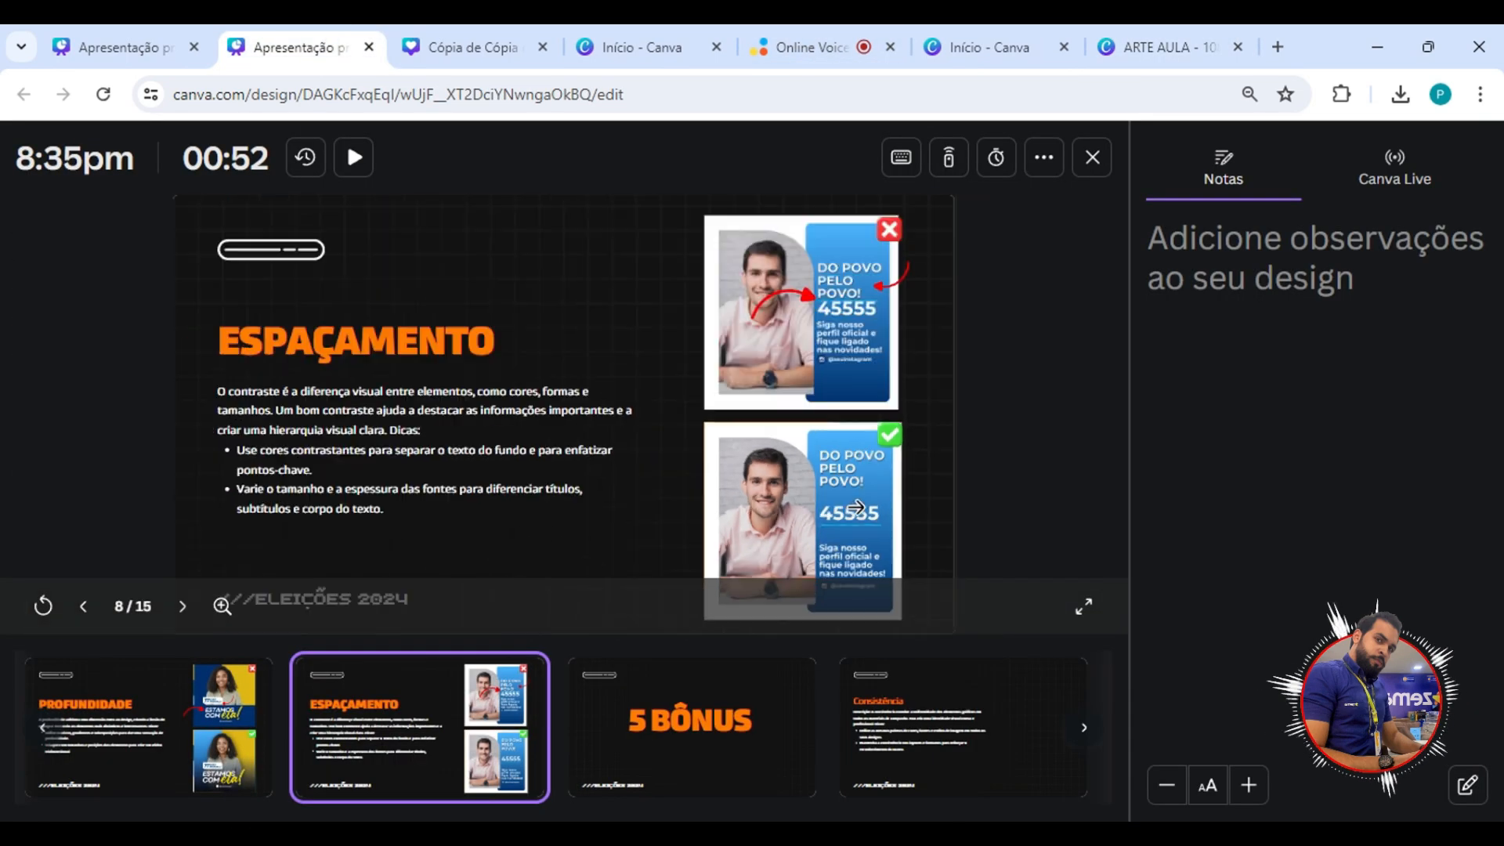
pyautogui.scroll(-1, 1309, 560)
pyautogui.scroll(-2, 1311, 560)
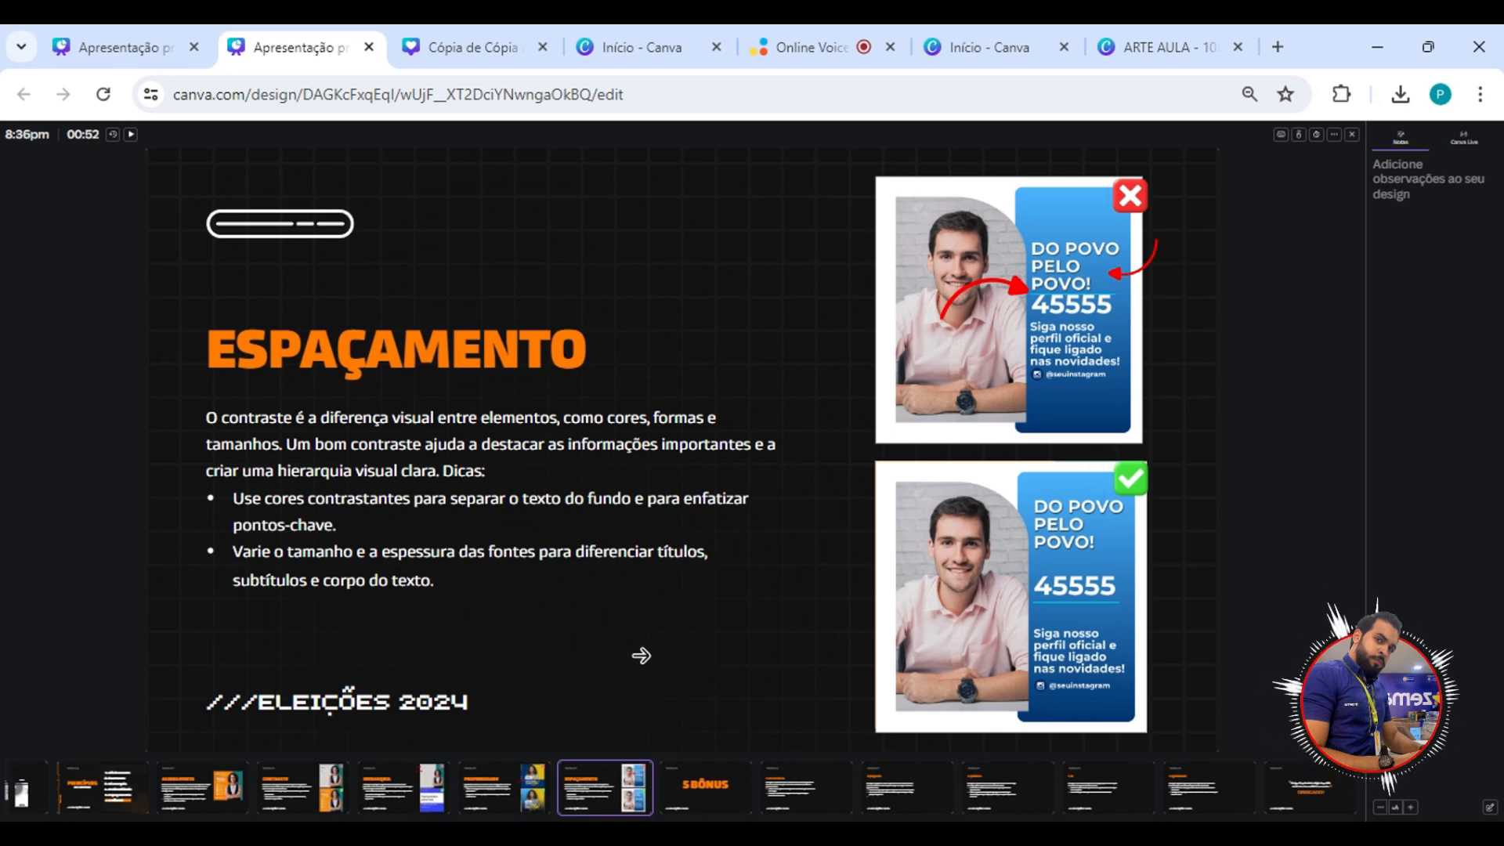
# Review the principle slides in order from ALINHAMENTO through ESPAÇAMENTO, and advance to the 5 BÔNUS slide.
pyautogui.click(170, 802)
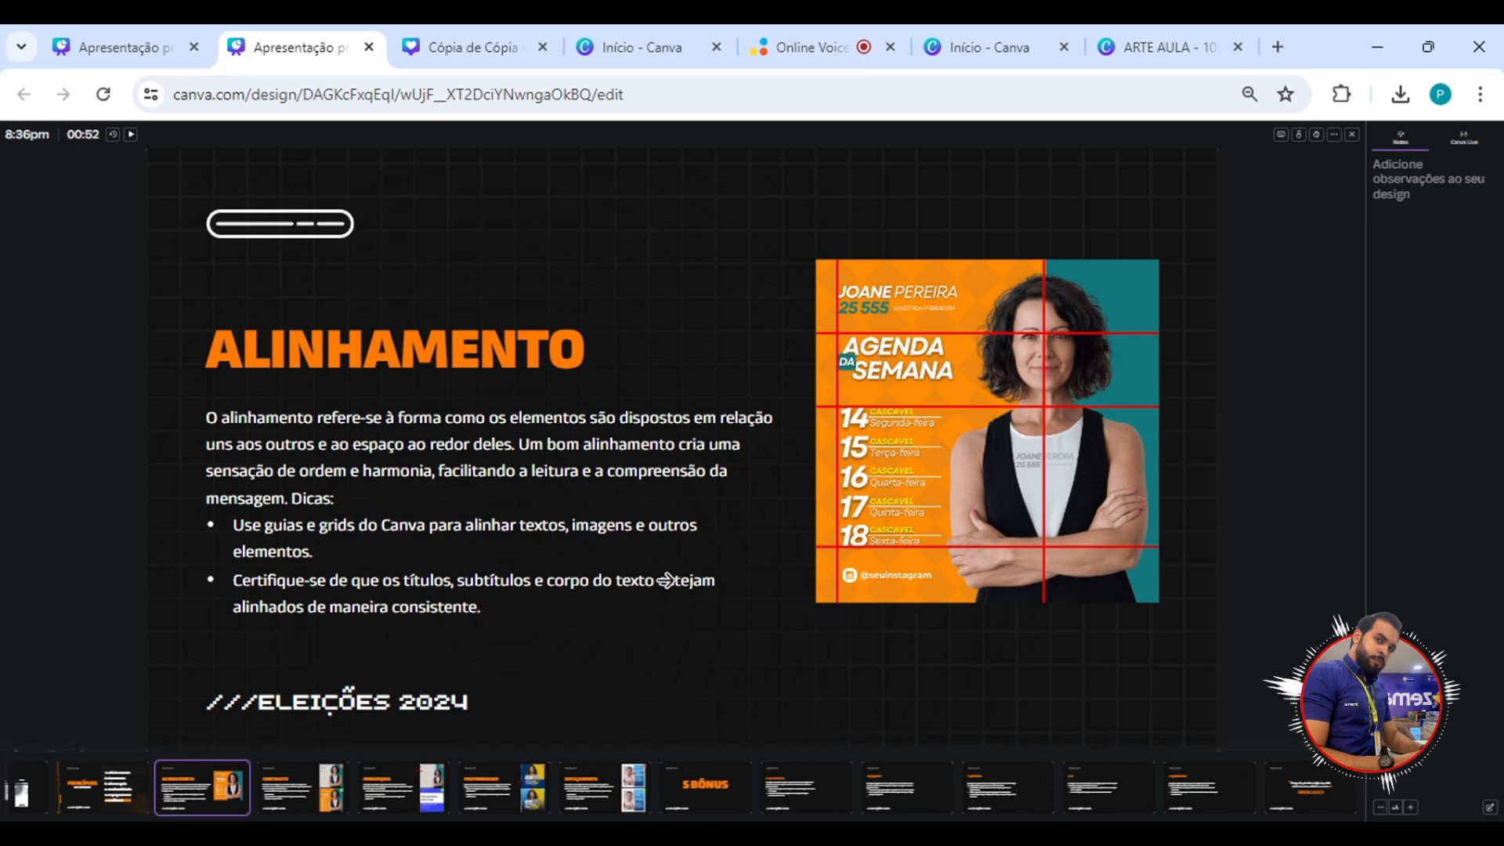
pyautogui.press('Right')
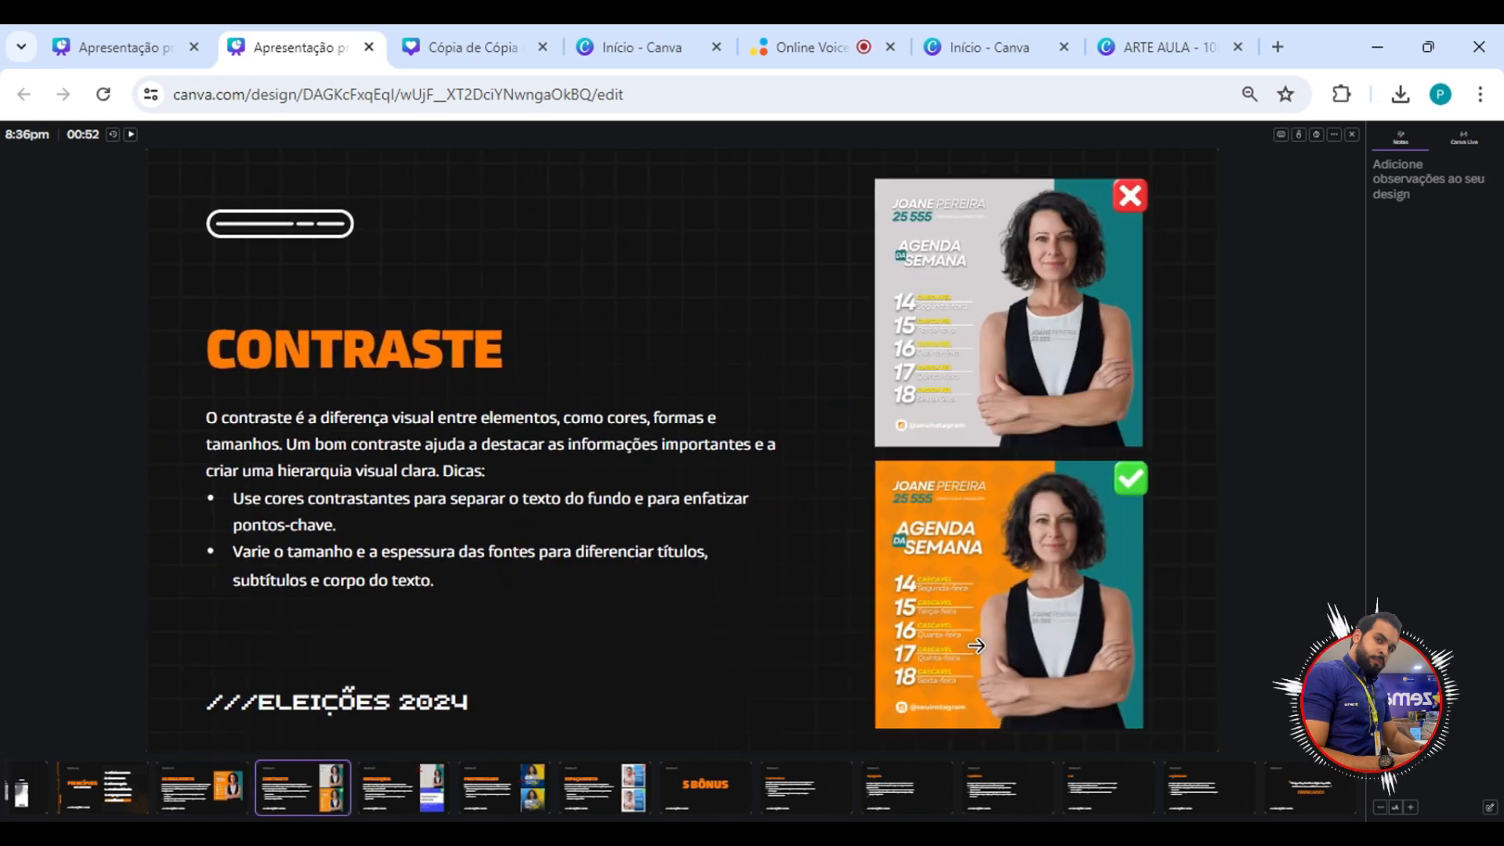
pyautogui.press('Right')
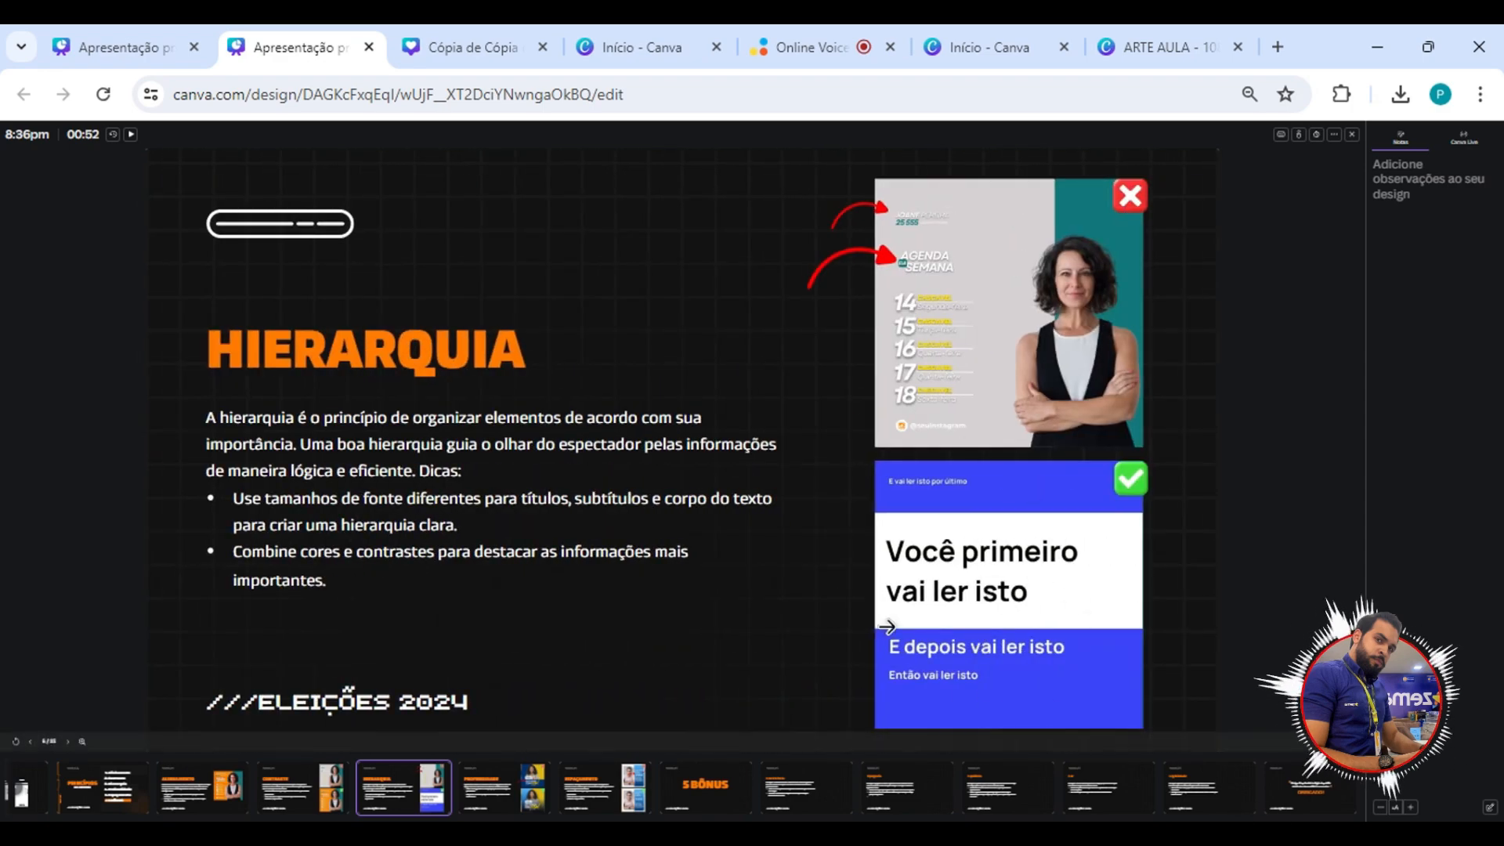
pyautogui.press('Right')
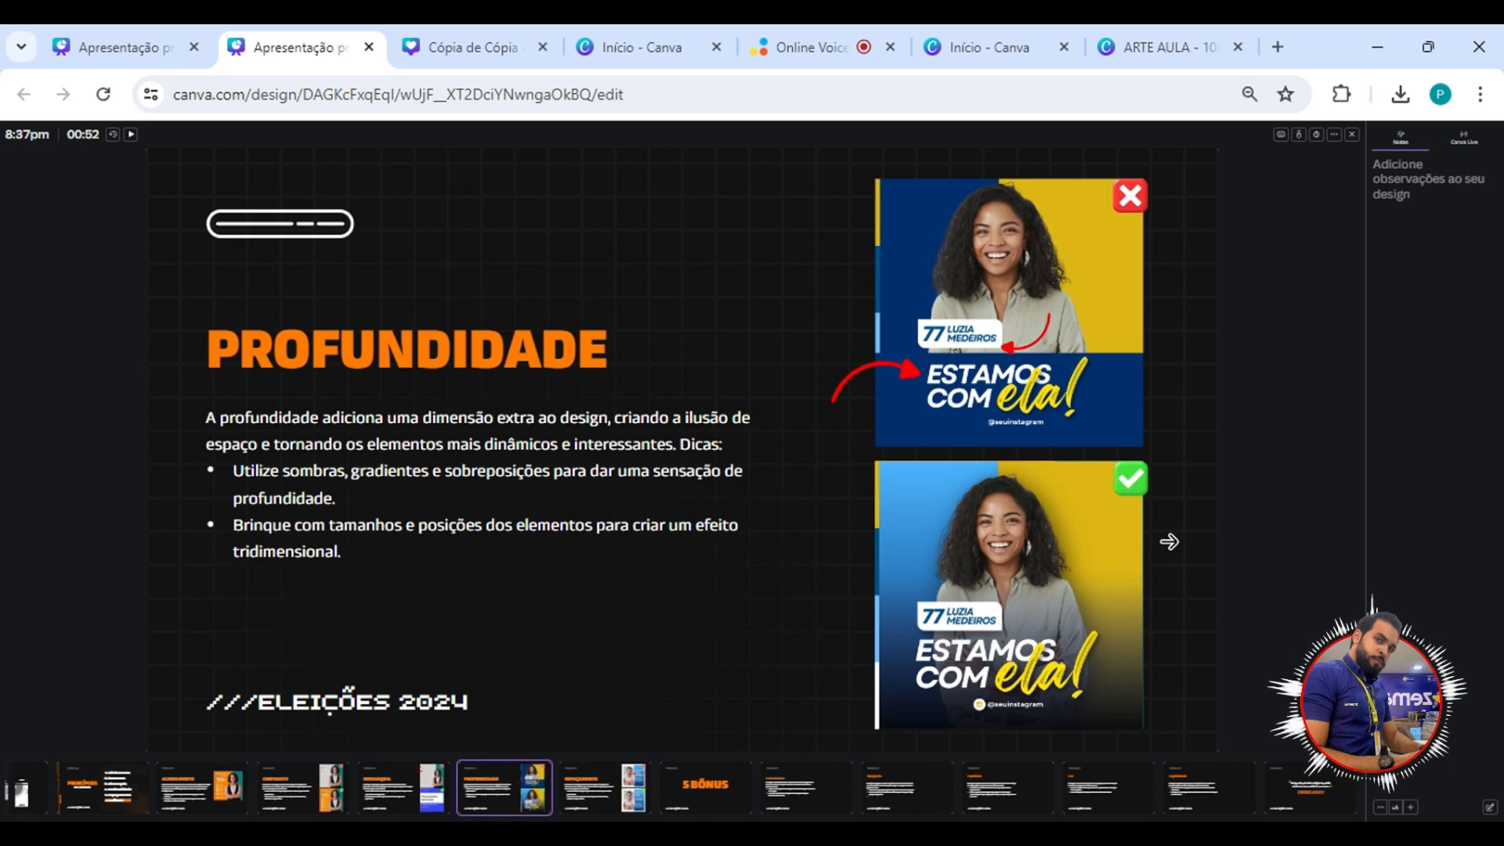
pyautogui.click(1169, 540)
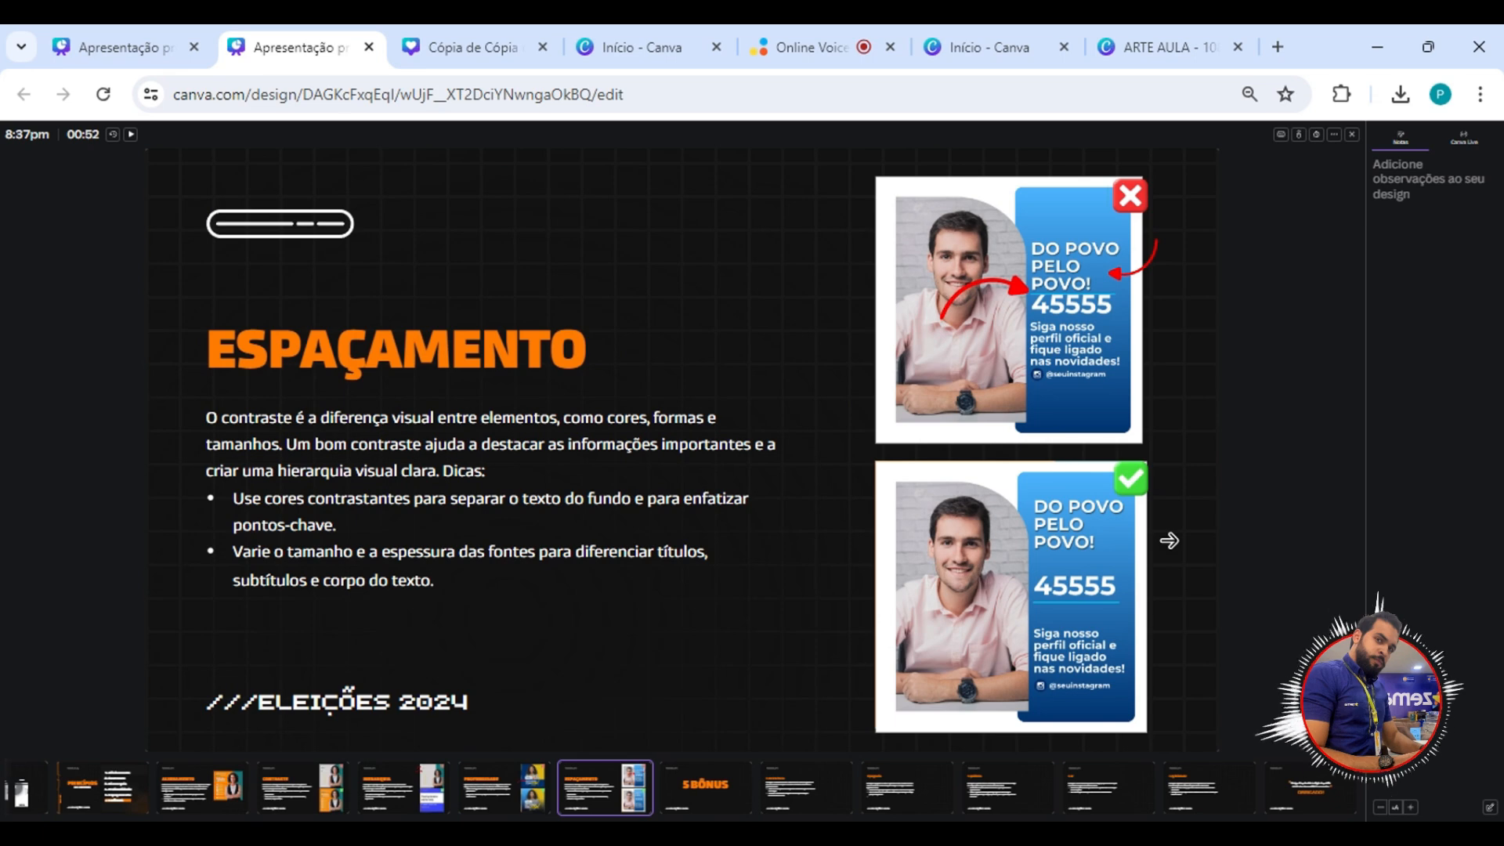
pyautogui.click(1171, 543)
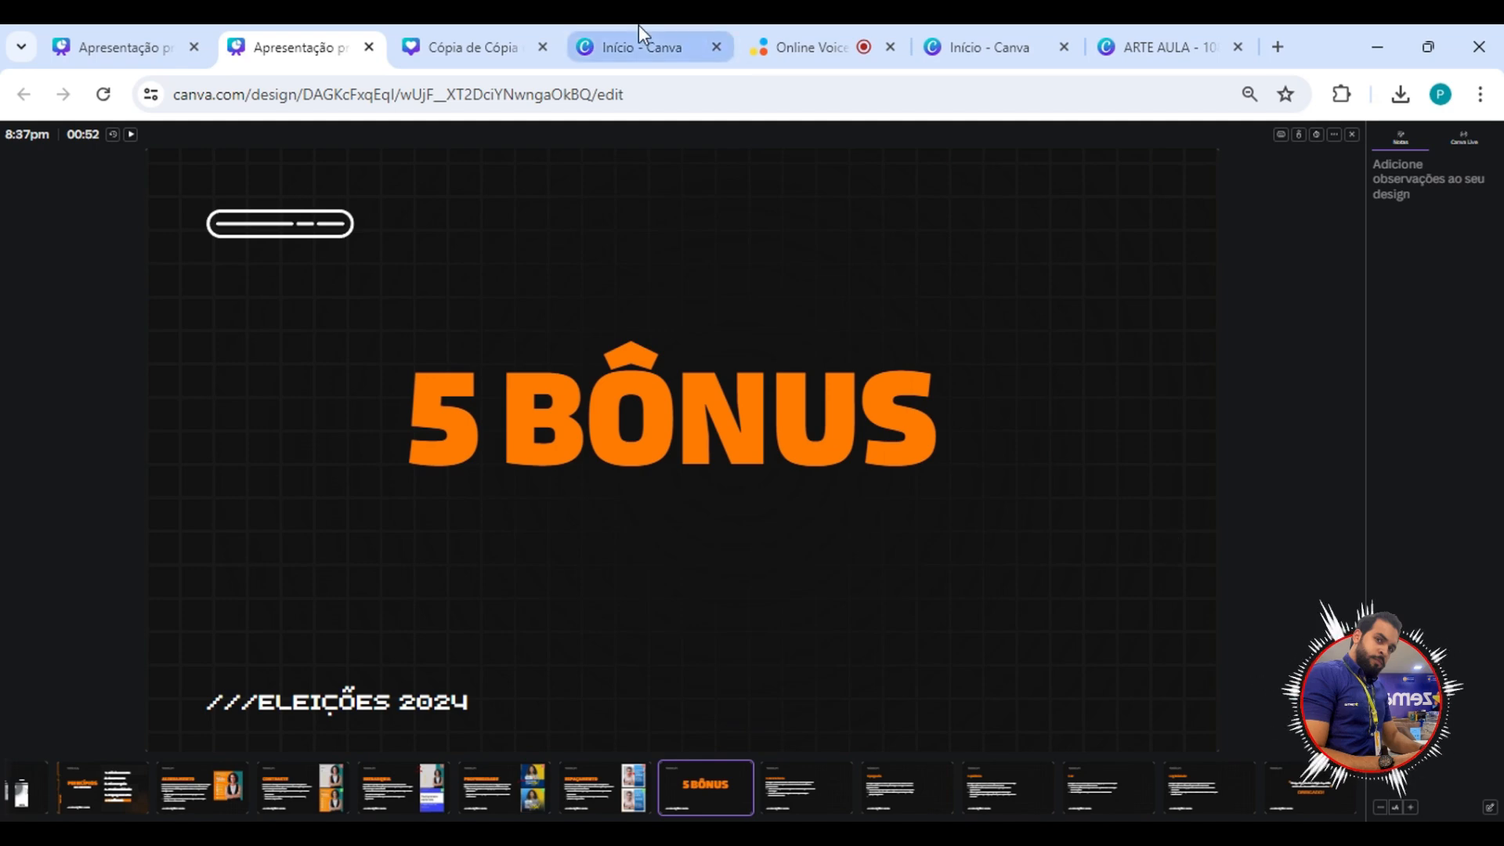
# Examine the blue-and-yellow and orange campaign posts in the Cópia de Cópia design, and return to the 5 BÔNUS slide.
pyautogui.click(486, 49)
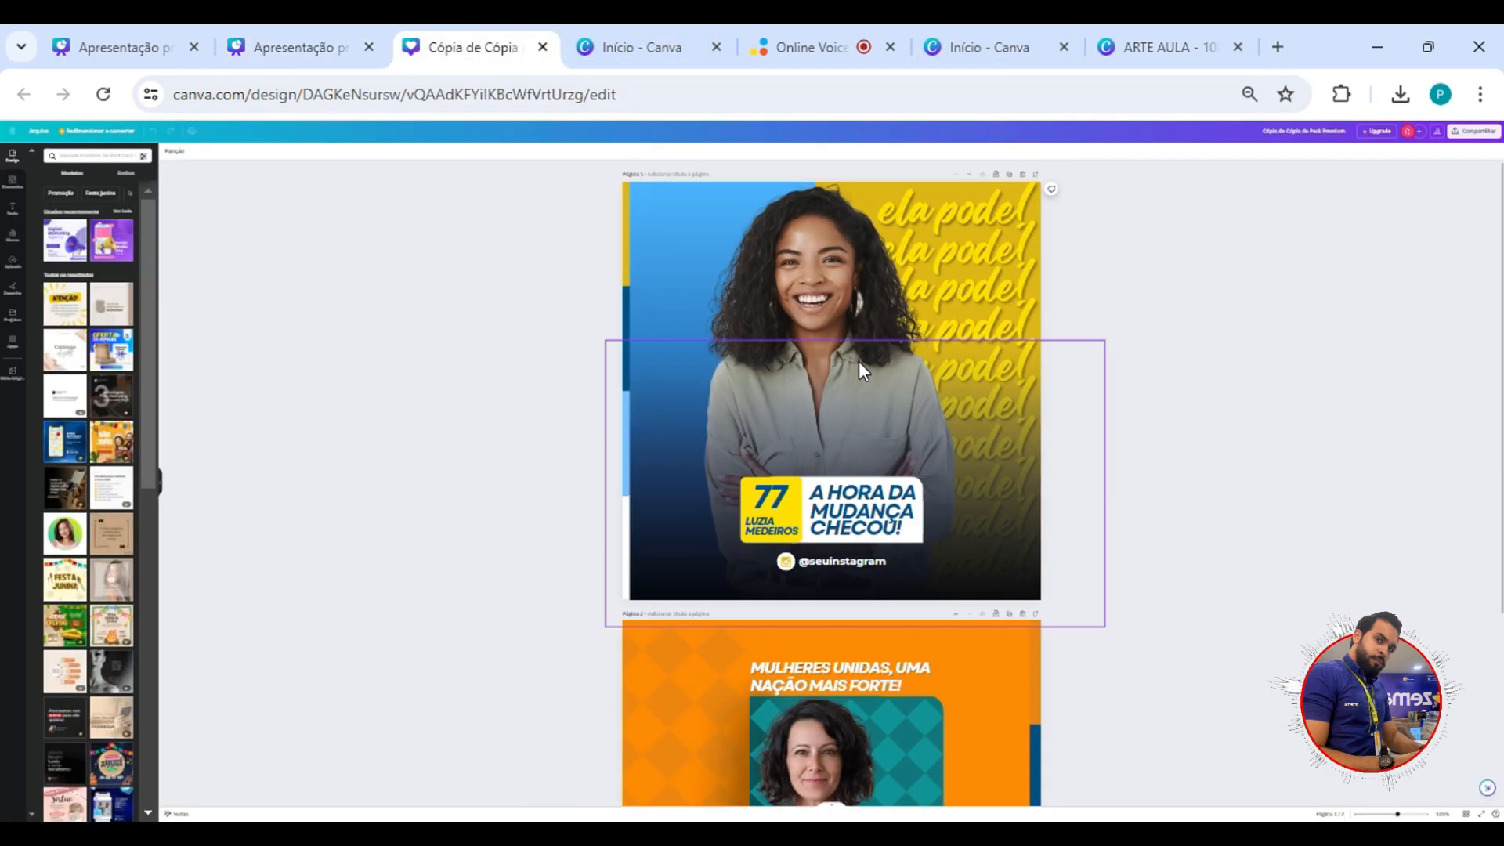
pyautogui.scroll(-5, 859, 360)
pyautogui.scroll(2, 929, 573)
pyautogui.scroll(-1, 930, 573)
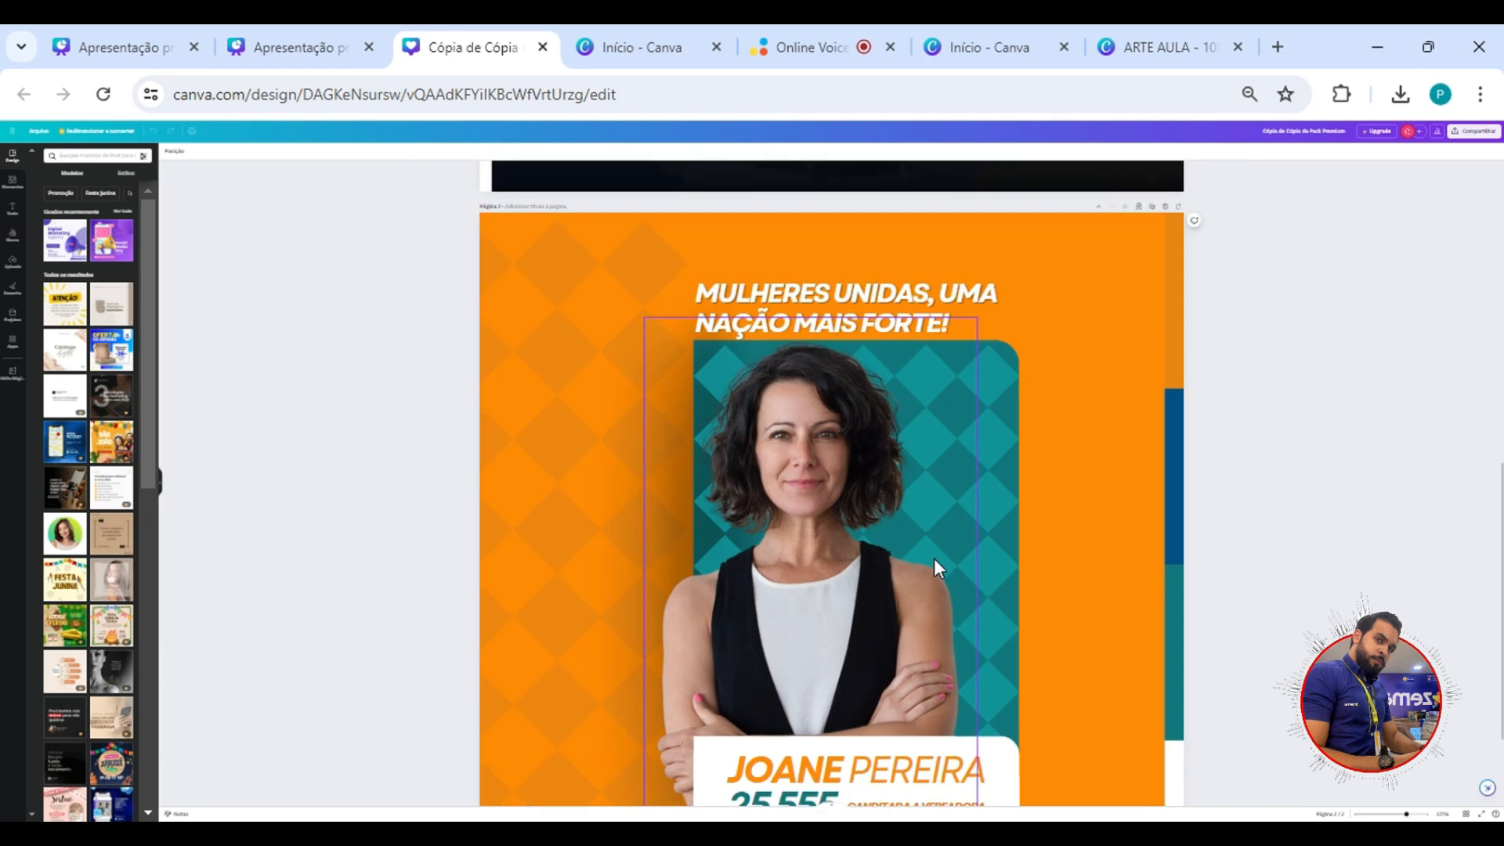
pyautogui.scroll(-1, 934, 555)
pyautogui.scroll(-1, 936, 551)
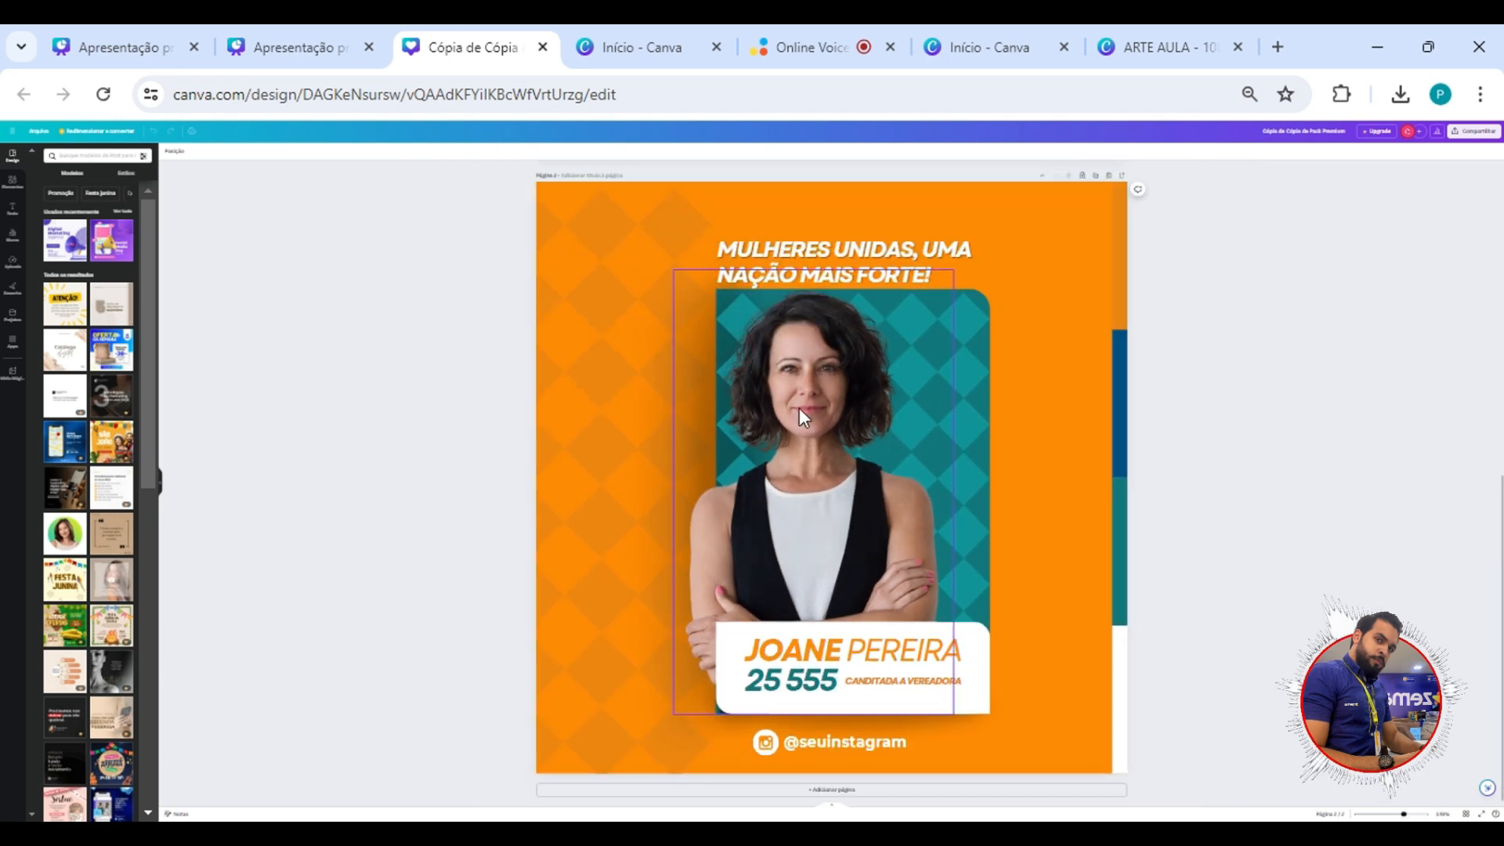
pyautogui.scroll(5, 908, 392)
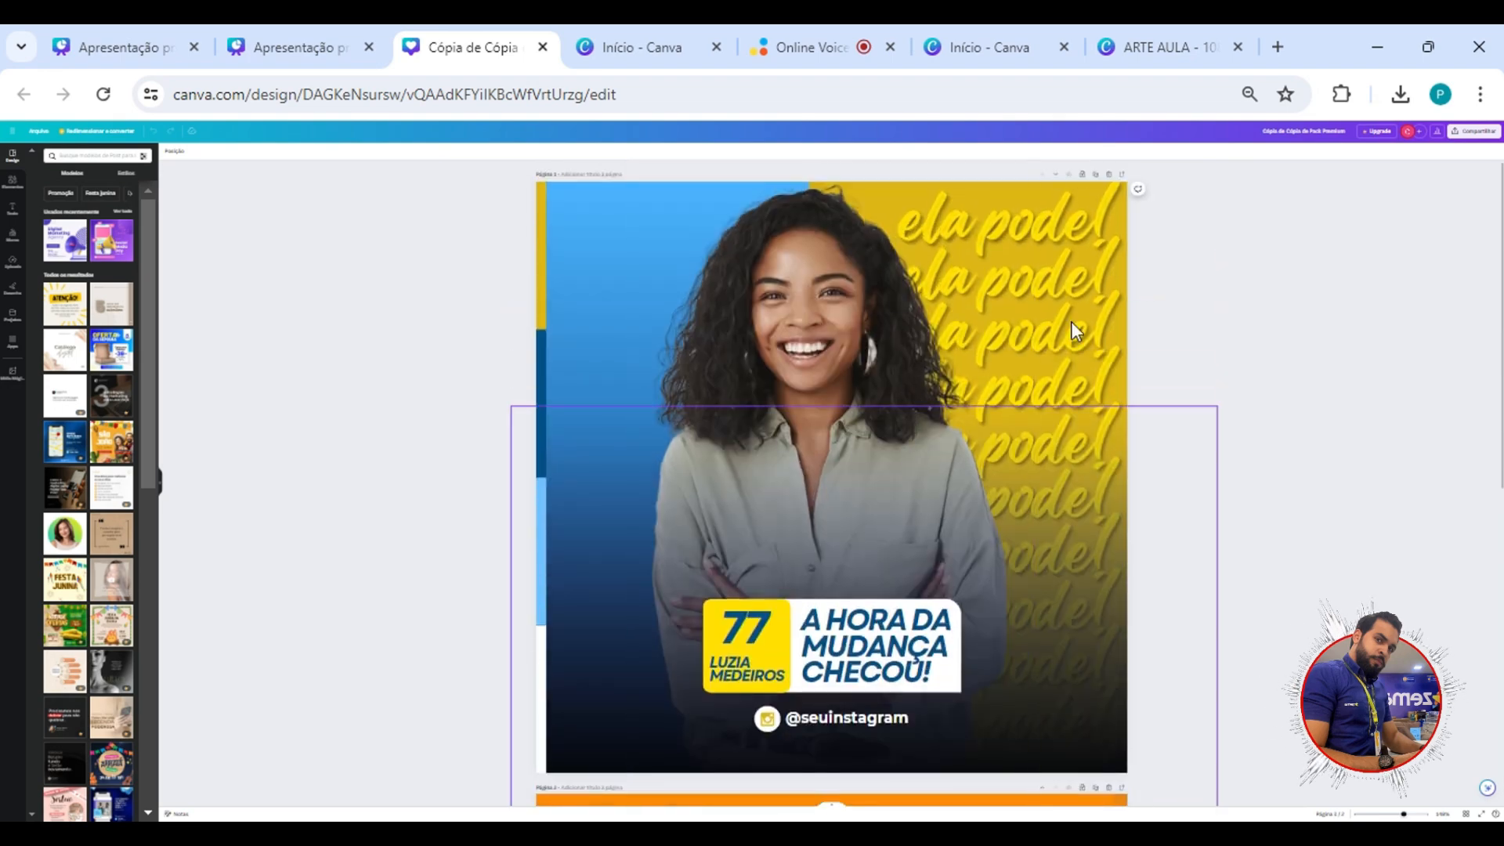
pyautogui.scroll(-3, 1037, 316)
pyautogui.scroll(3, 1035, 319)
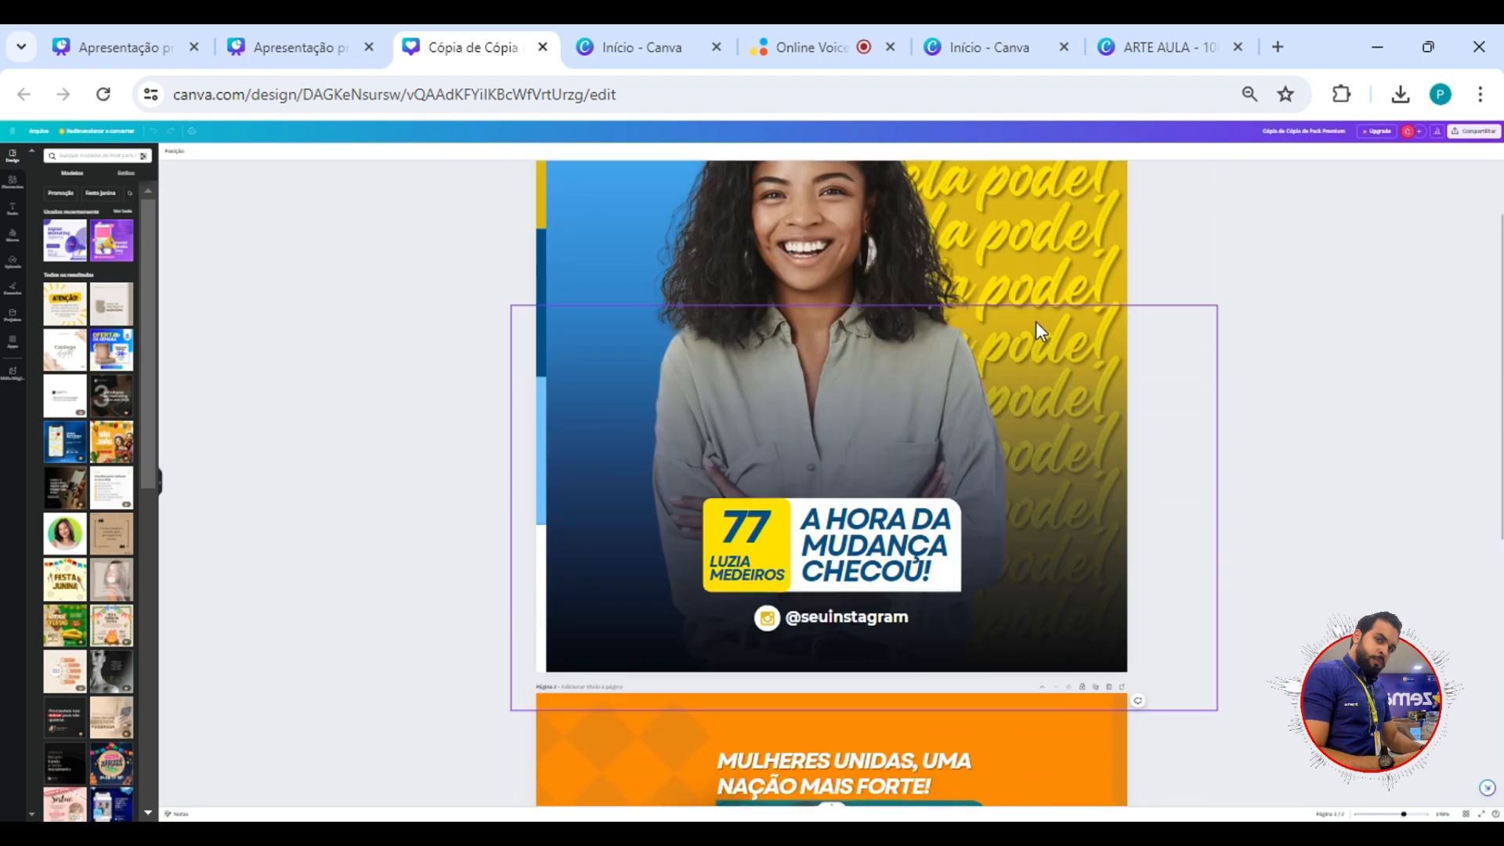
pyautogui.scroll(-5, 1085, 377)
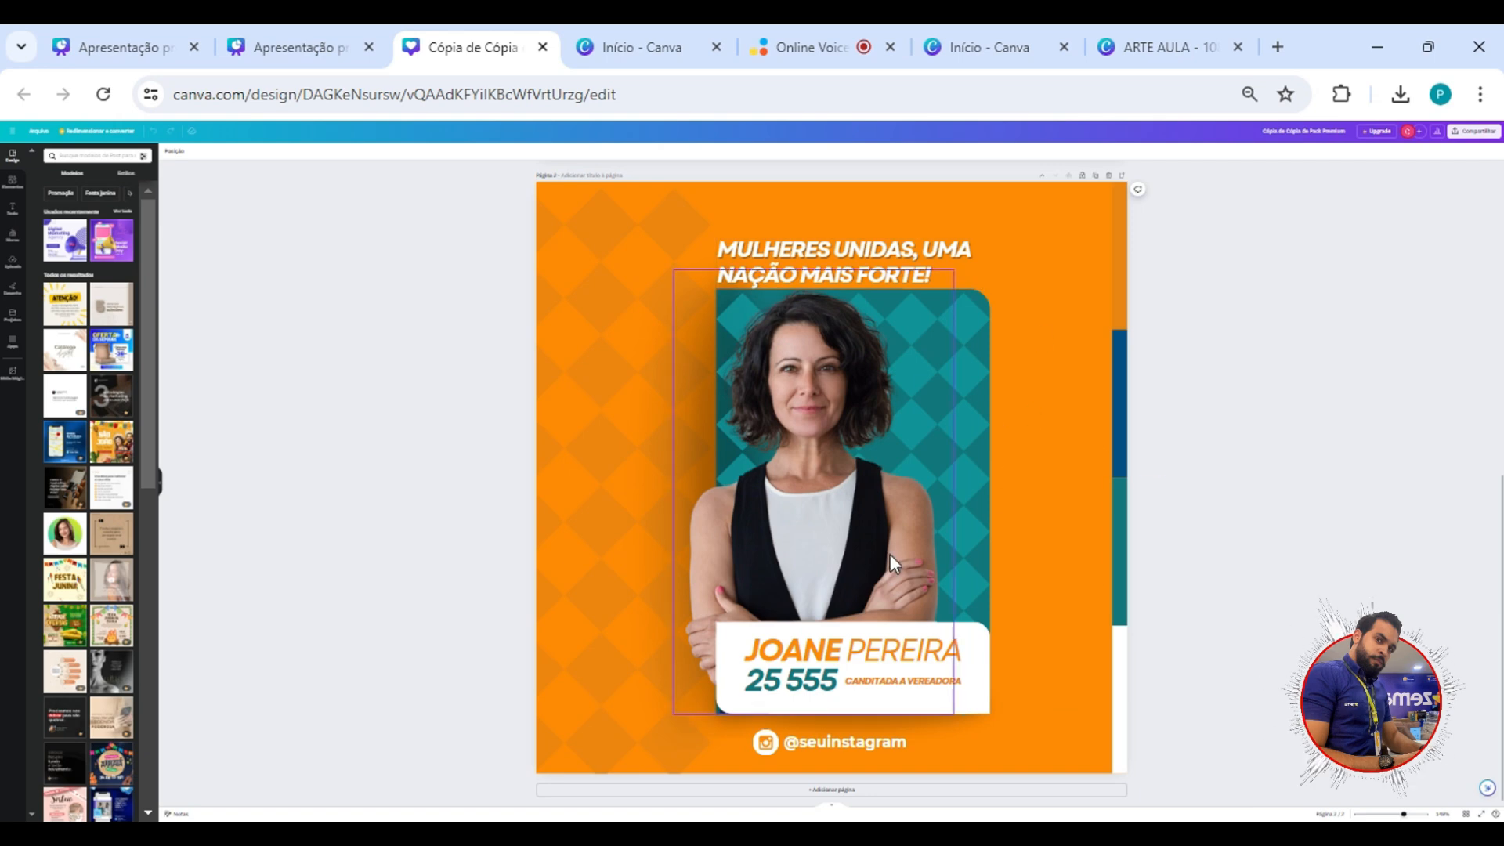
pyautogui.scroll(5, 985, 616)
pyautogui.hotkey('ctrl', 'pageup')
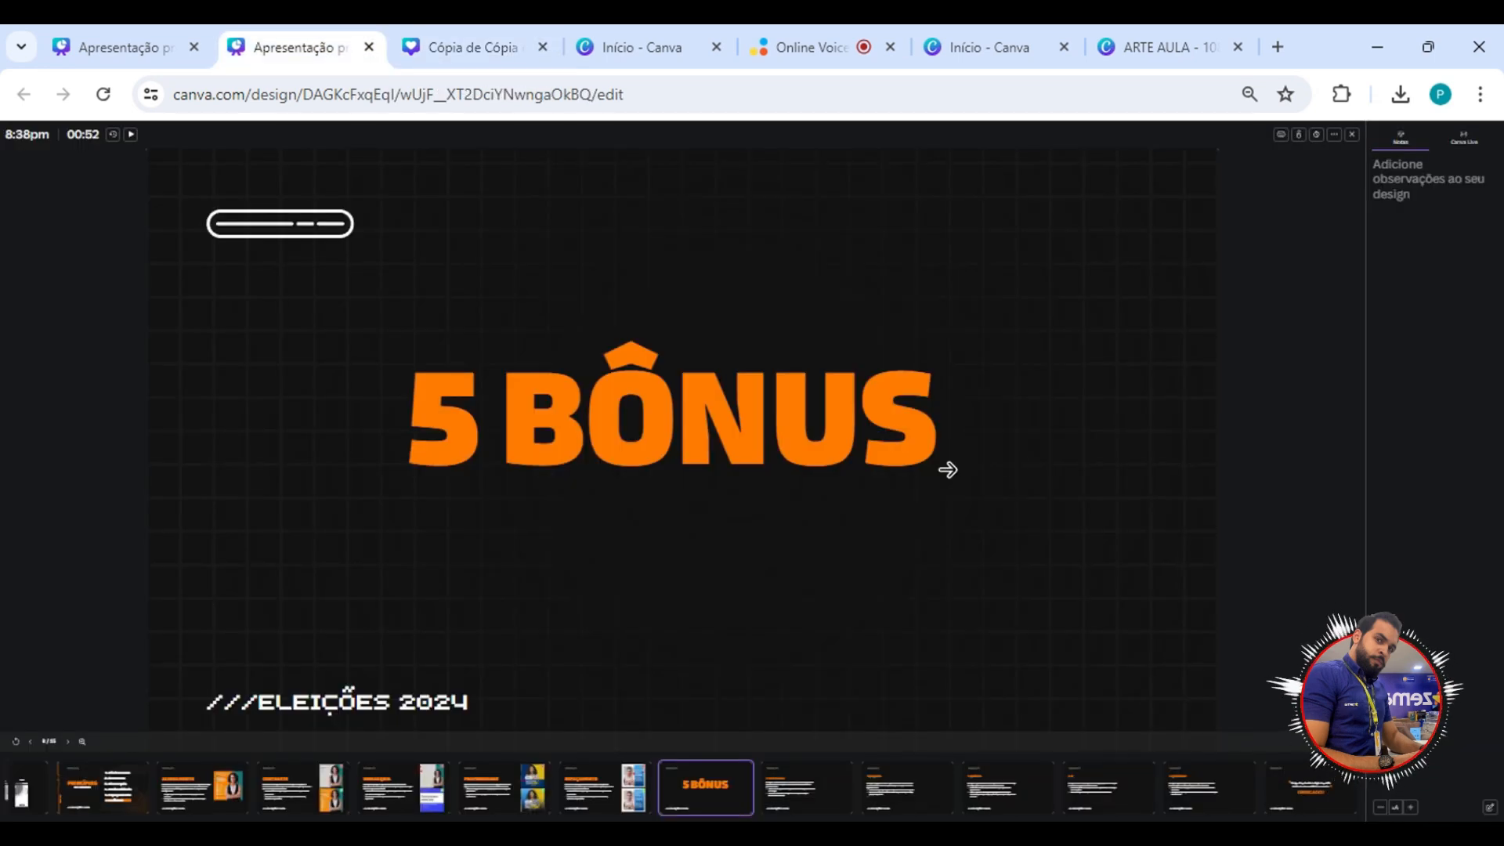